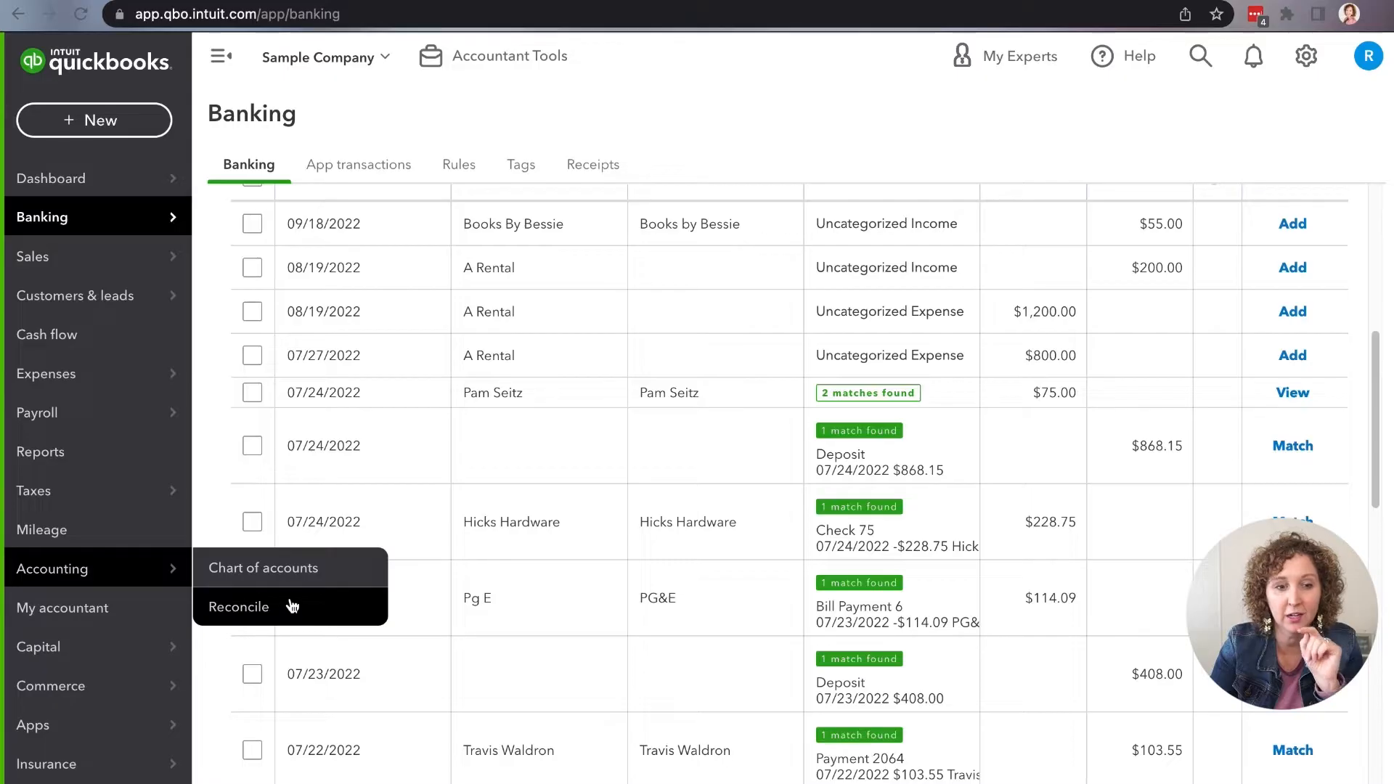
Step: View the Checking account's bank register and dismiss the register basics tour
scroll(312, 546, up, 7)
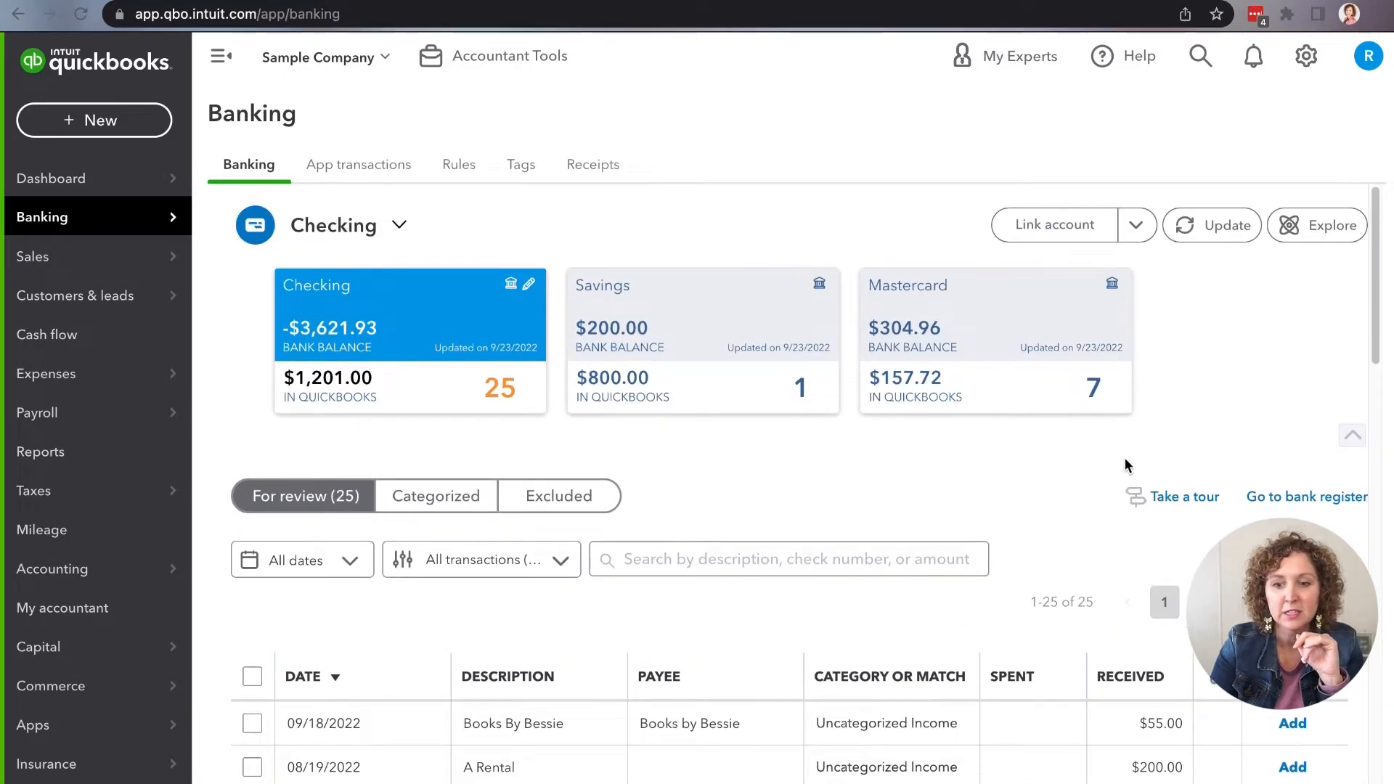
click(1281, 504)
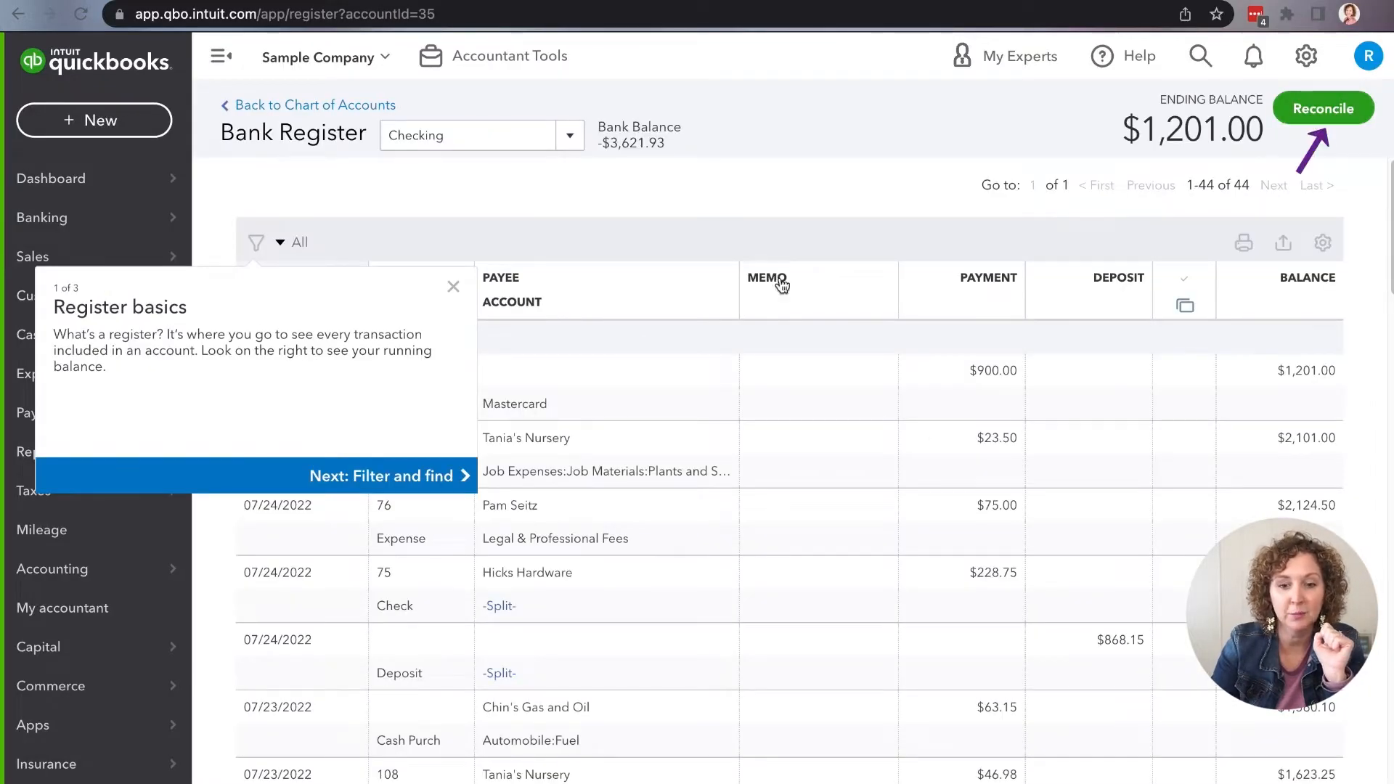
click(453, 286)
Step: Go to the Reconcile page and look through the list of reconcilable accounts, keeping Checking selected
mouse_move(125, 571)
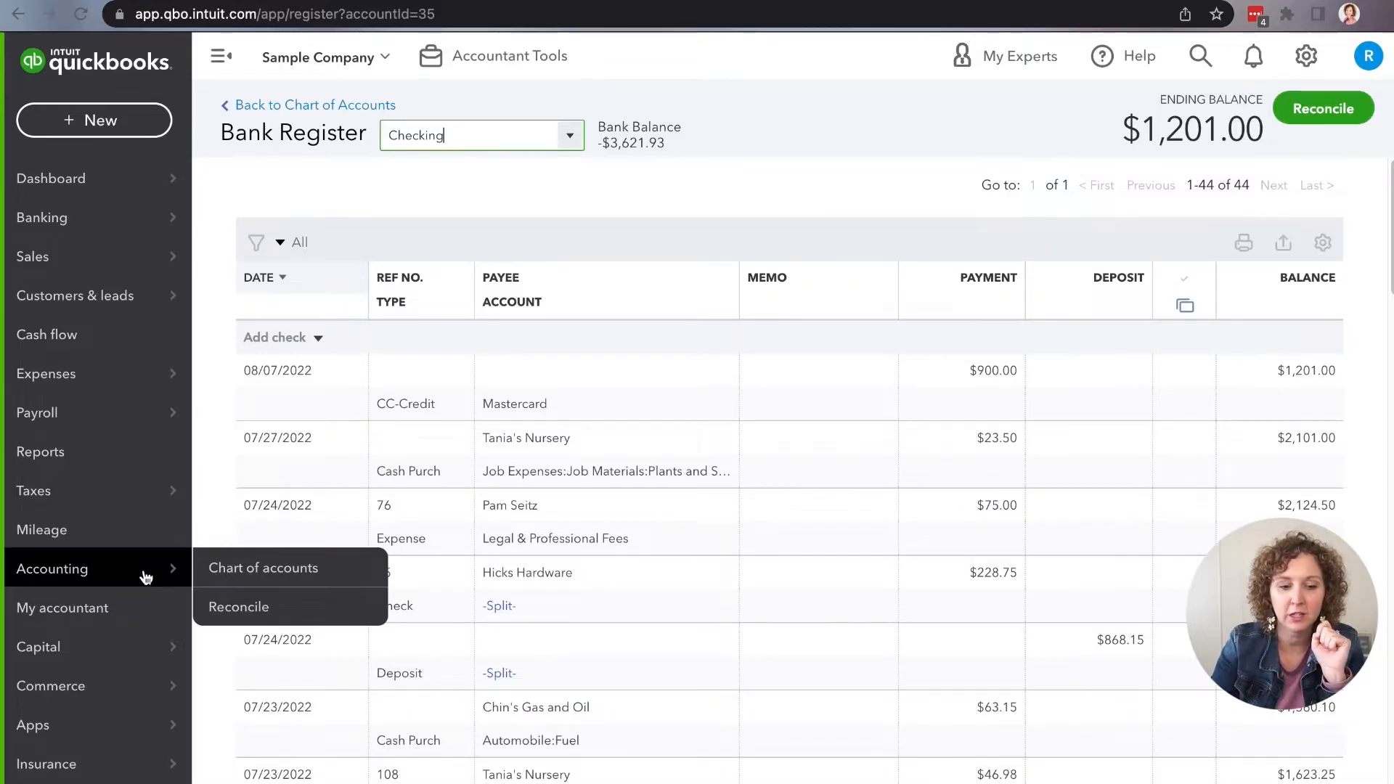
click(247, 610)
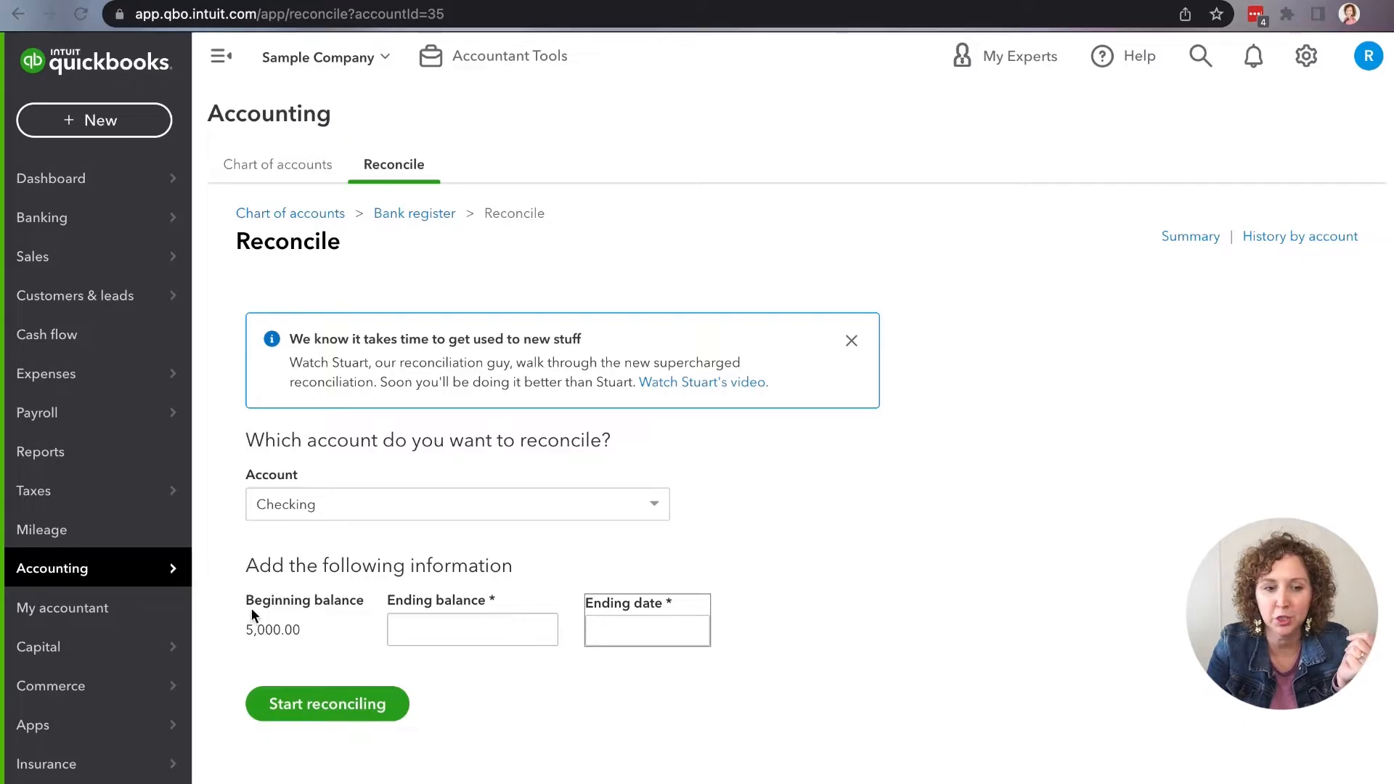
click(541, 508)
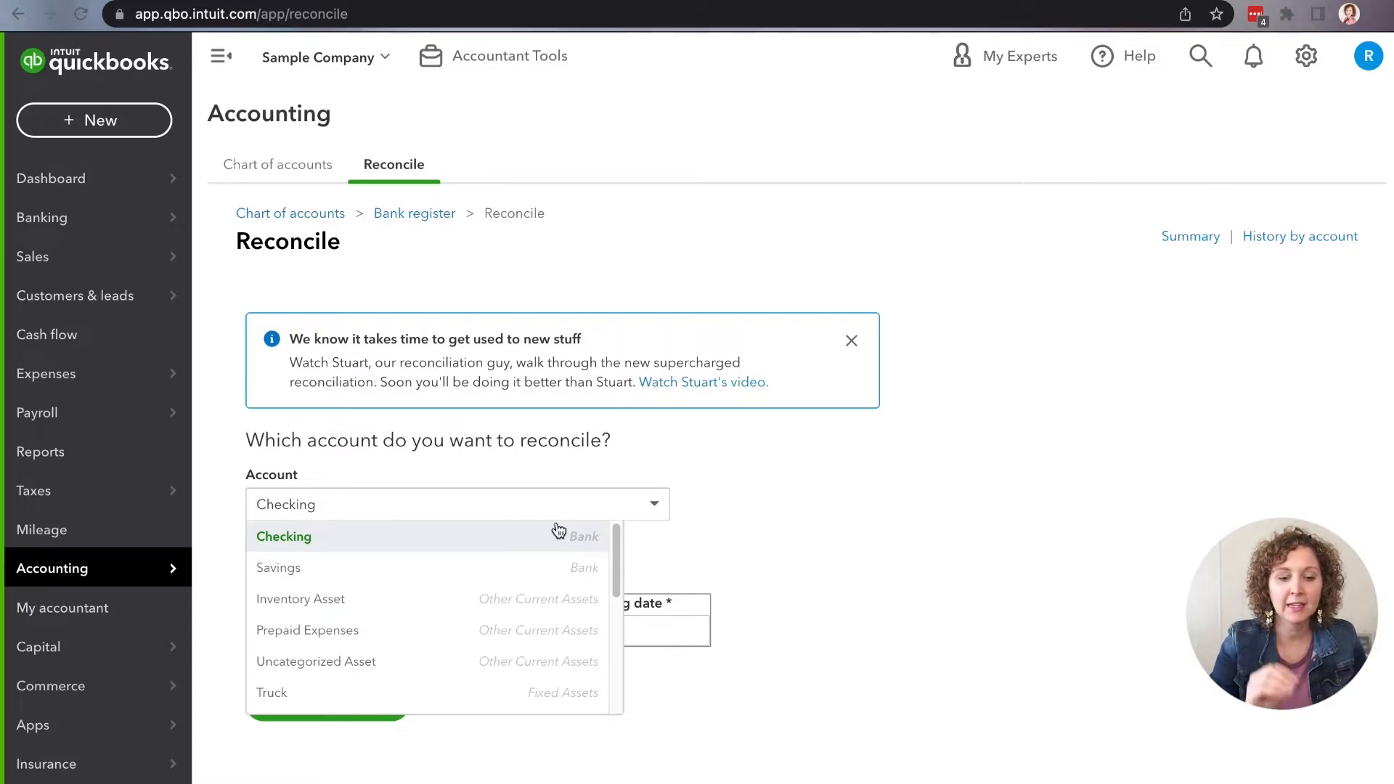
click(832, 563)
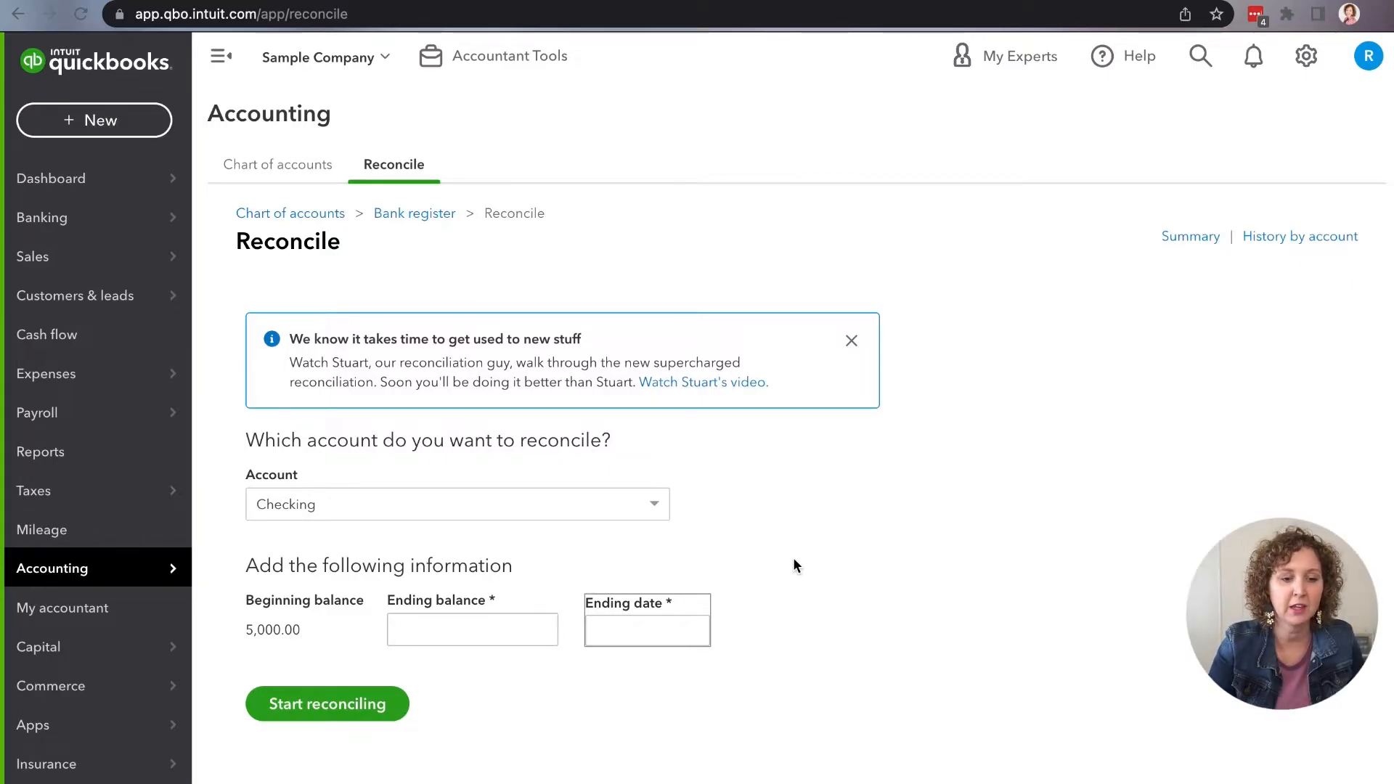
click(520, 506)
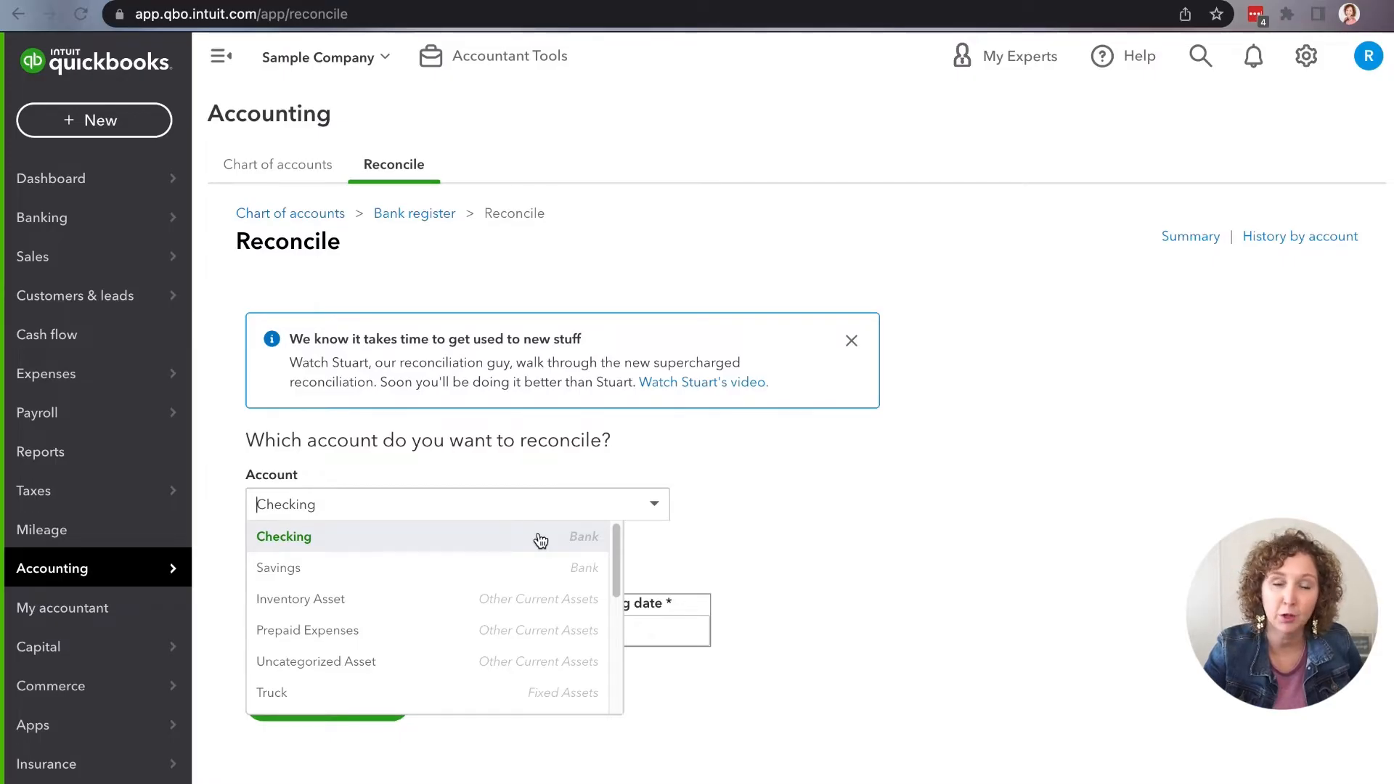
click(726, 555)
click(644, 512)
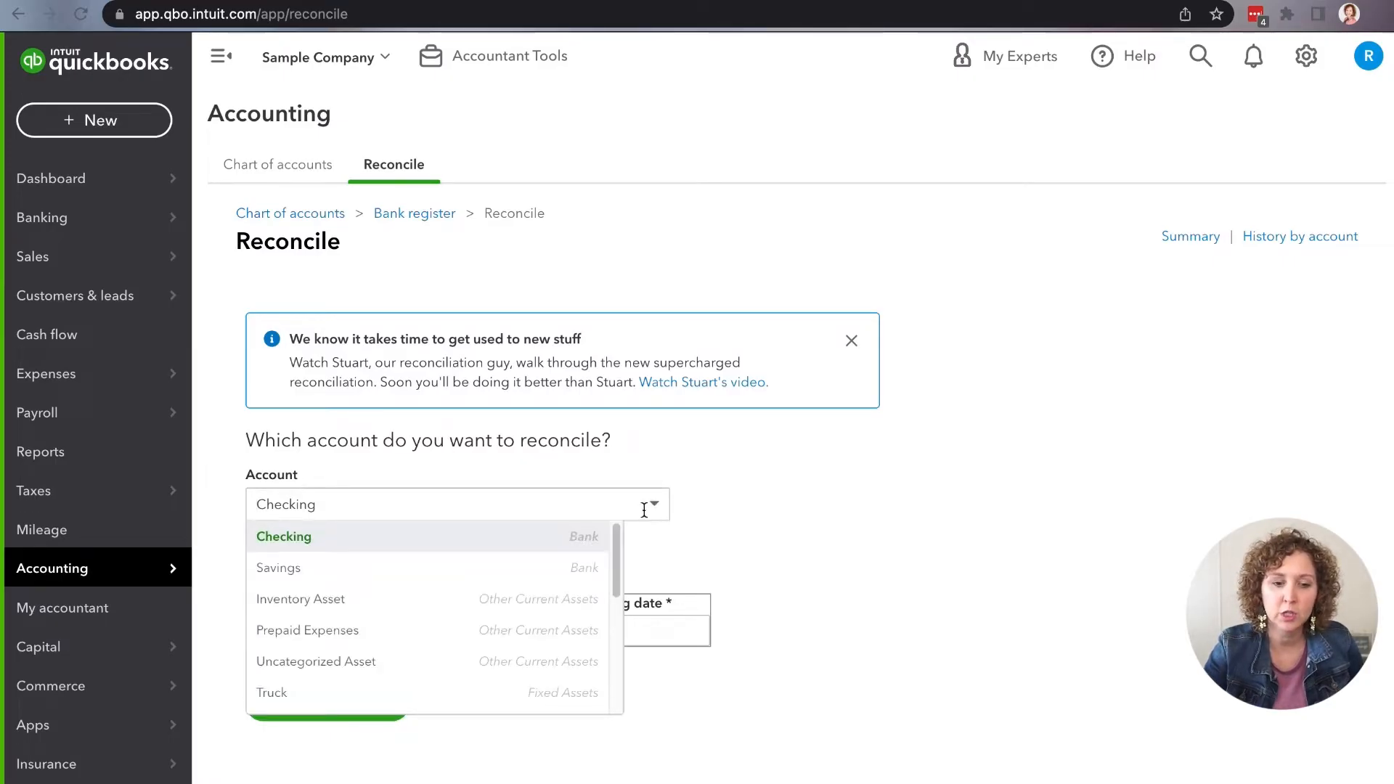
click(712, 563)
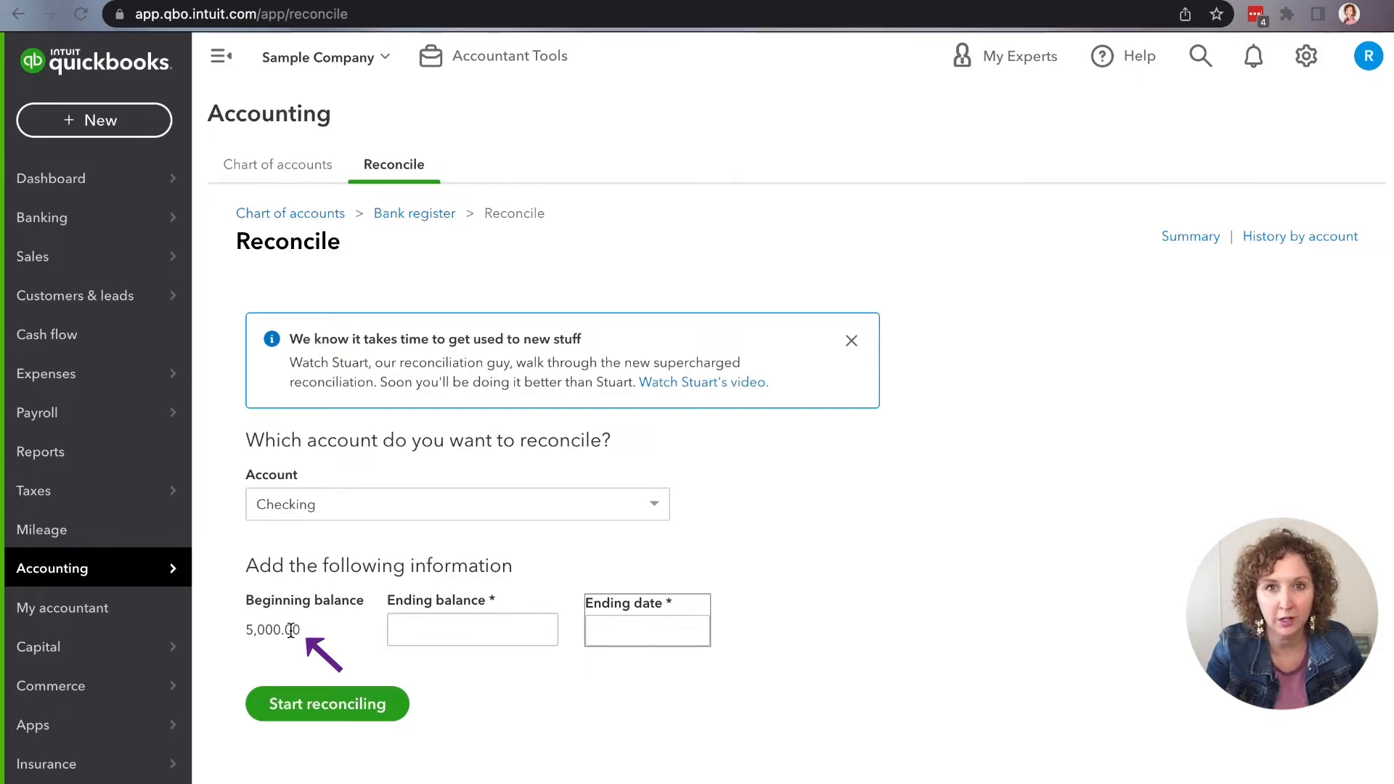
Step: Compare the beginning balance with the bank statement and enter 4,615.76 as the ending balance
click(523, 629)
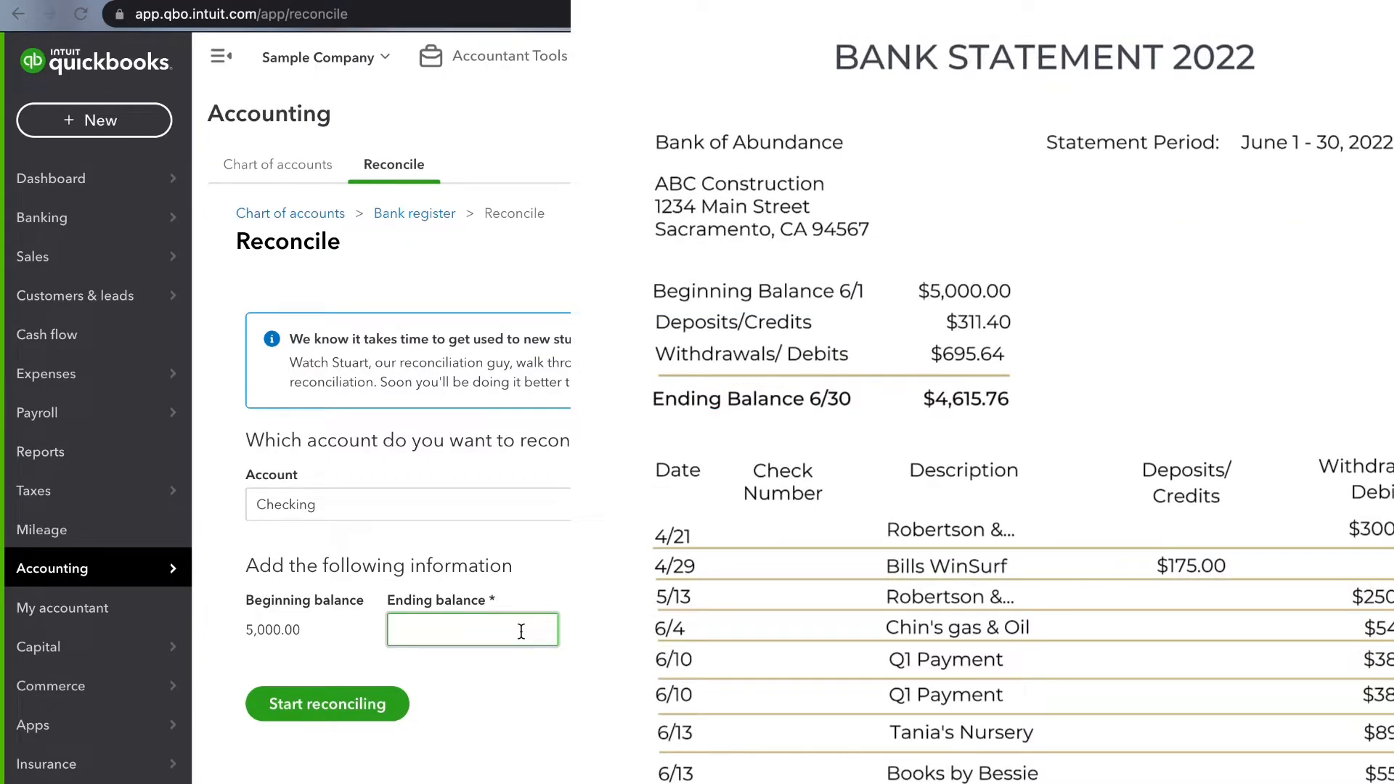
click(522, 631)
drag(250, 629, 296, 630)
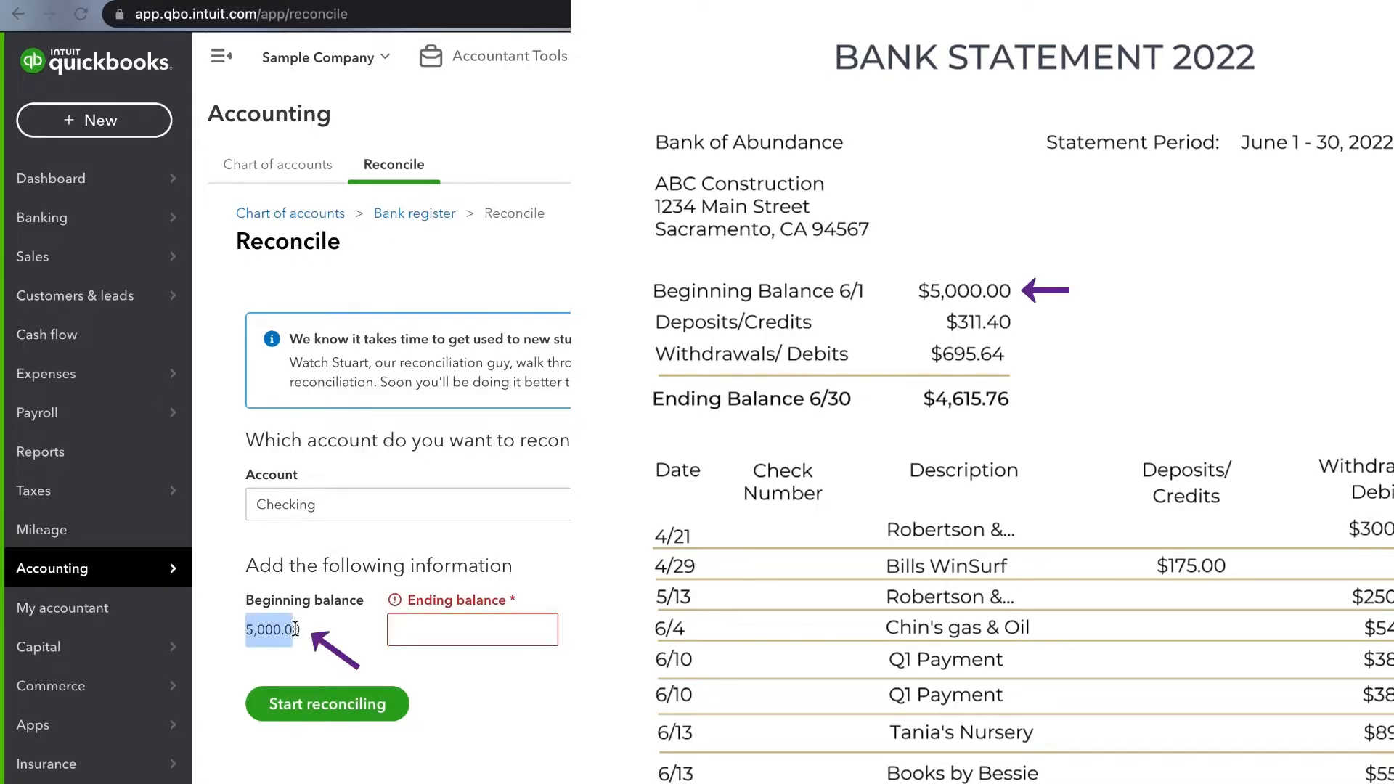
click(456, 626)
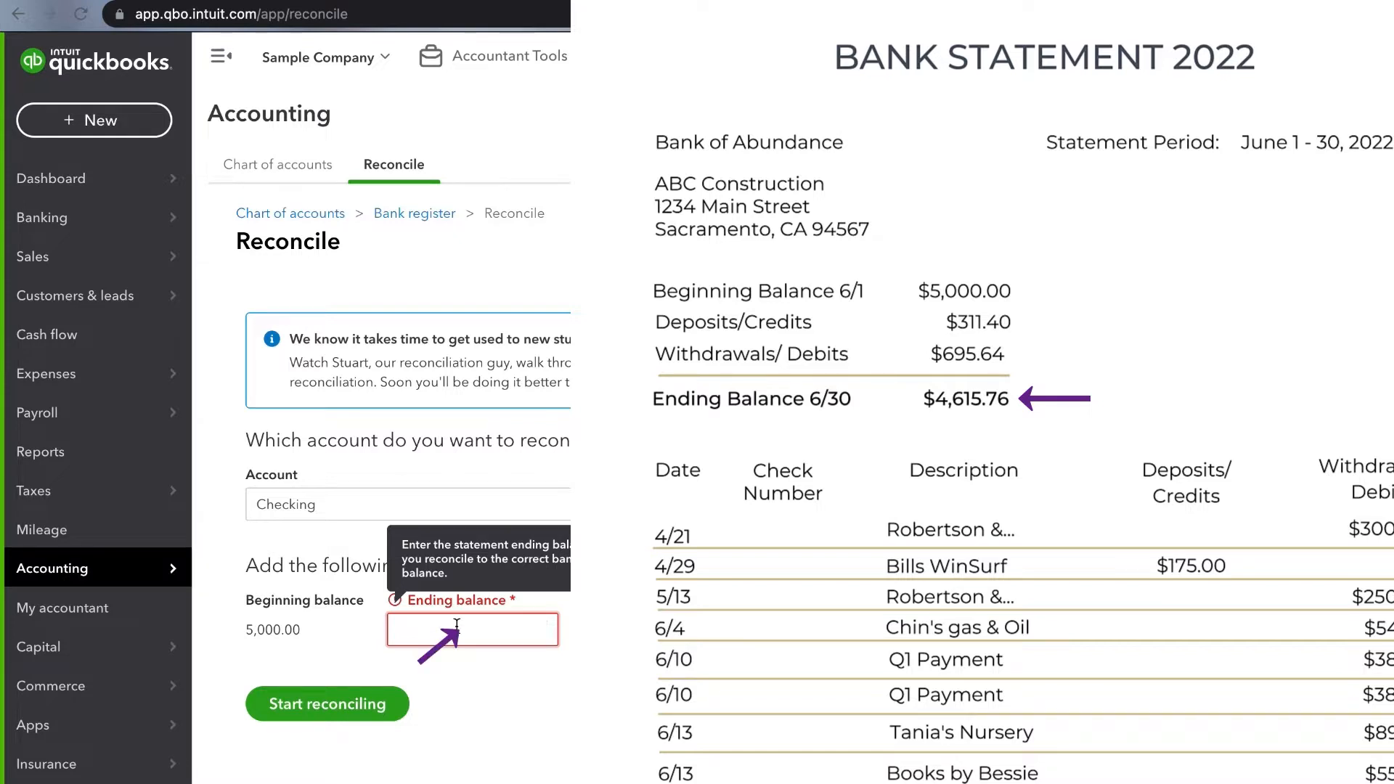
text(4615)
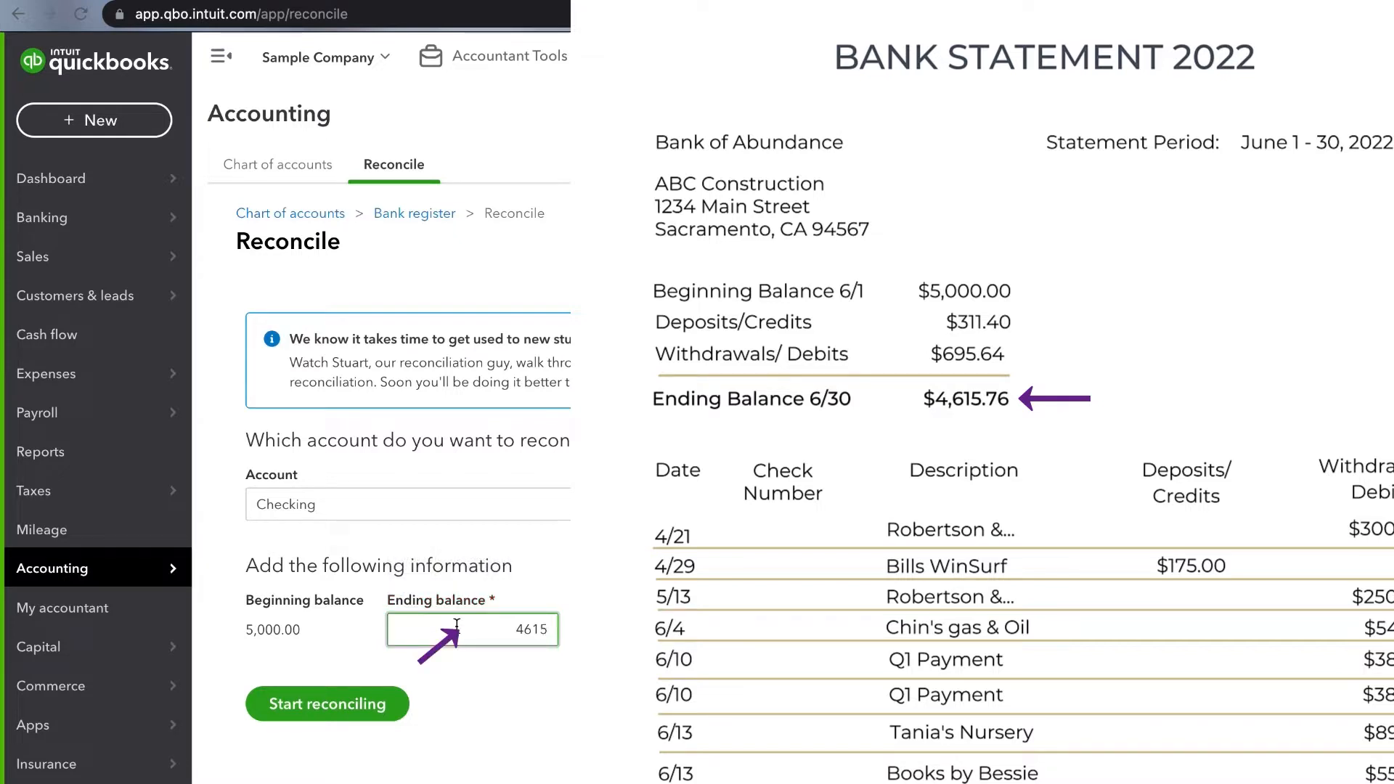
text(.76)
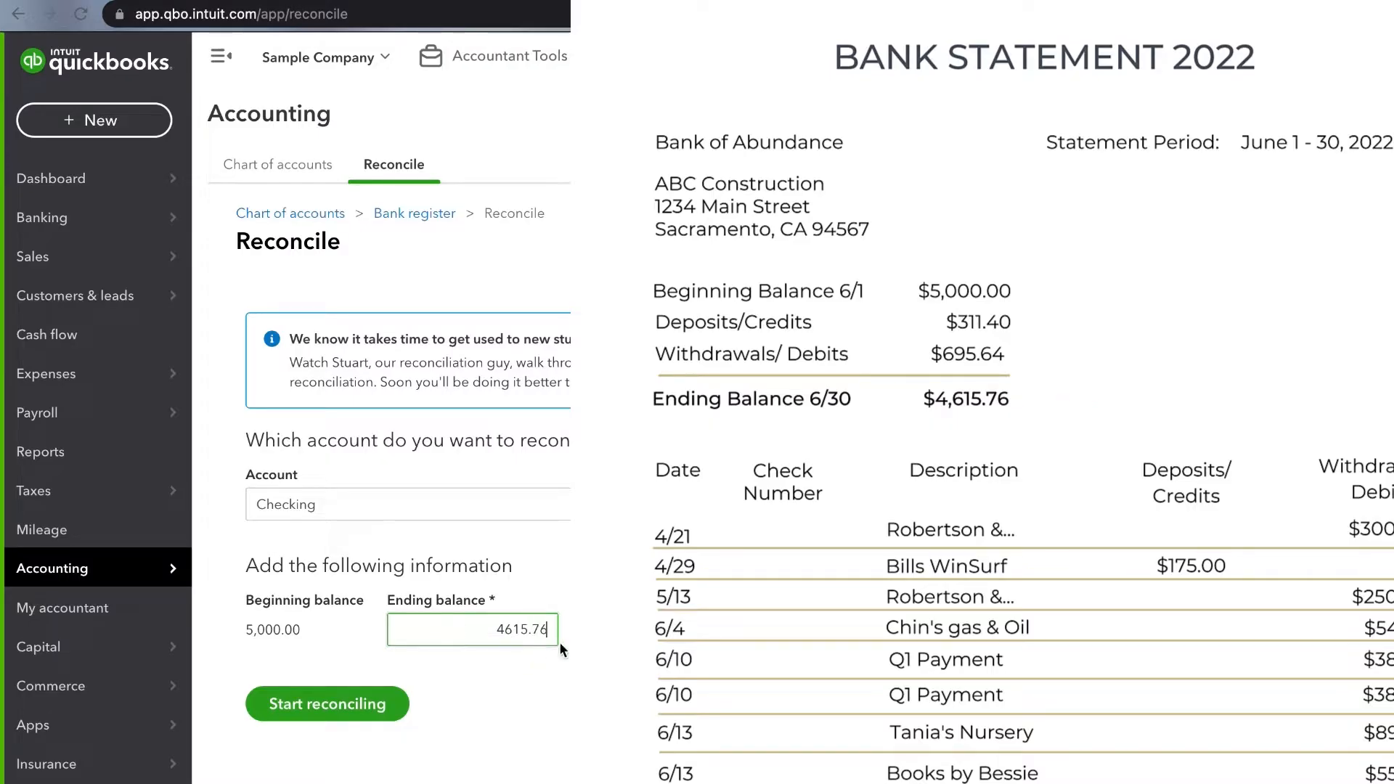
Step: Set the statement ending date to 6/30/22 and start reconciling the Checking account
click(617, 637)
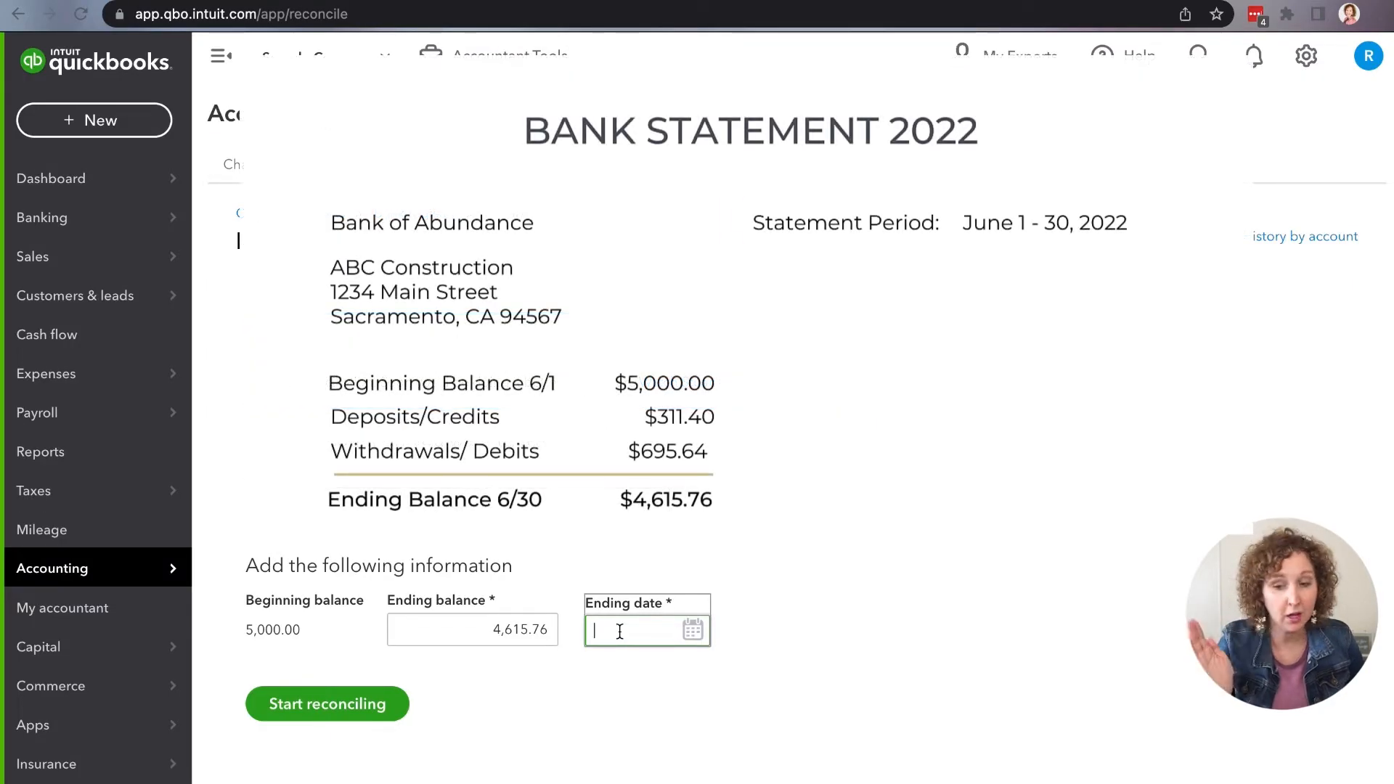
text(6/30/22)
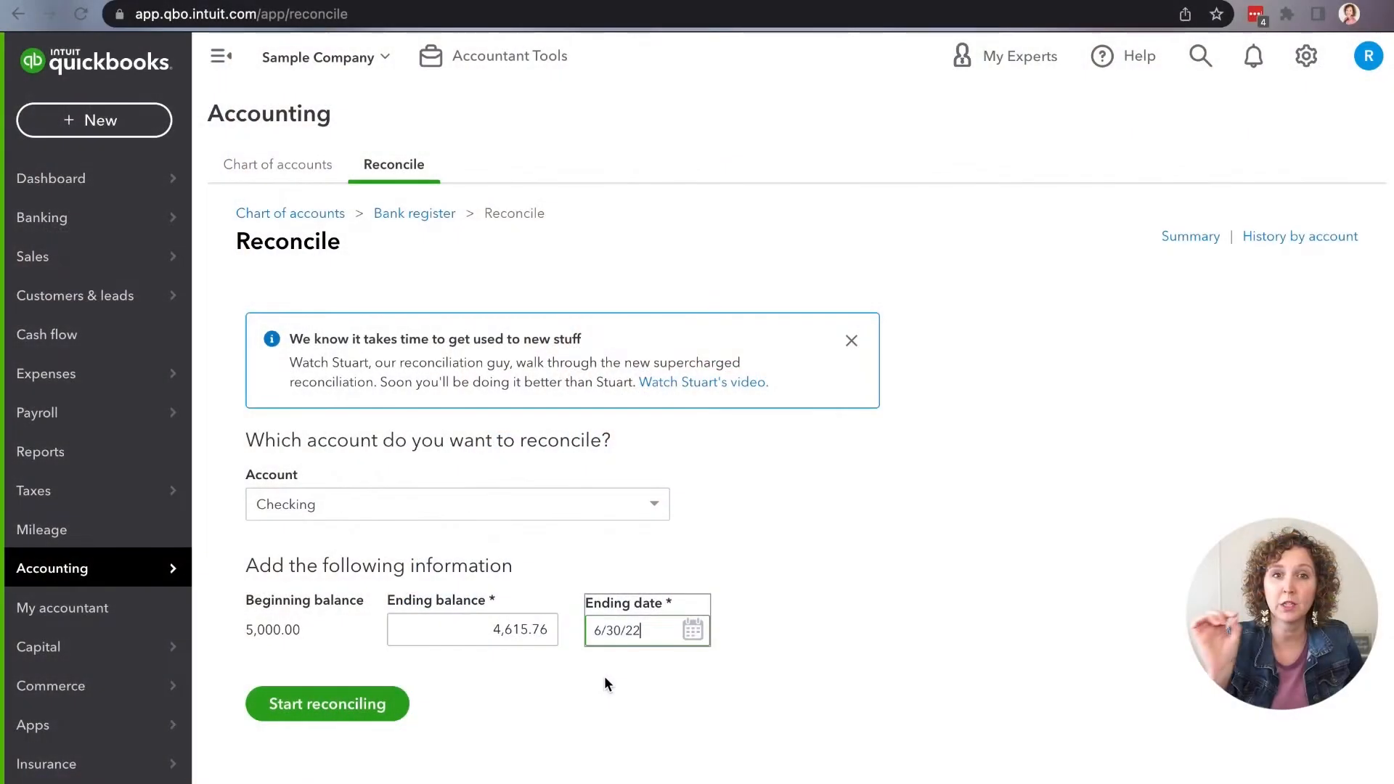
click(592, 616)
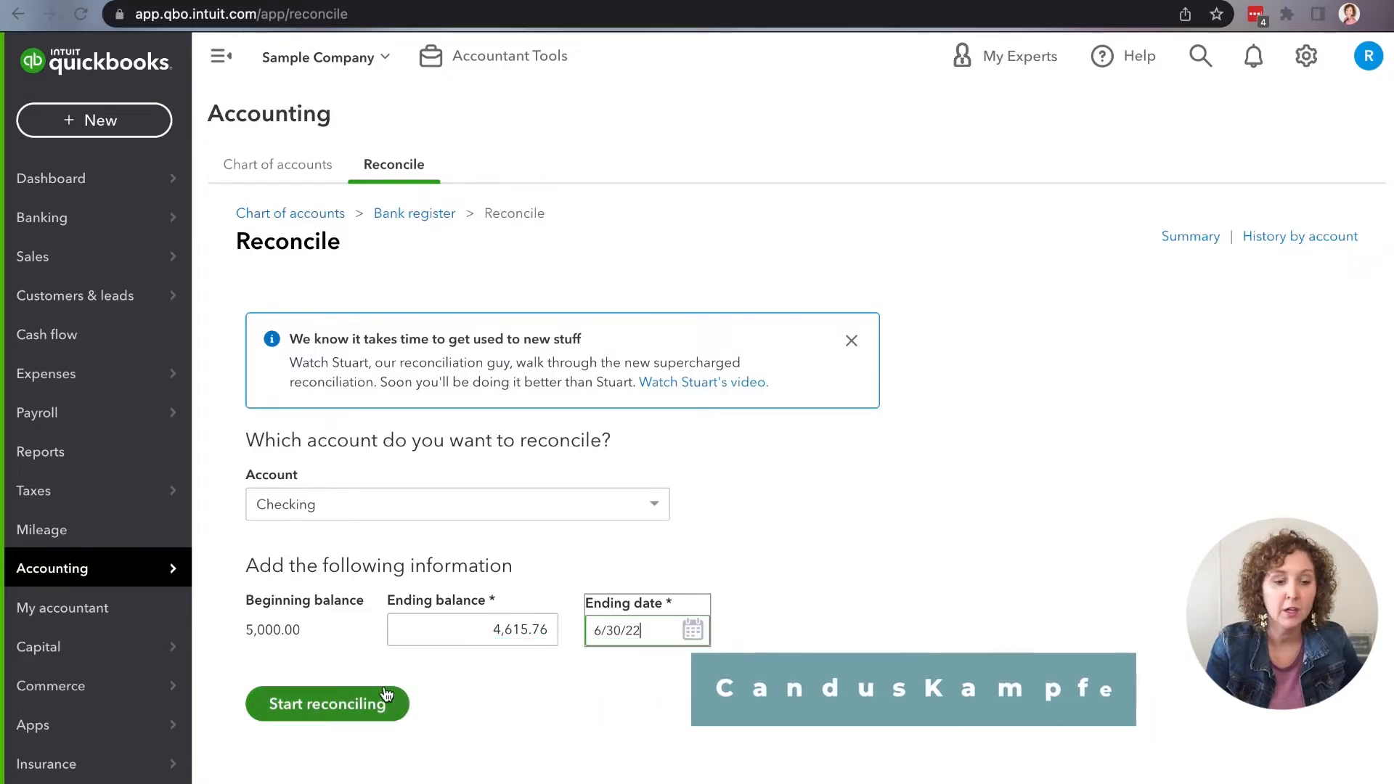
click(357, 718)
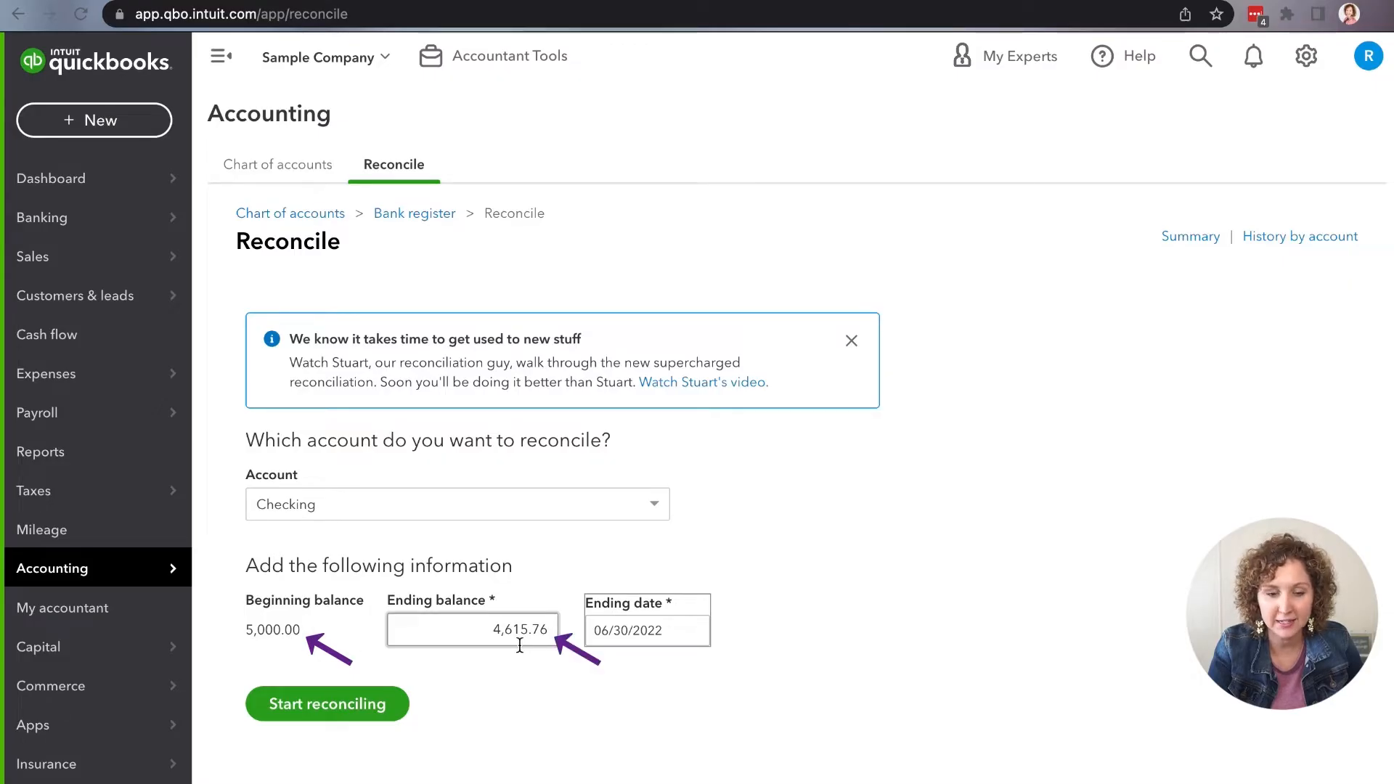
click(389, 705)
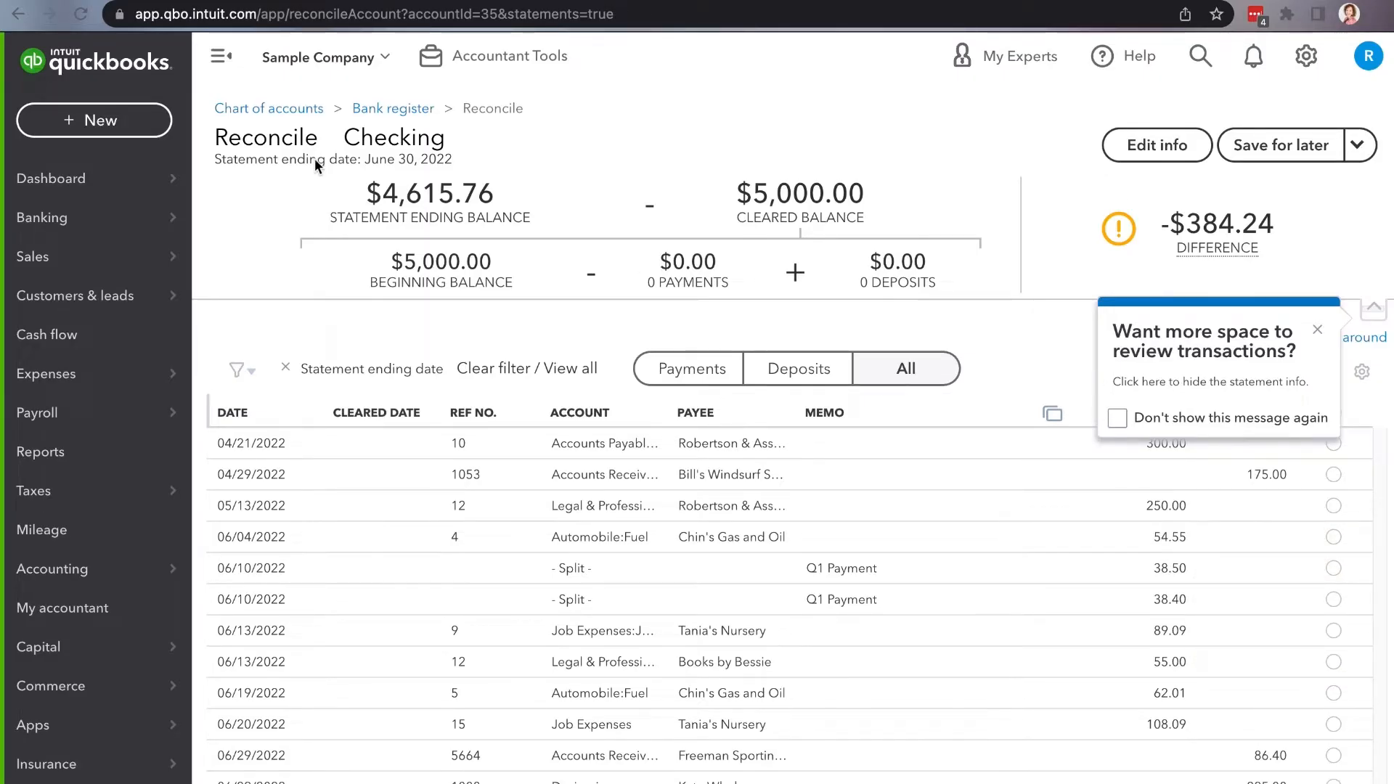
Step: Hide the navigation menu and dismiss both tips so the statement summary and transaction list can be reviewed
click(225, 68)
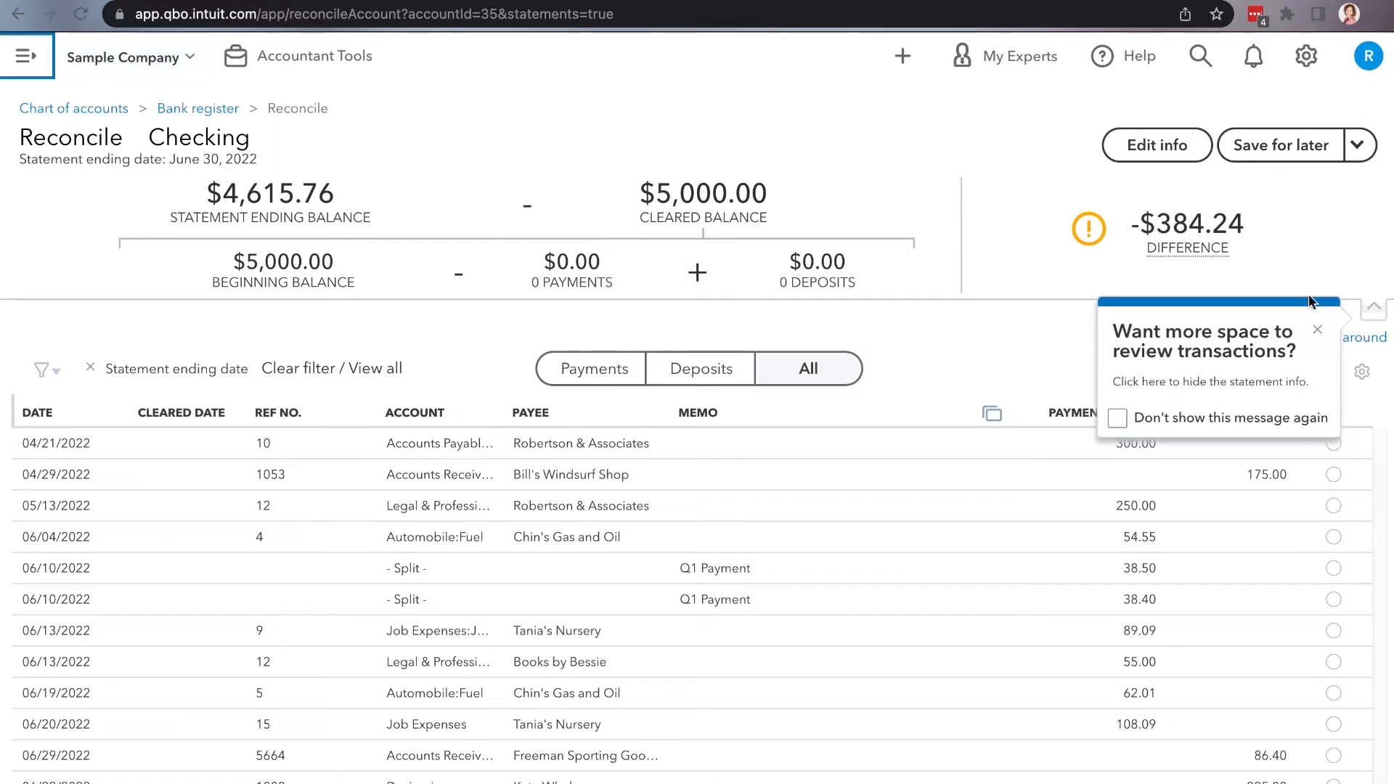
click(1318, 330)
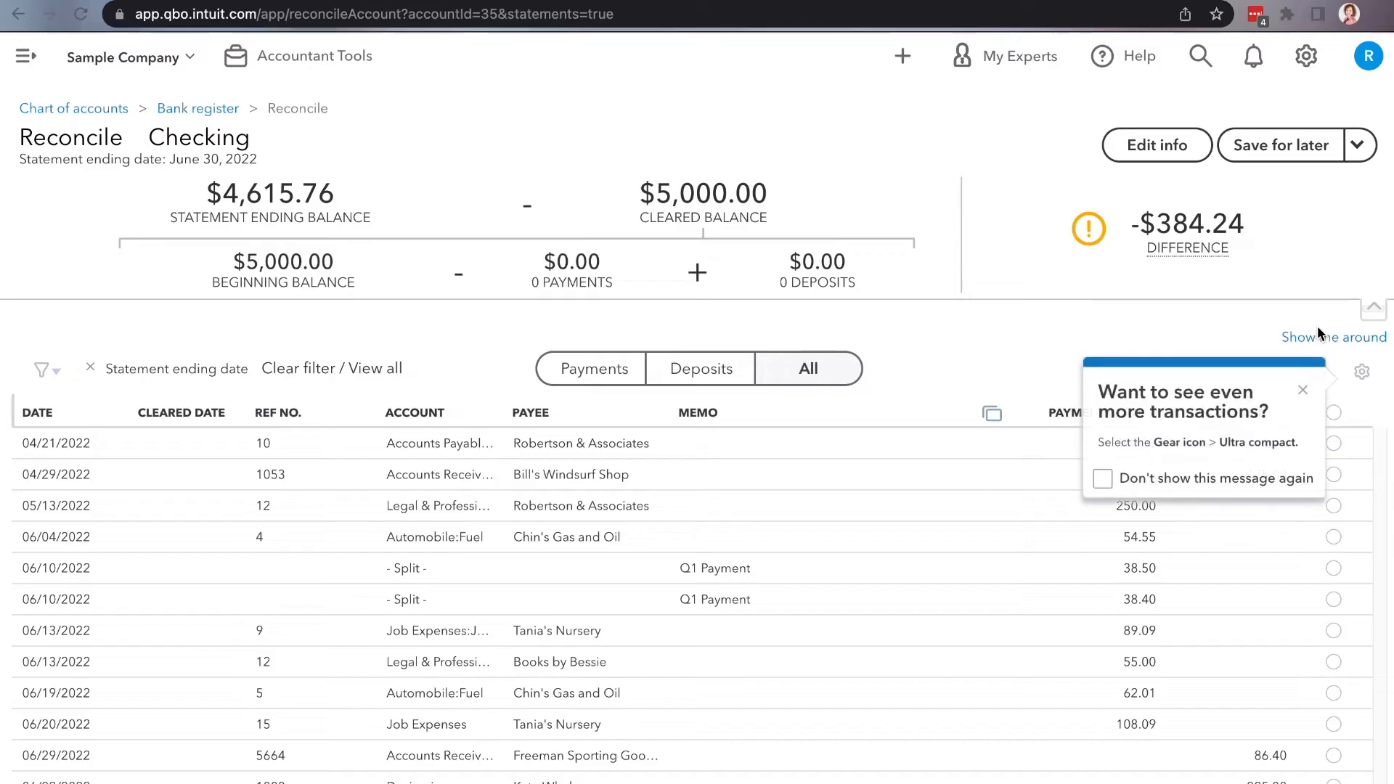
click(1306, 392)
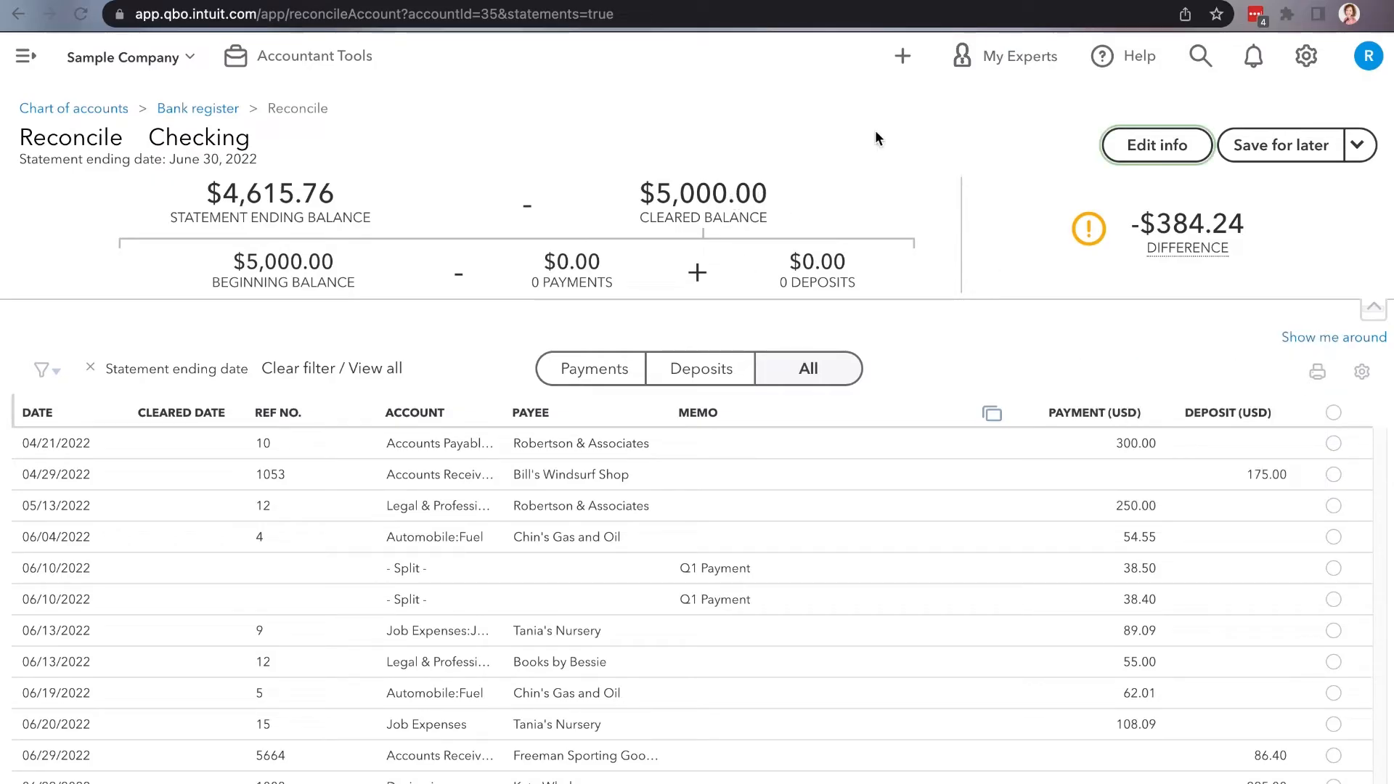
drag(143, 160, 253, 160)
click(284, 163)
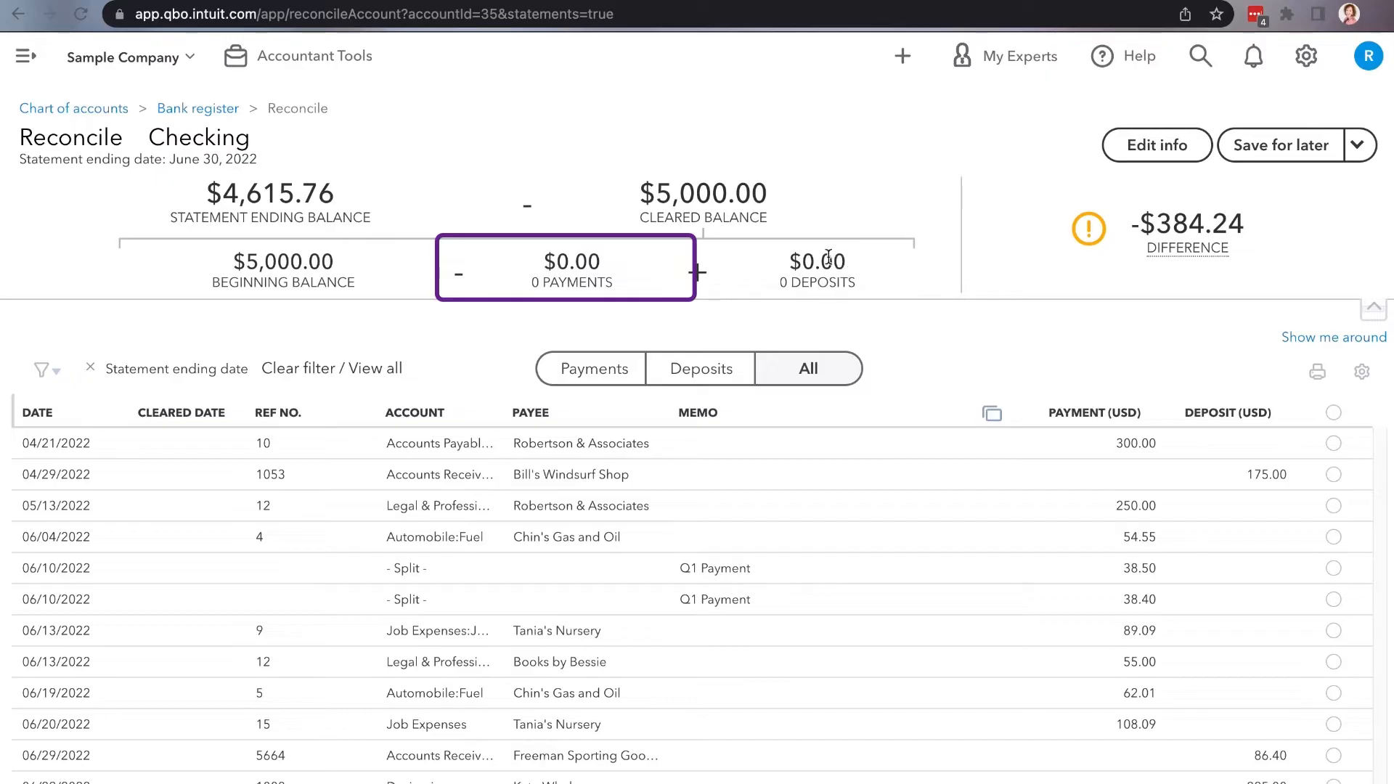
mouse_move(1226, 254)
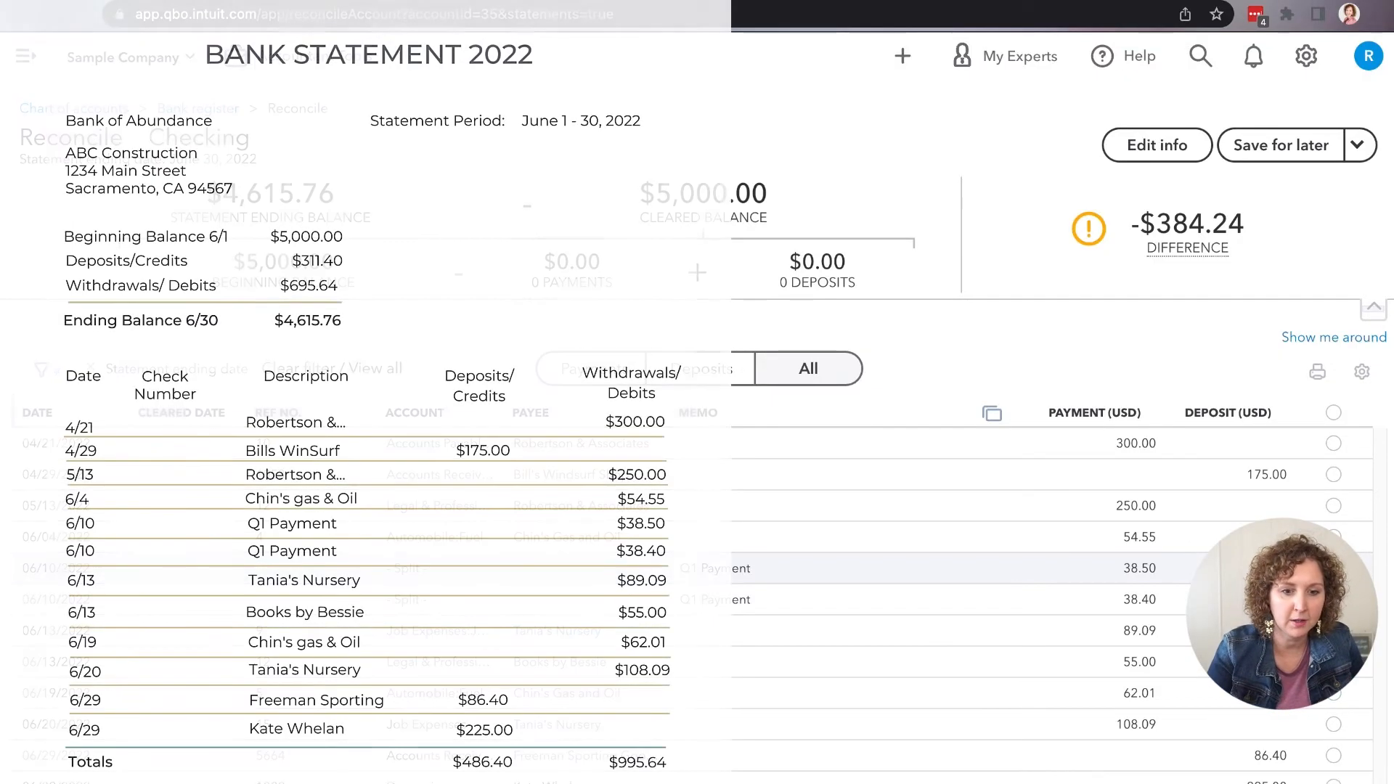
Step: Mark the six payments dated 05/13/2022 to 06/13/2022 as cleared: 250.00, 54.55, 38.50, 38.40, 89.09 and 55.00
click(1335, 508)
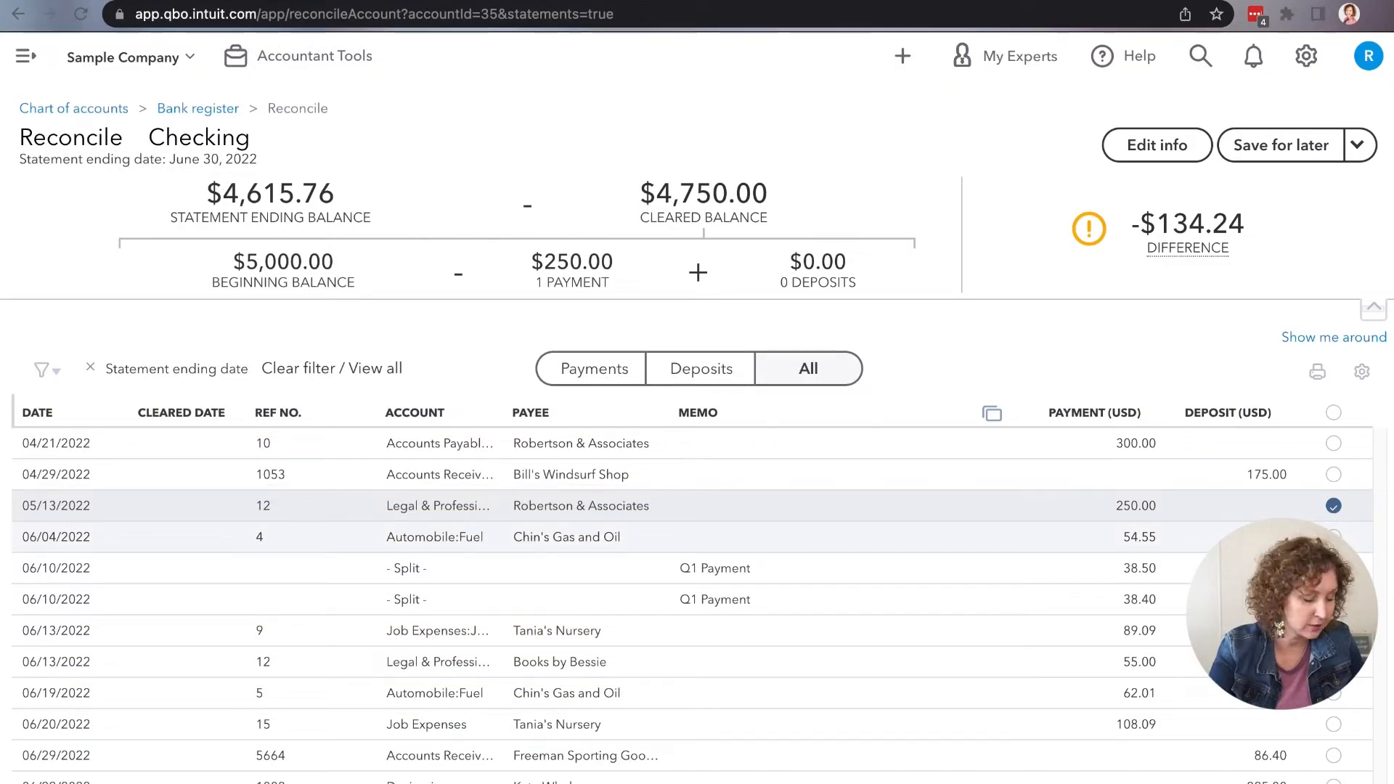
click(1334, 537)
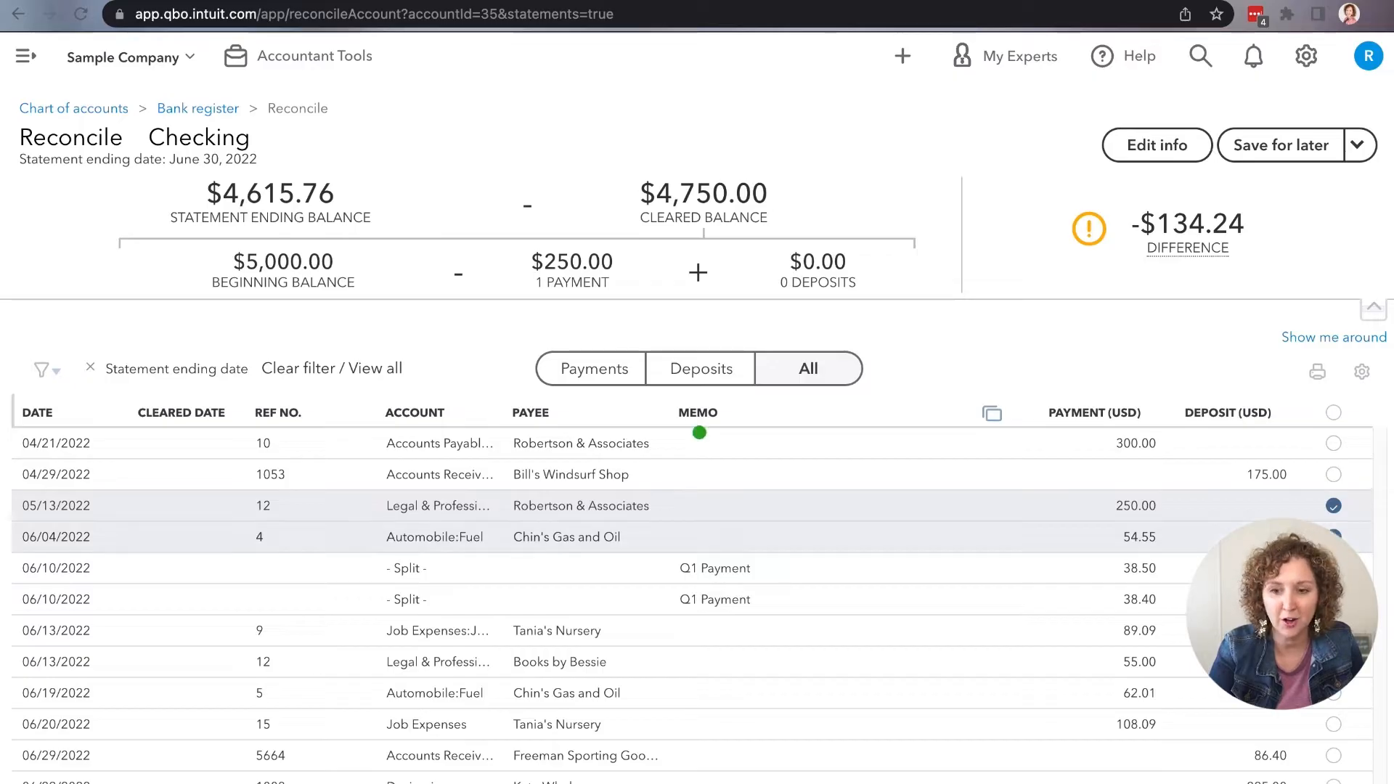
click(1334, 569)
click(1334, 600)
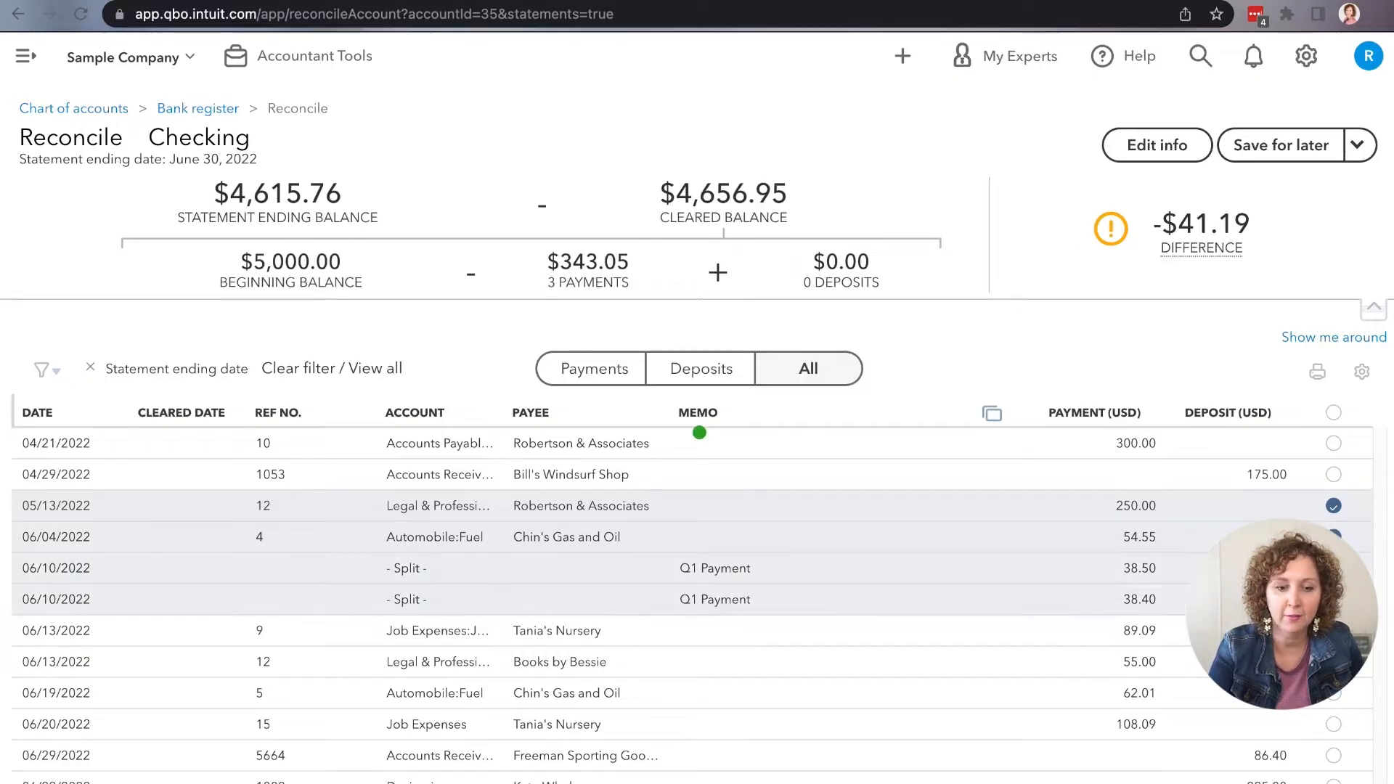
click(1334, 631)
click(1334, 663)
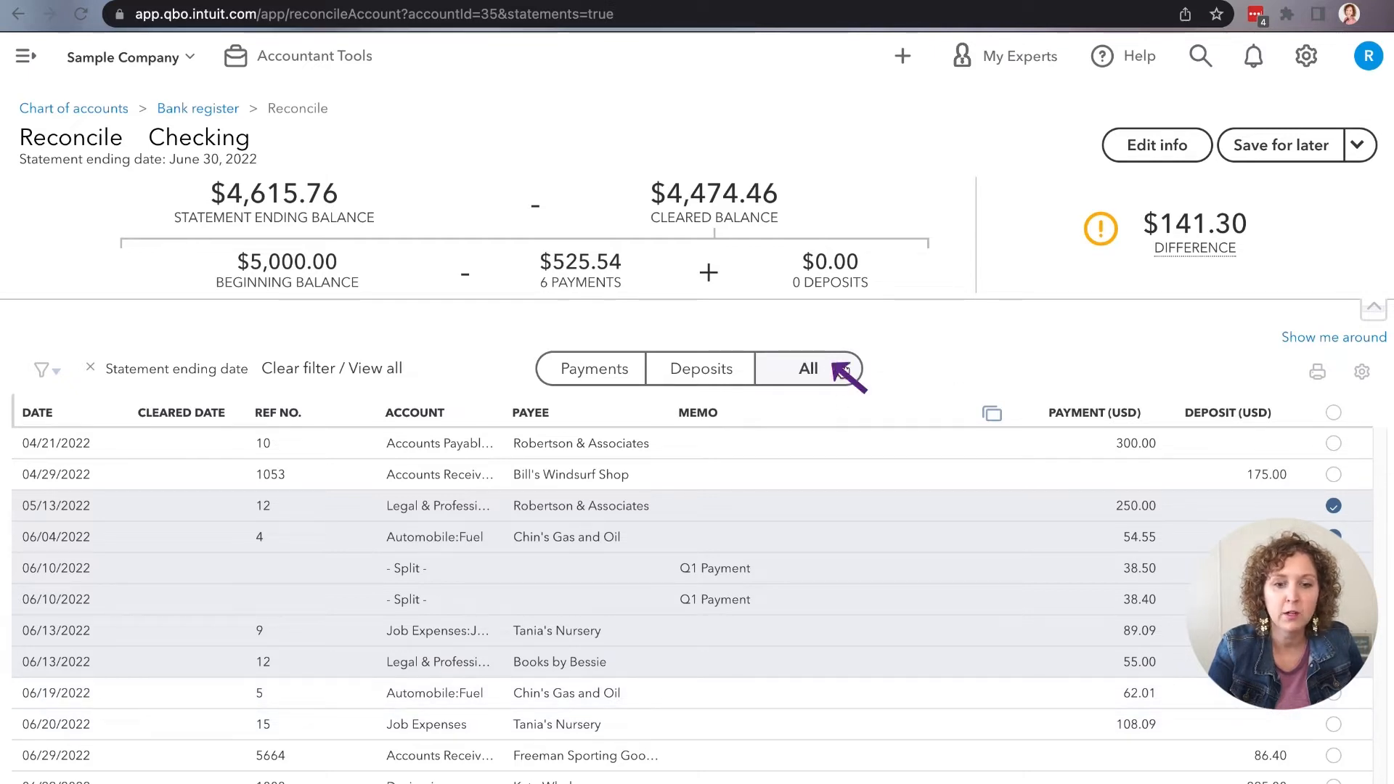
Step: View only the payments and only the deposits in the reconciliation list, and return to showing all transactions
click(626, 372)
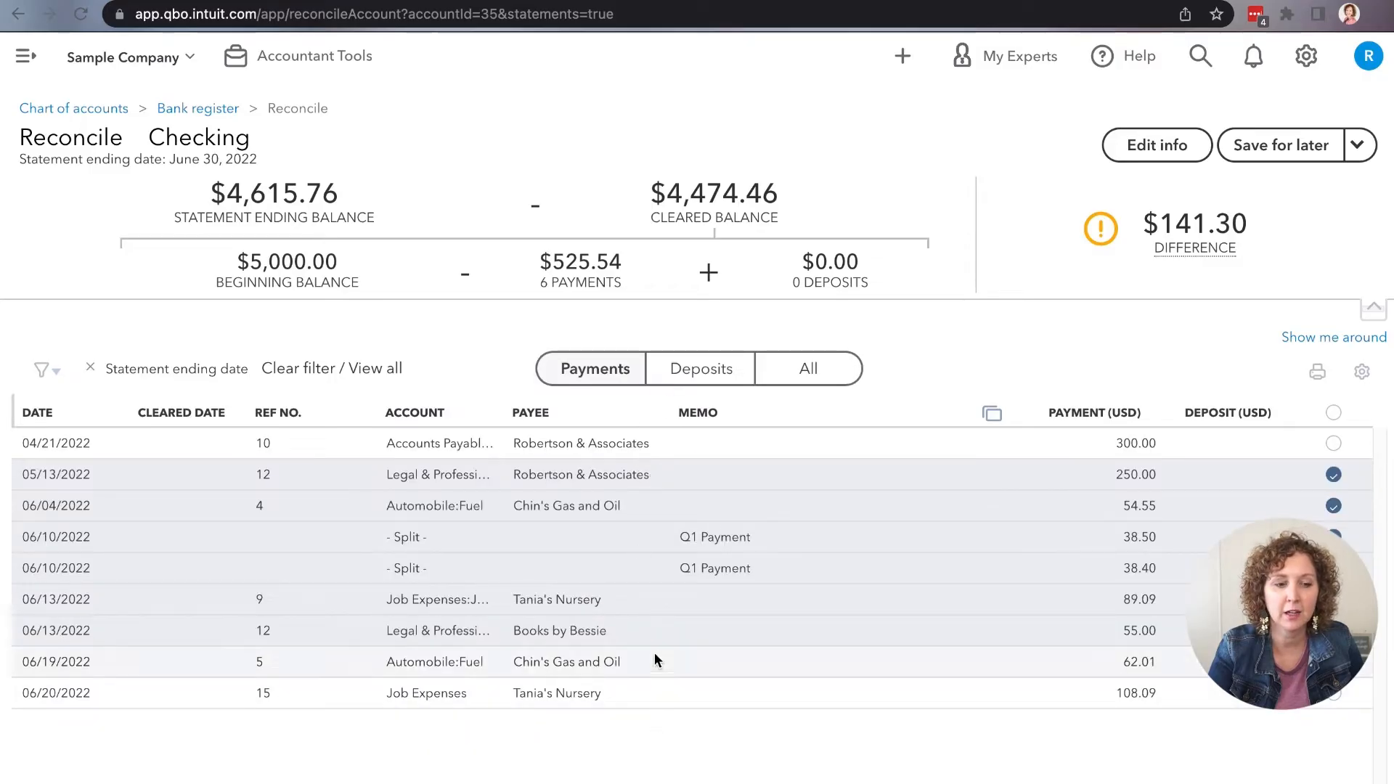
click(691, 365)
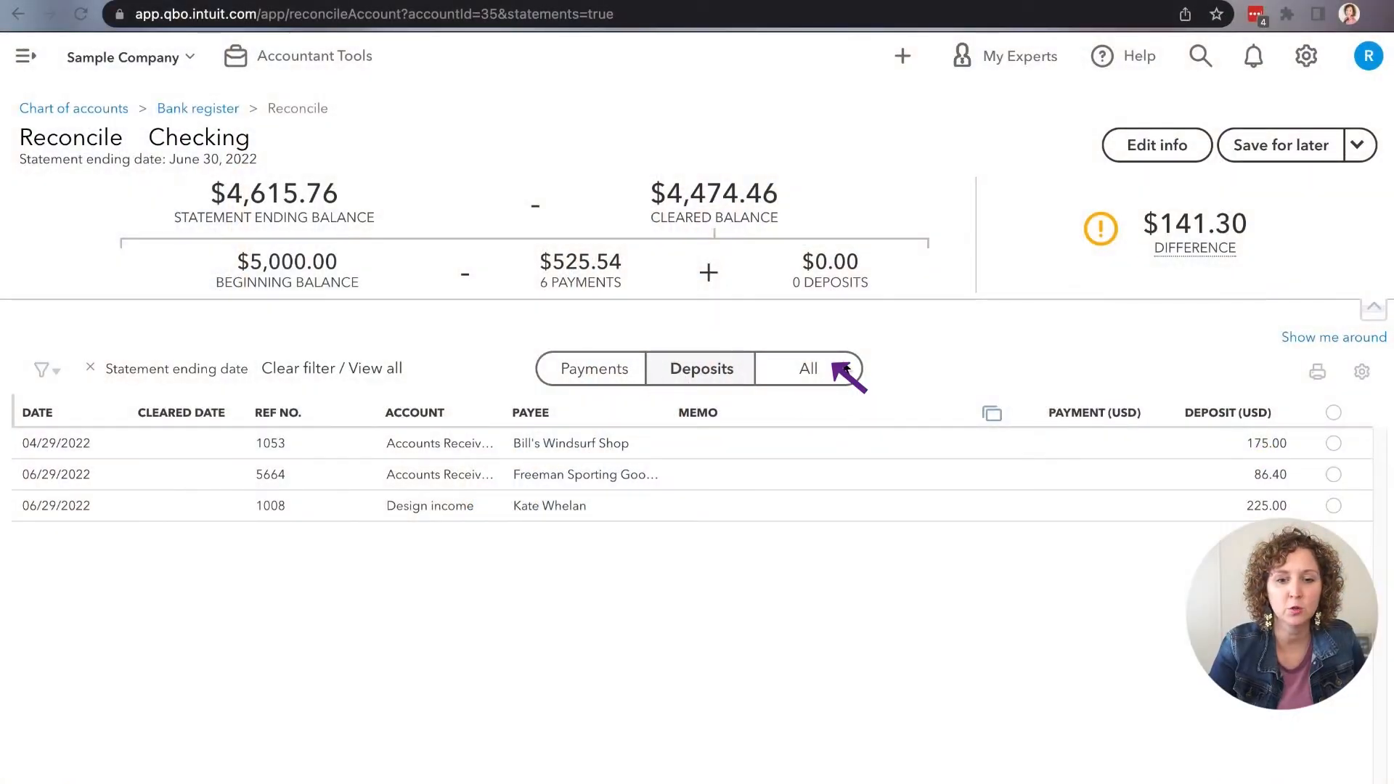
click(845, 368)
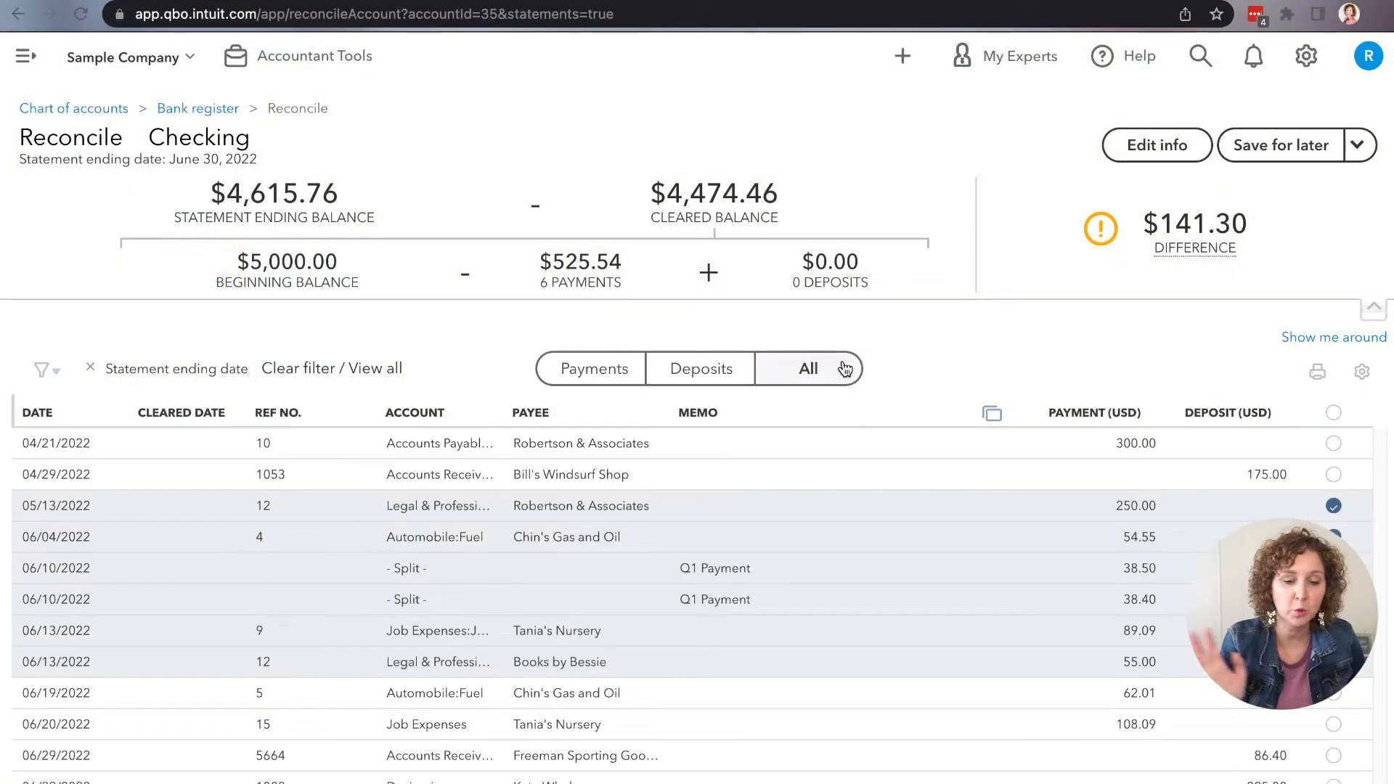
Step: Mark the 06/19/2022 payment of 62.01, the 06/20/2022 payment of 108.09, and the 06/29/2022 deposits of 86.40 and 225.00 as cleared
click(1334, 694)
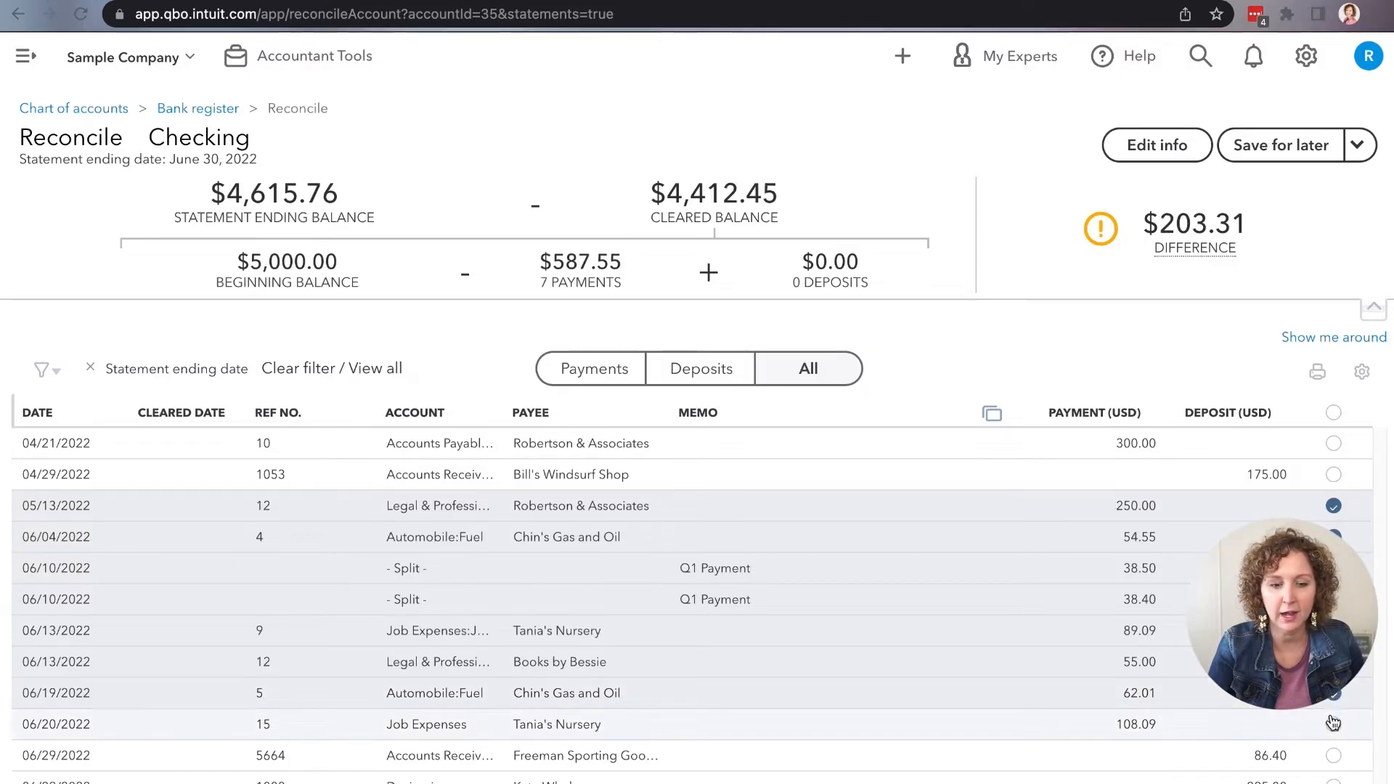
click(1334, 724)
click(1334, 756)
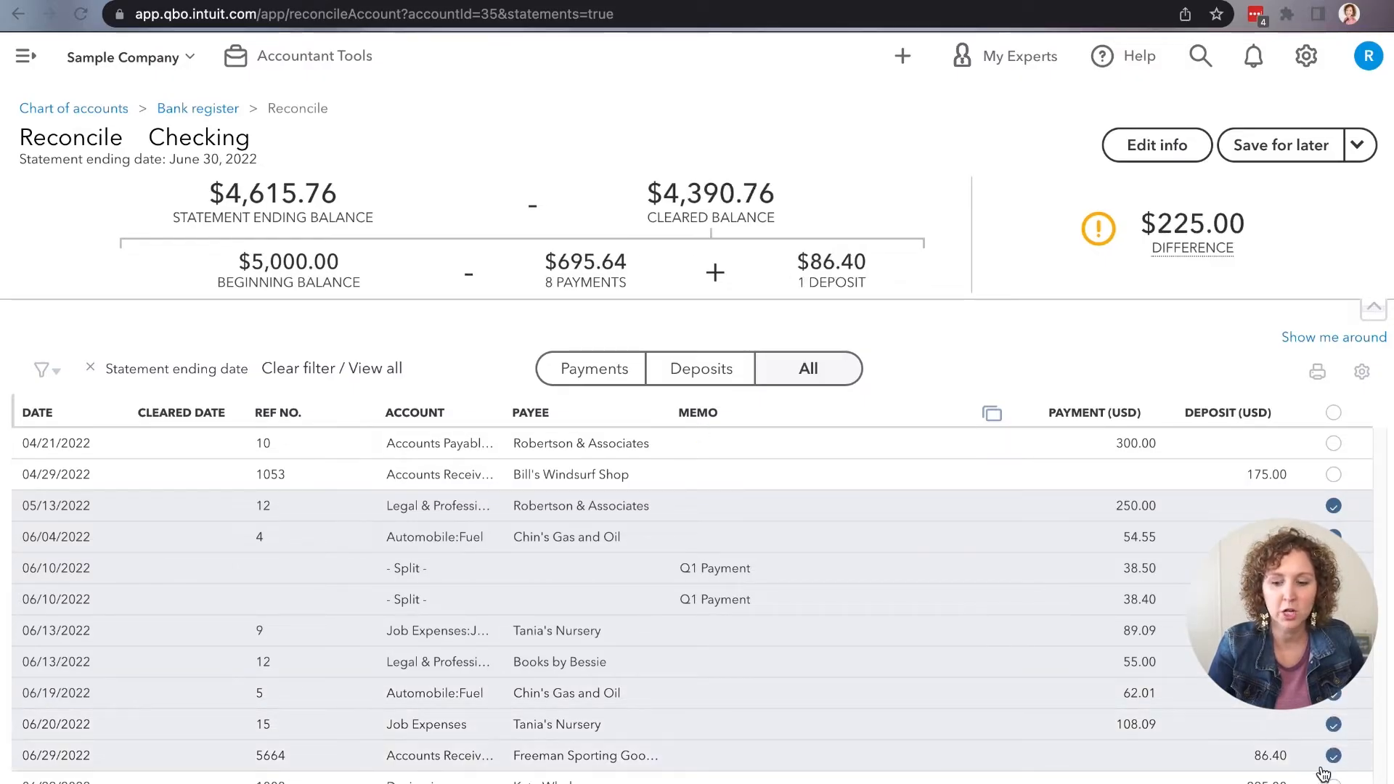
click(1334, 781)
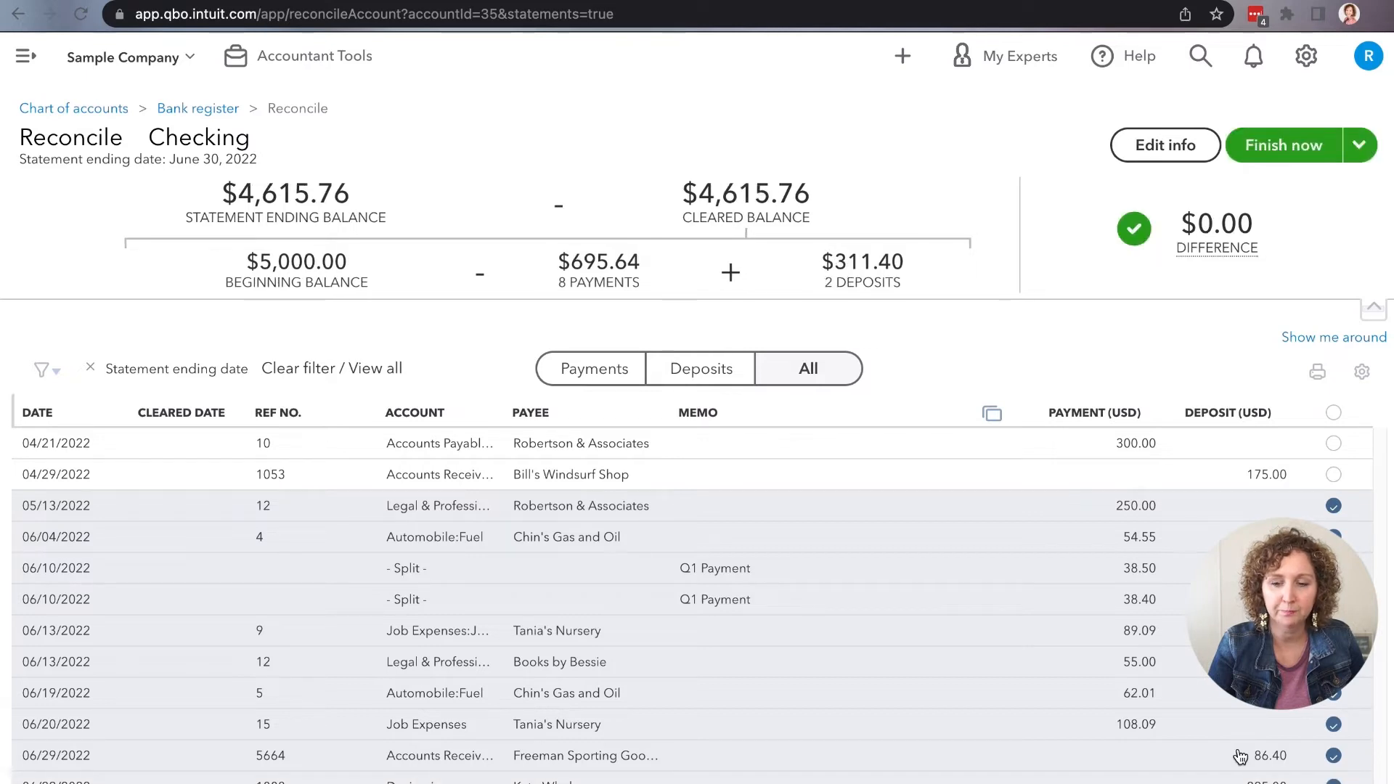
mouse_move(1227, 227)
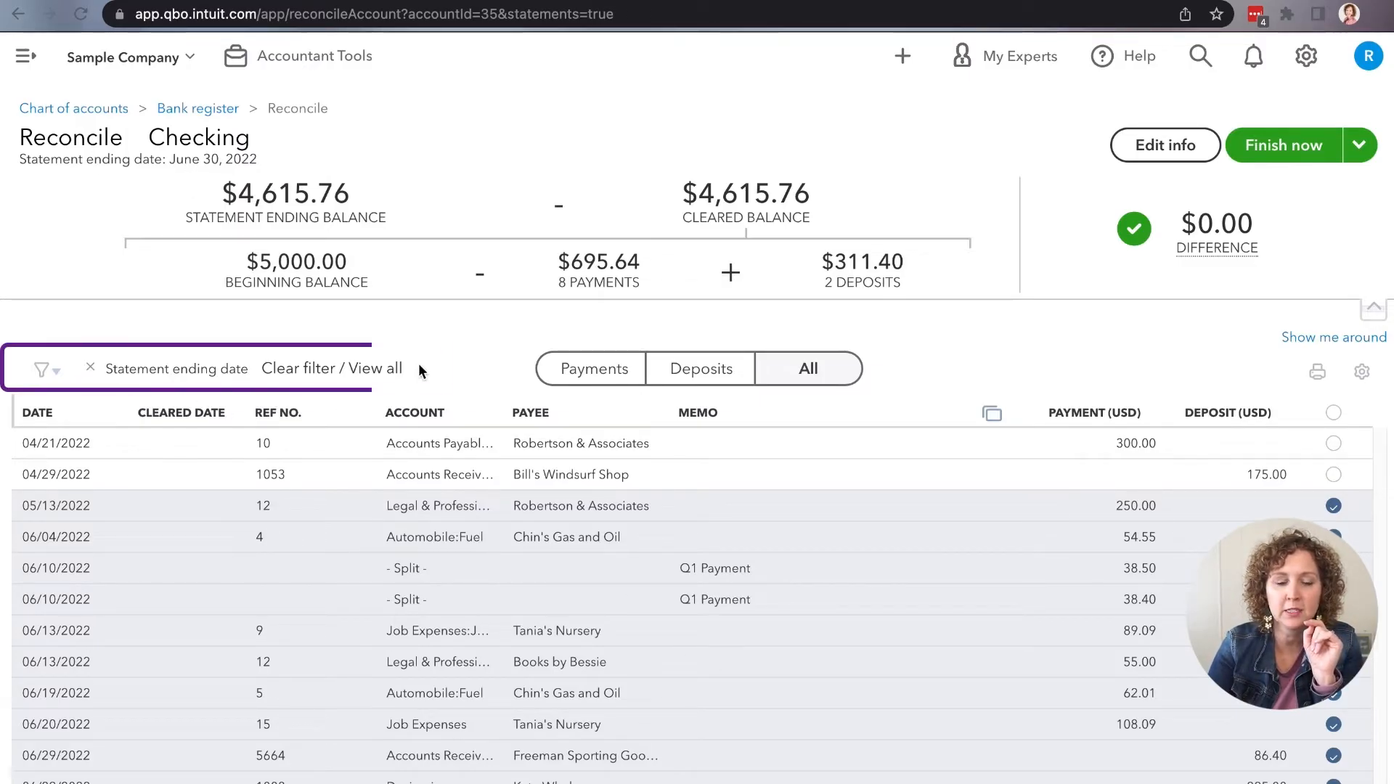
Step: Clear the statement ending date filter and review the transactions dated after June 30, 2022
drag(424, 366, 184, 354)
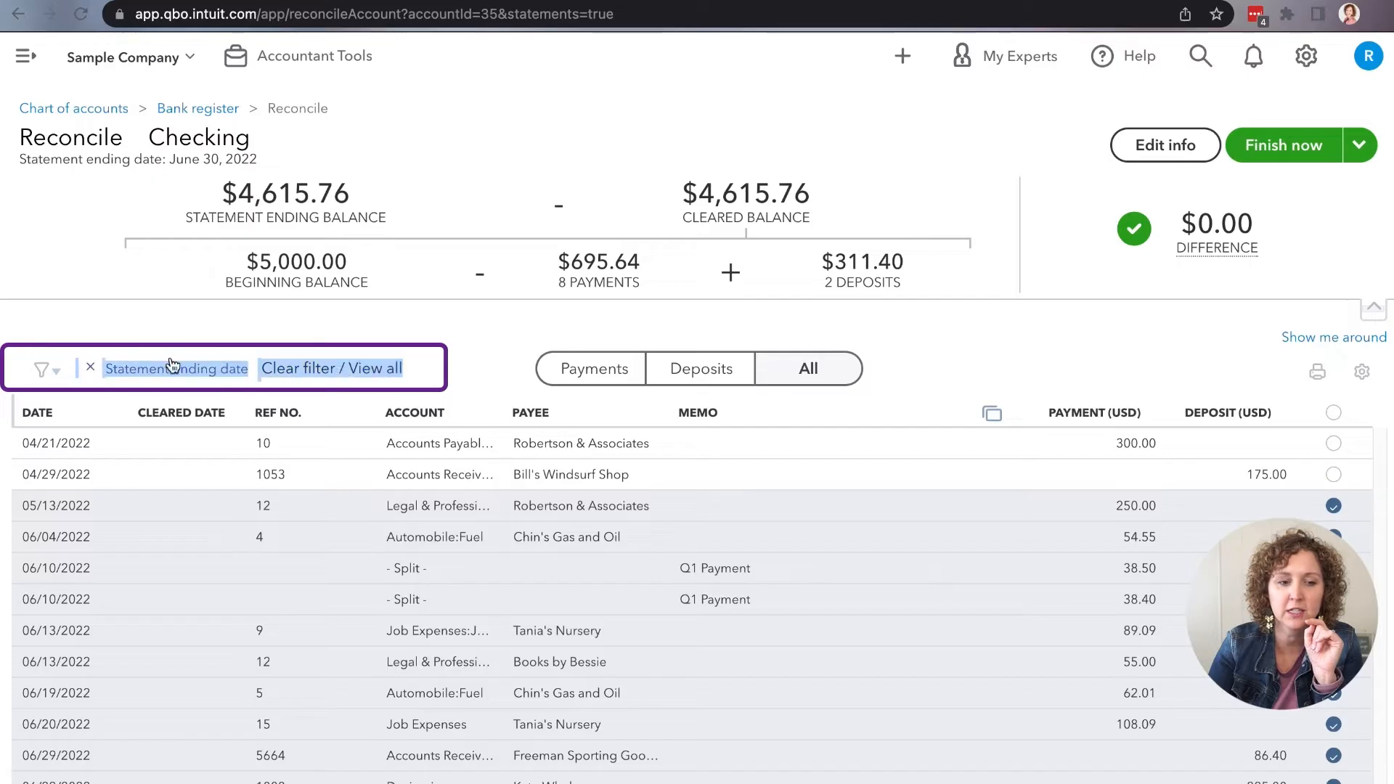
click(447, 375)
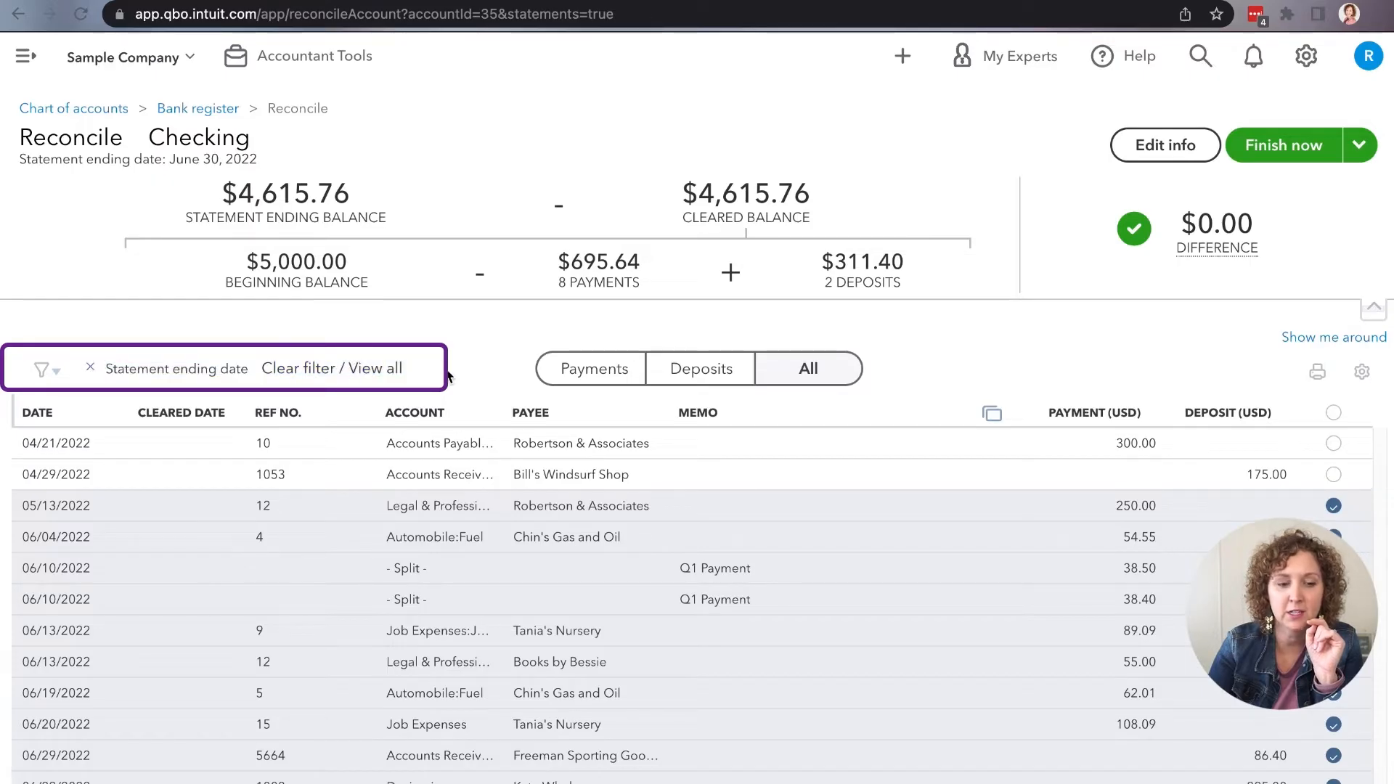
click(384, 370)
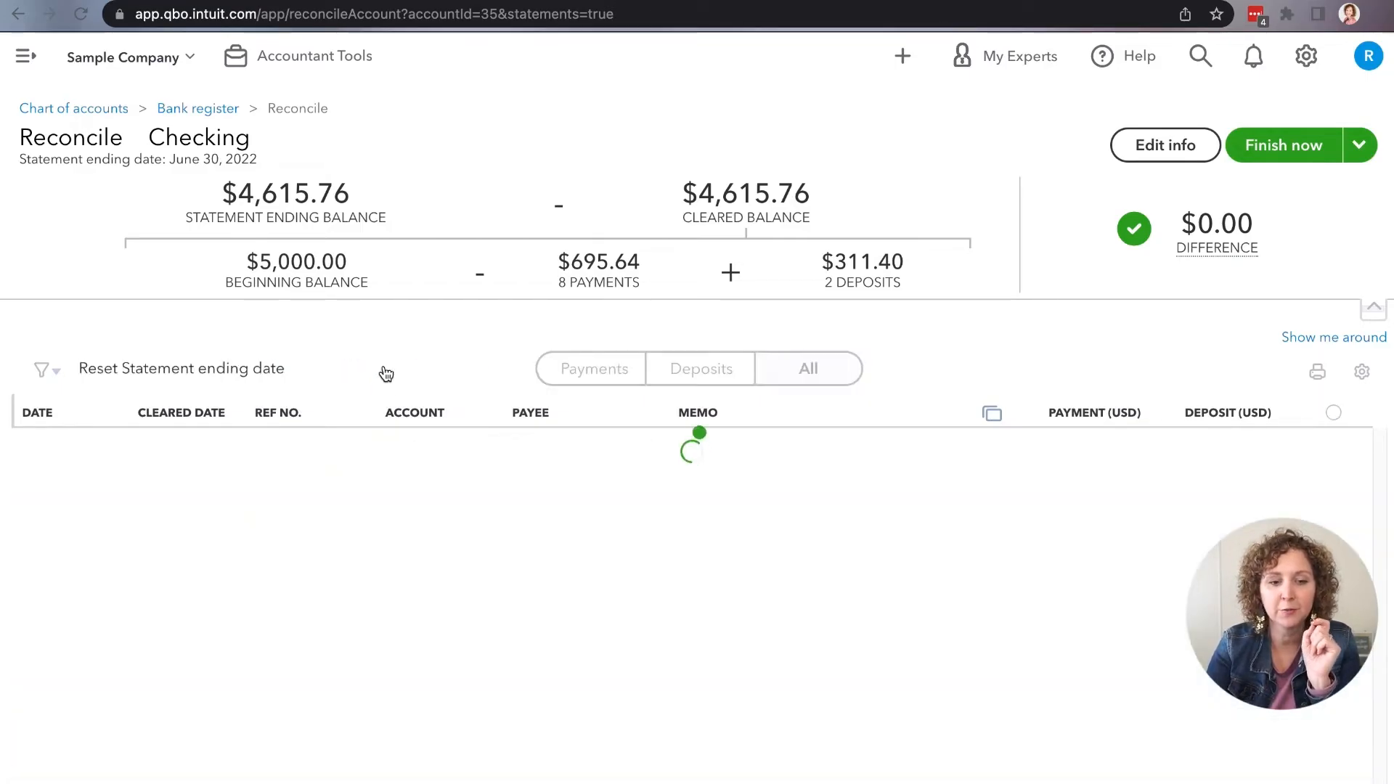
scroll(725, 701, down, 3)
scroll(732, 705, down, 2)
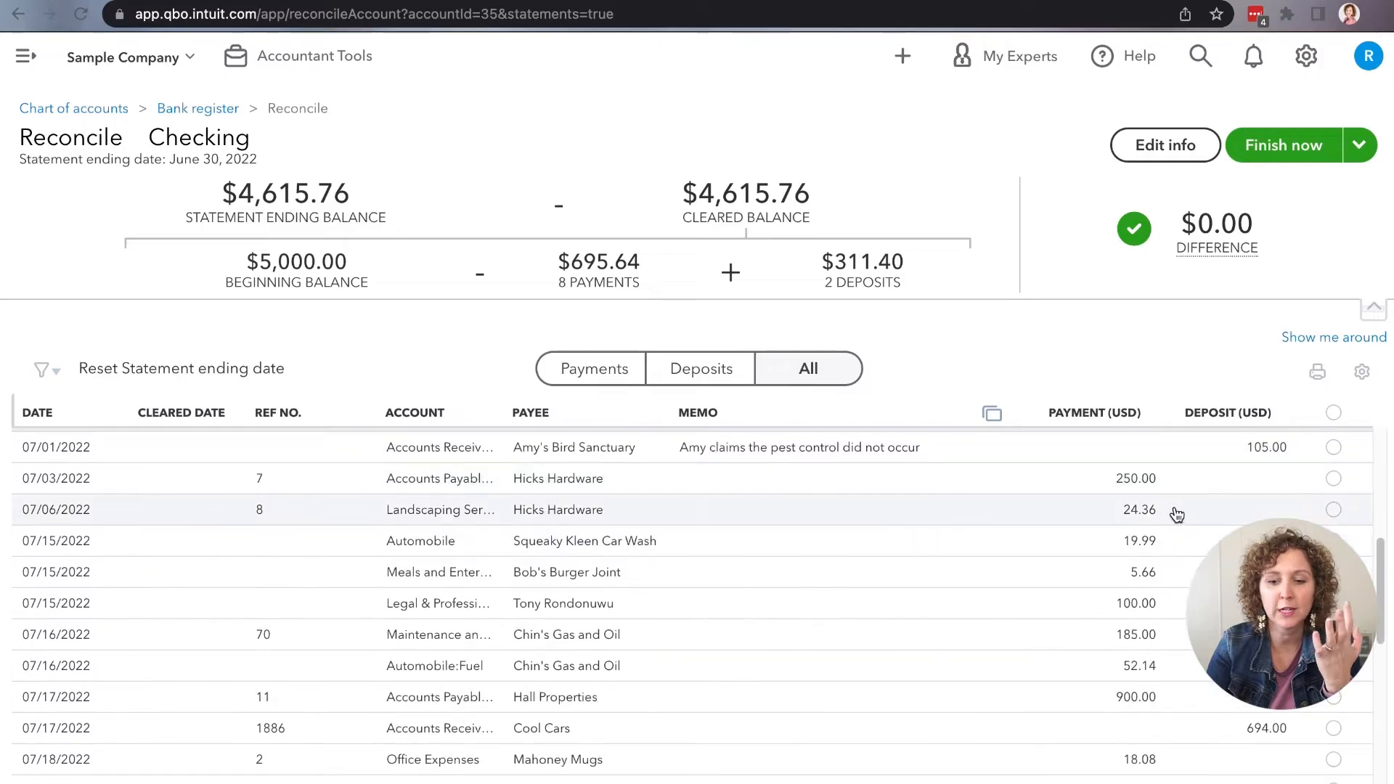
scroll(1124, 775, up, 1)
scroll(1125, 776, up, 3)
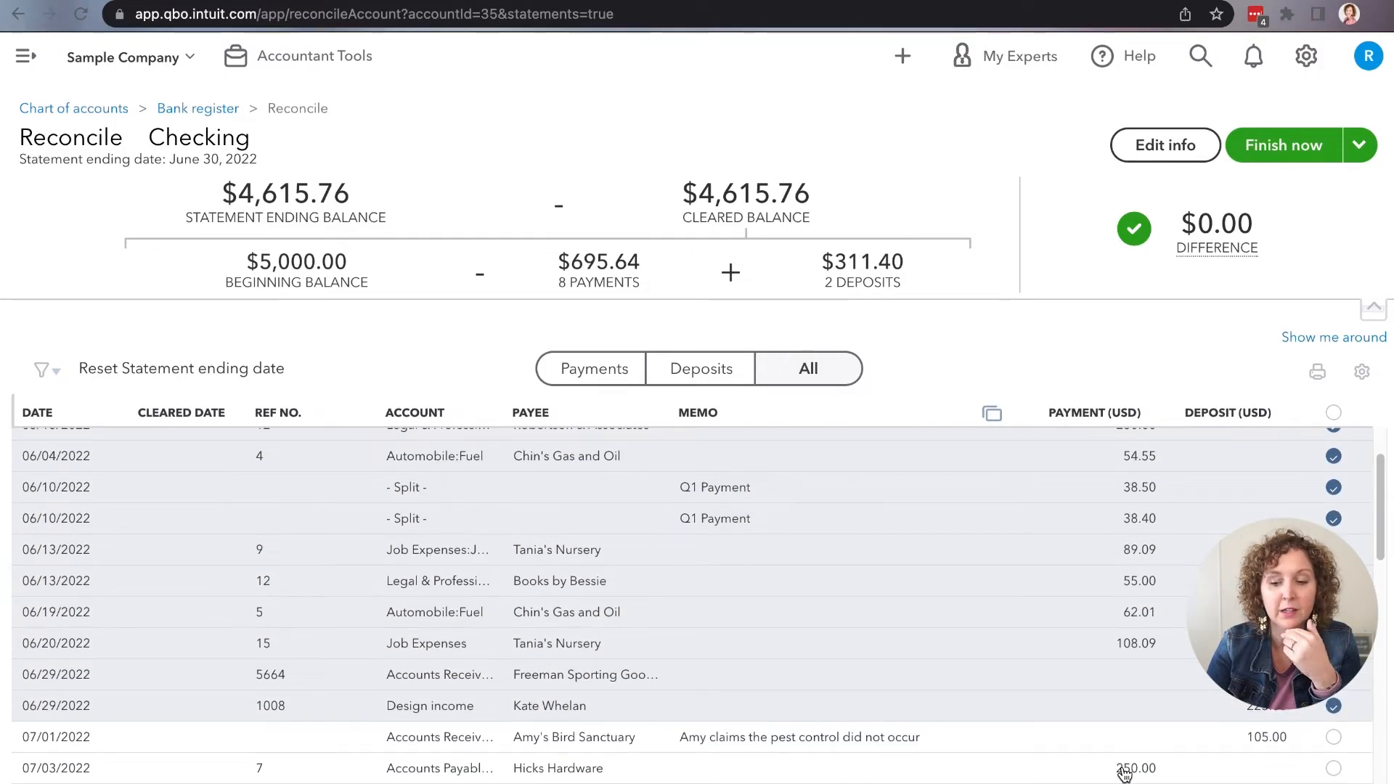
scroll(1125, 775, down, 3)
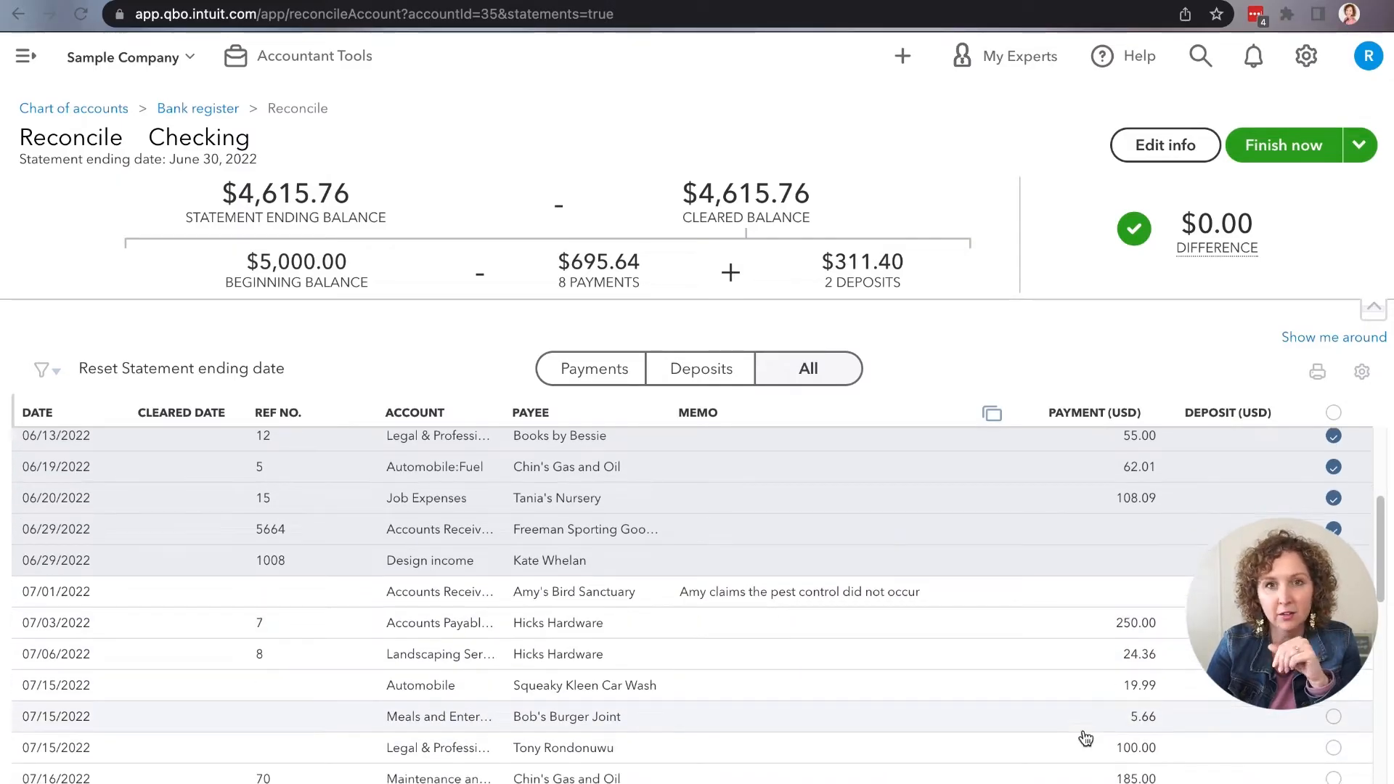
scroll(1085, 730, down, 3)
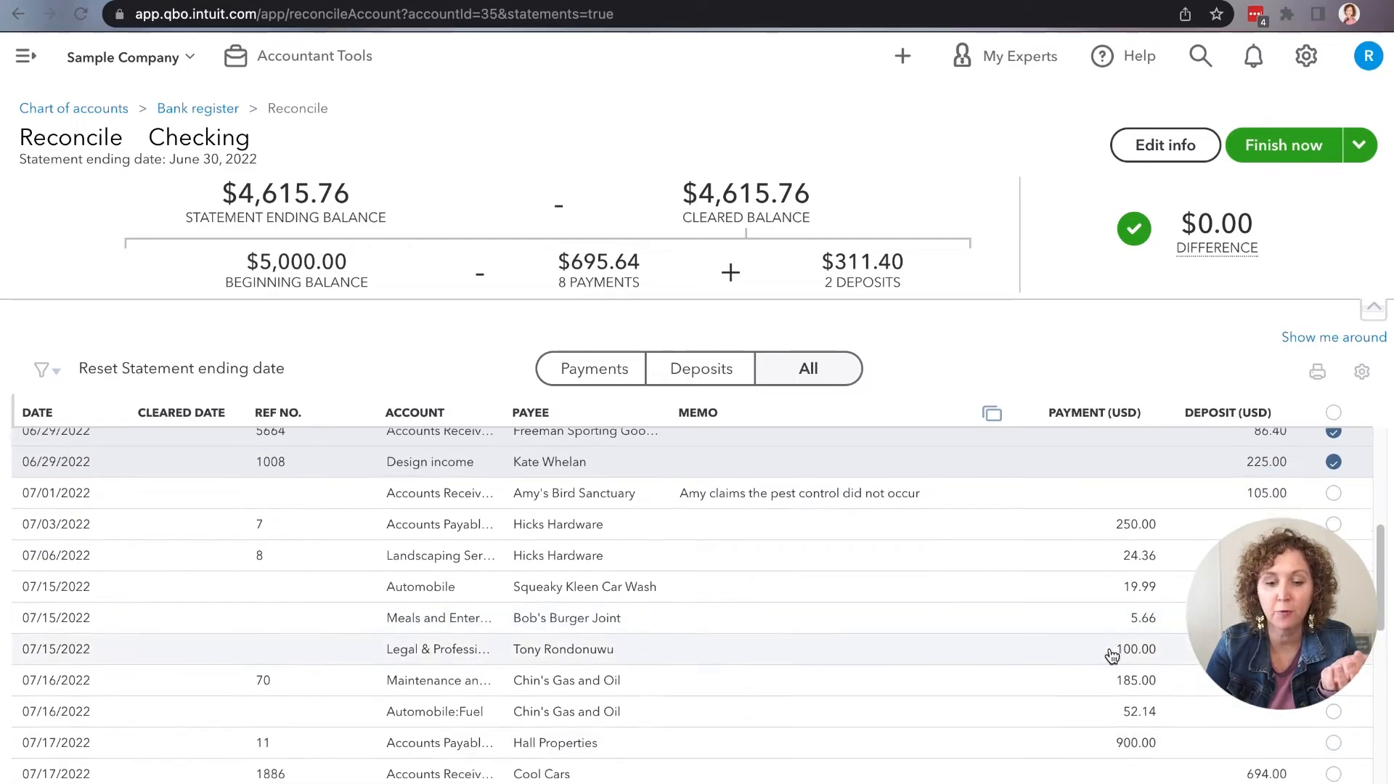
Step: Open the 07/15/2022 payment of 100.00 to inspect its editable date, and cancel without saving changes
click(1109, 650)
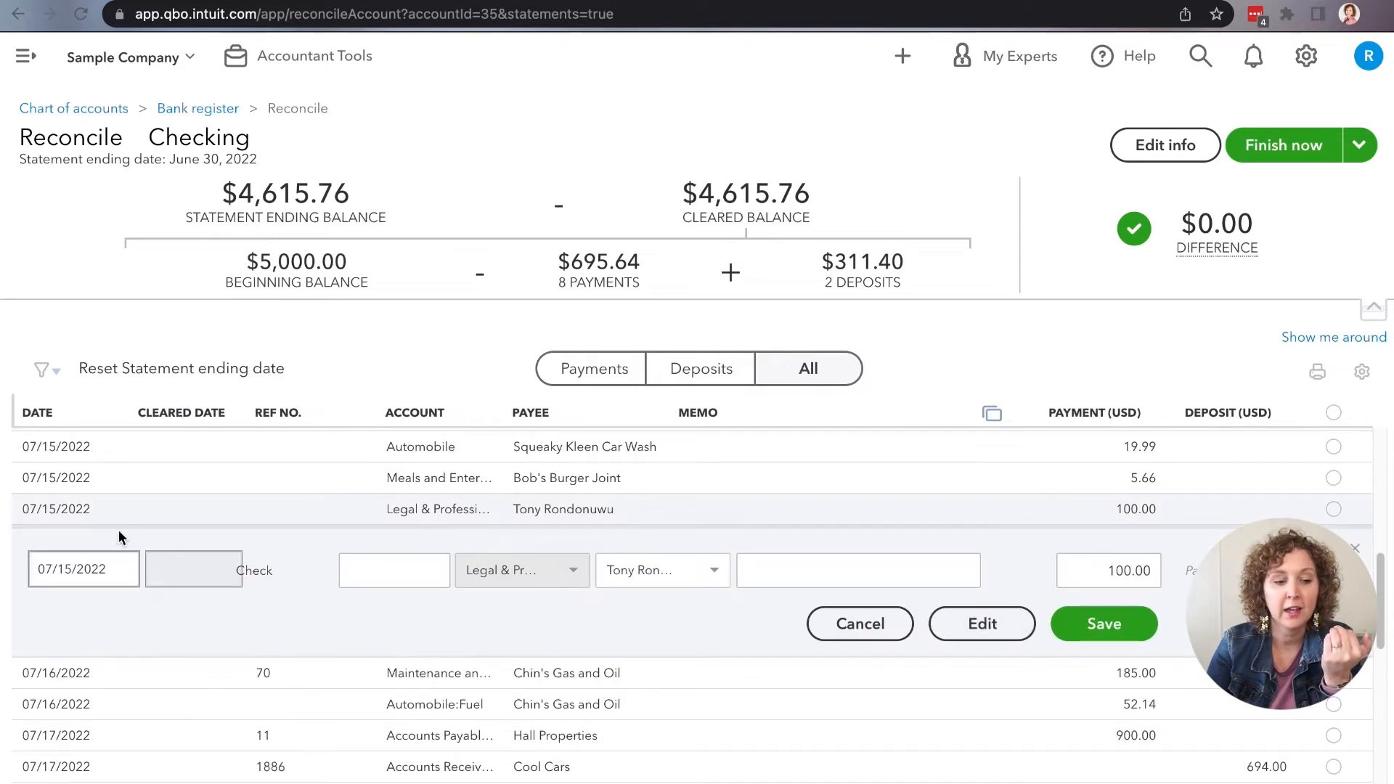
drag(109, 571, 35, 564)
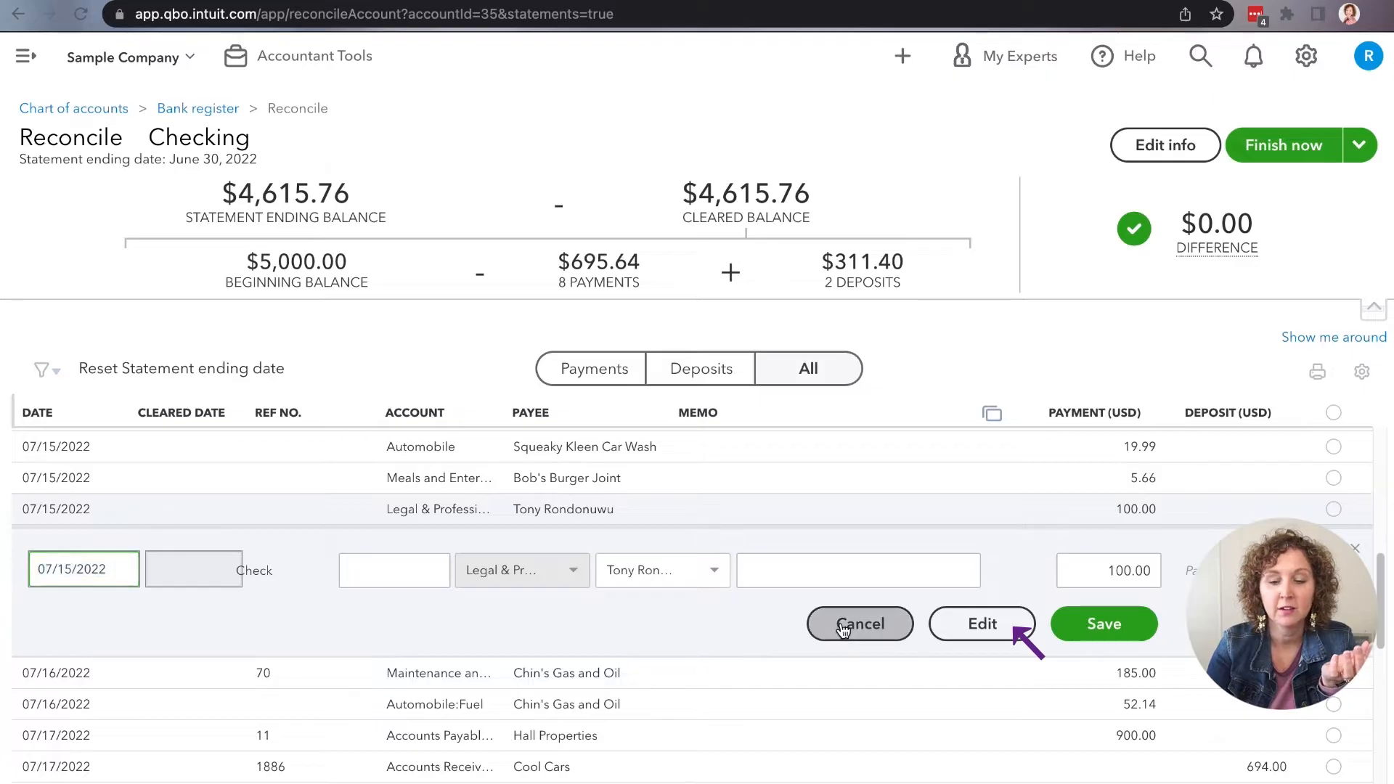
click(868, 622)
Step: Restore the statement ending date filter on the reconciliation list
scroll(888, 603, up, 3)
scroll(887, 606, up, 2)
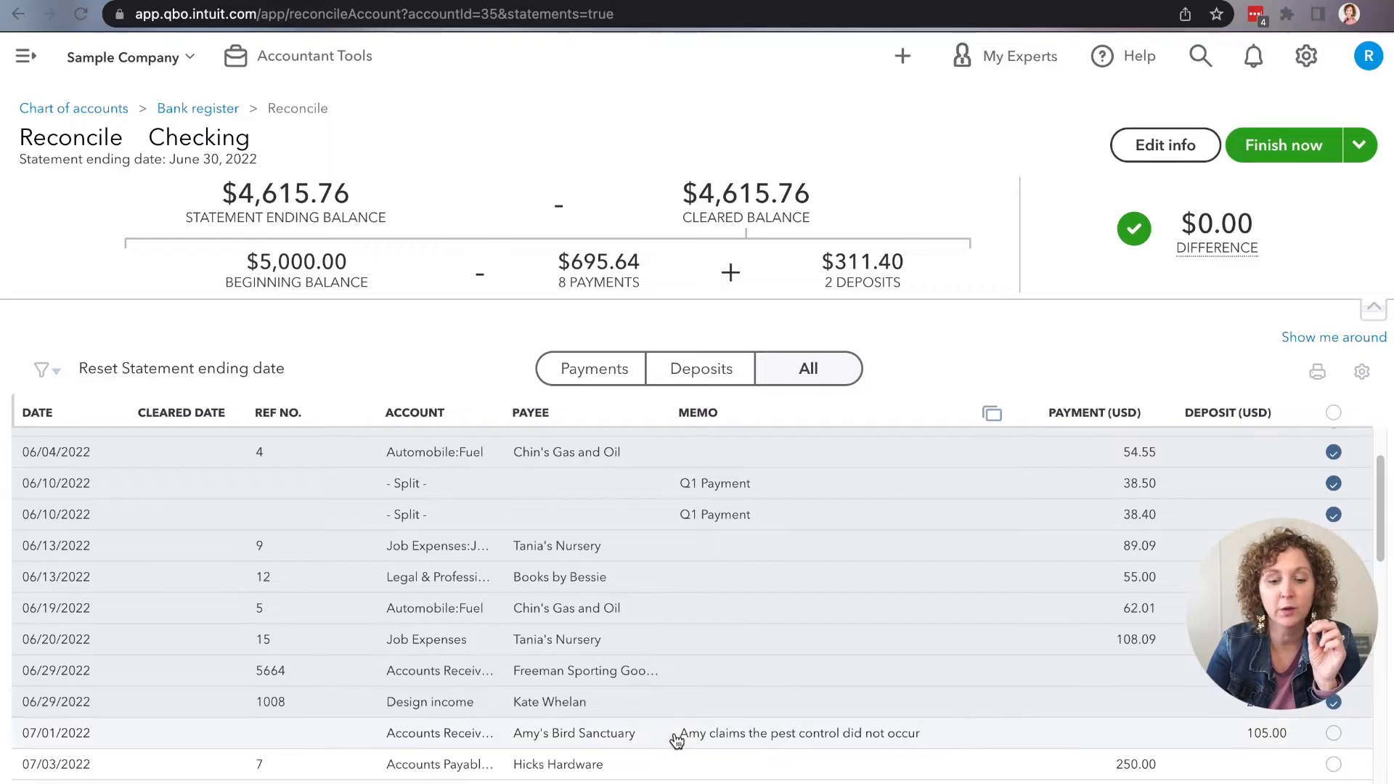
click(192, 370)
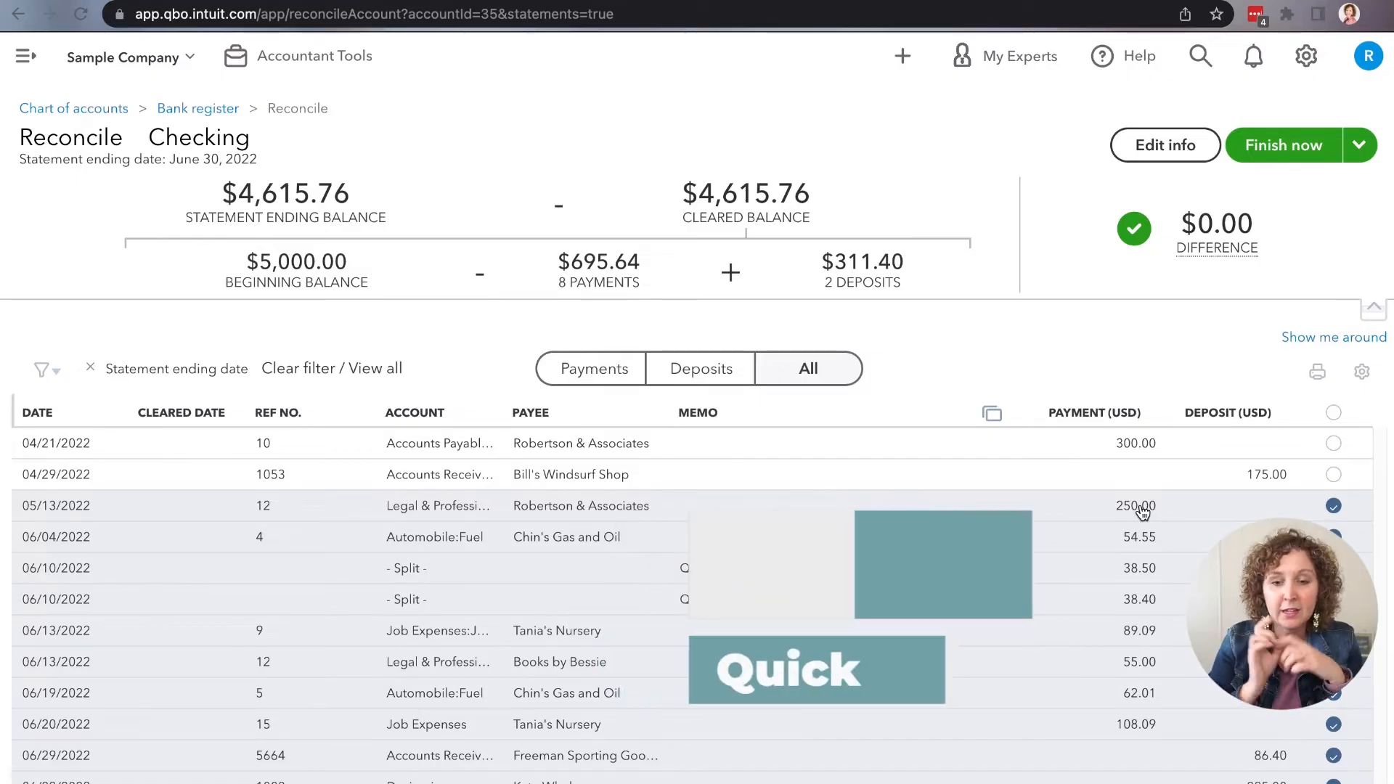
Step: Unmark the 05/13/2022 payment of 250.00 to check its effect on the difference, and mark it as cleared again
mouse_move(1234, 232)
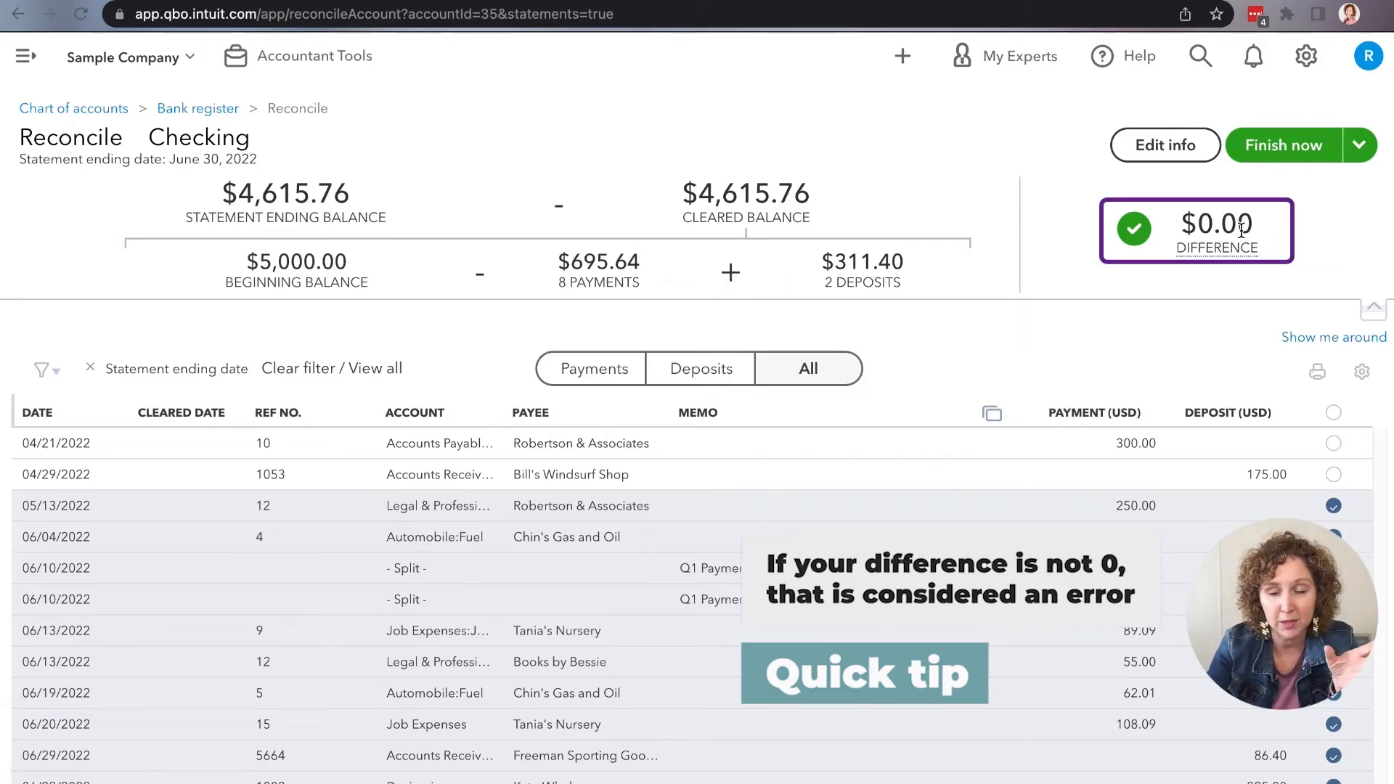
click(1333, 506)
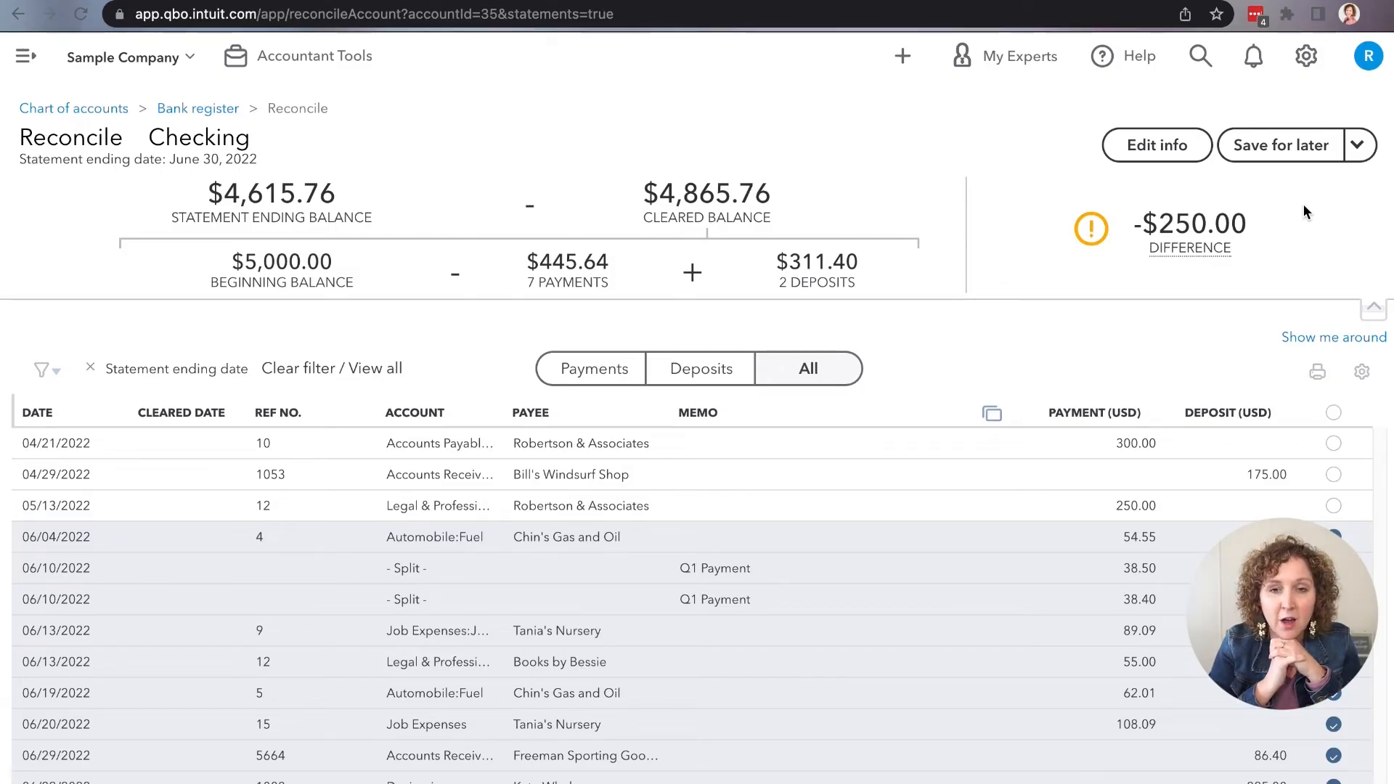
click(1334, 507)
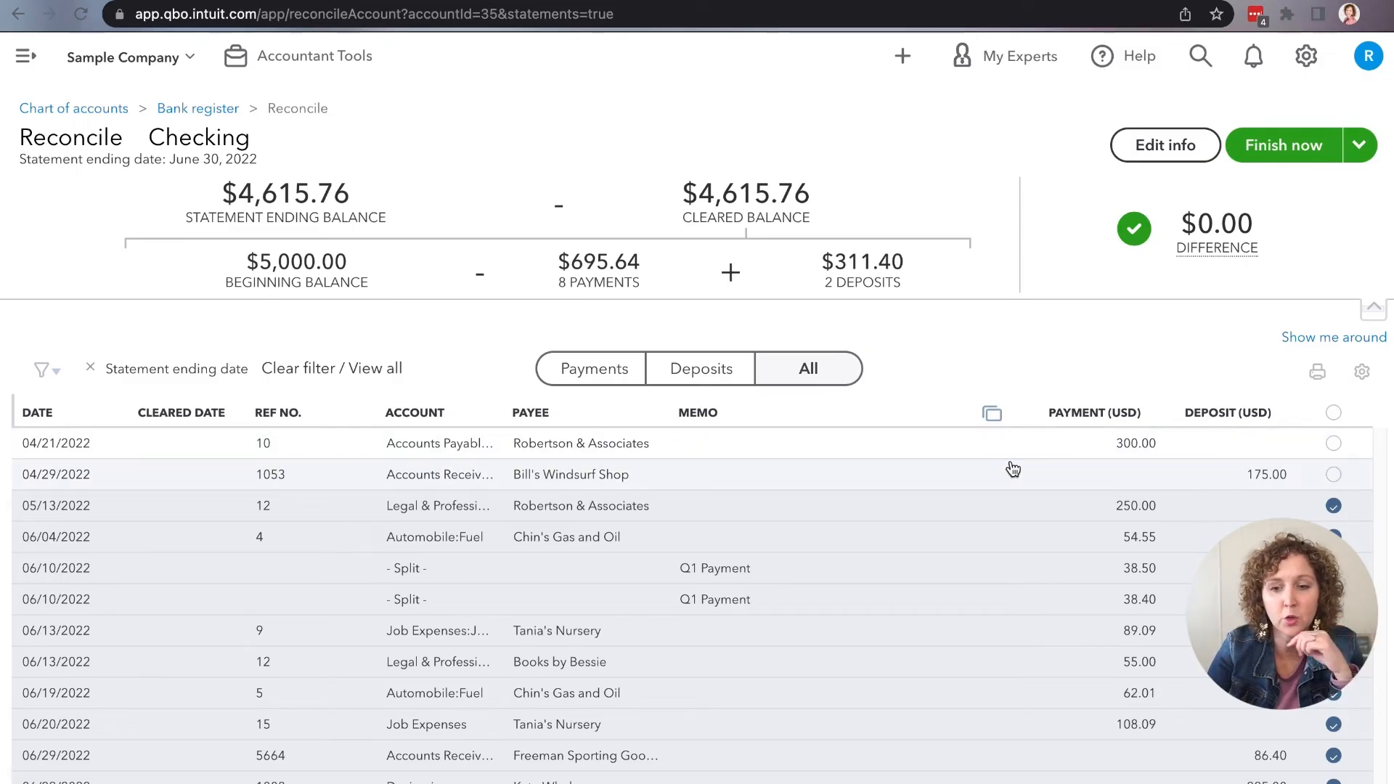
Step: Open the statement information for editing and close it without changes
mouse_move(1264, 253)
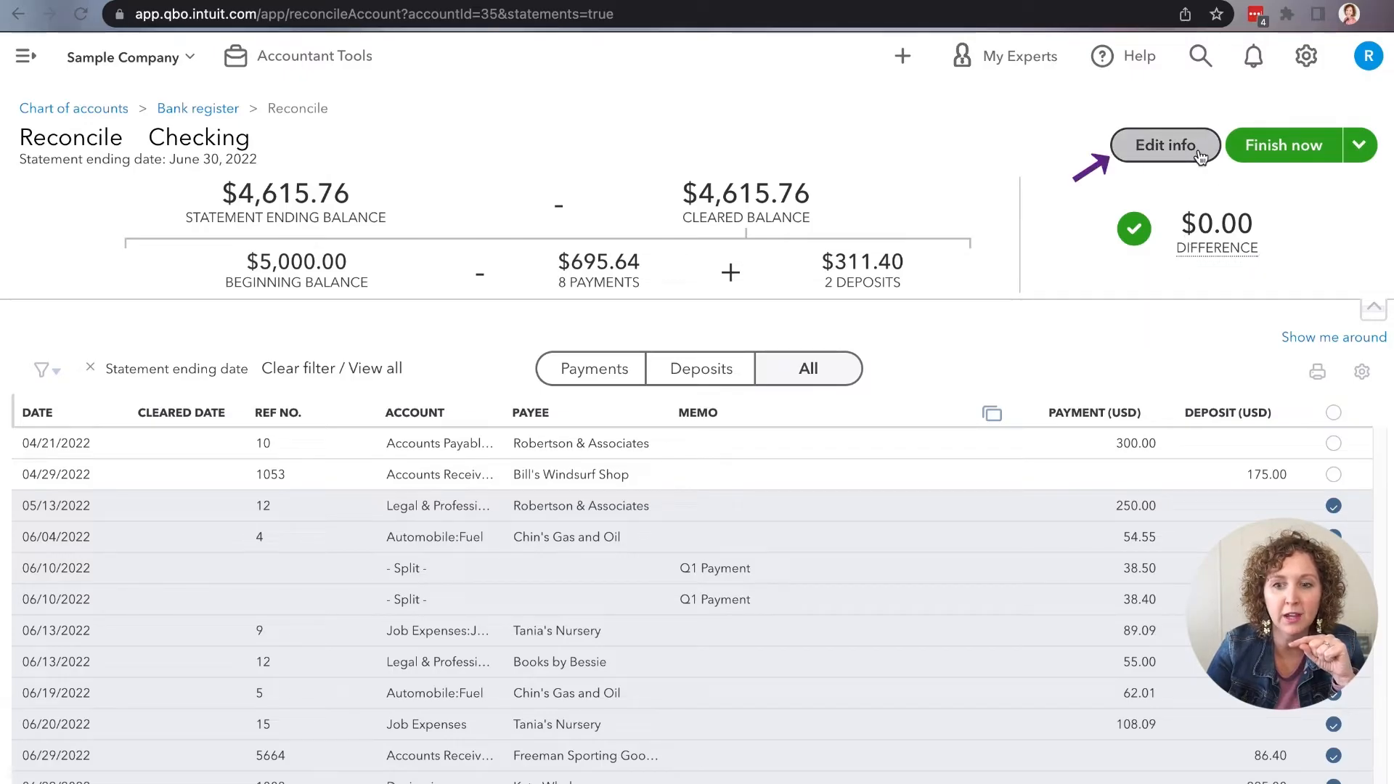
click(1165, 145)
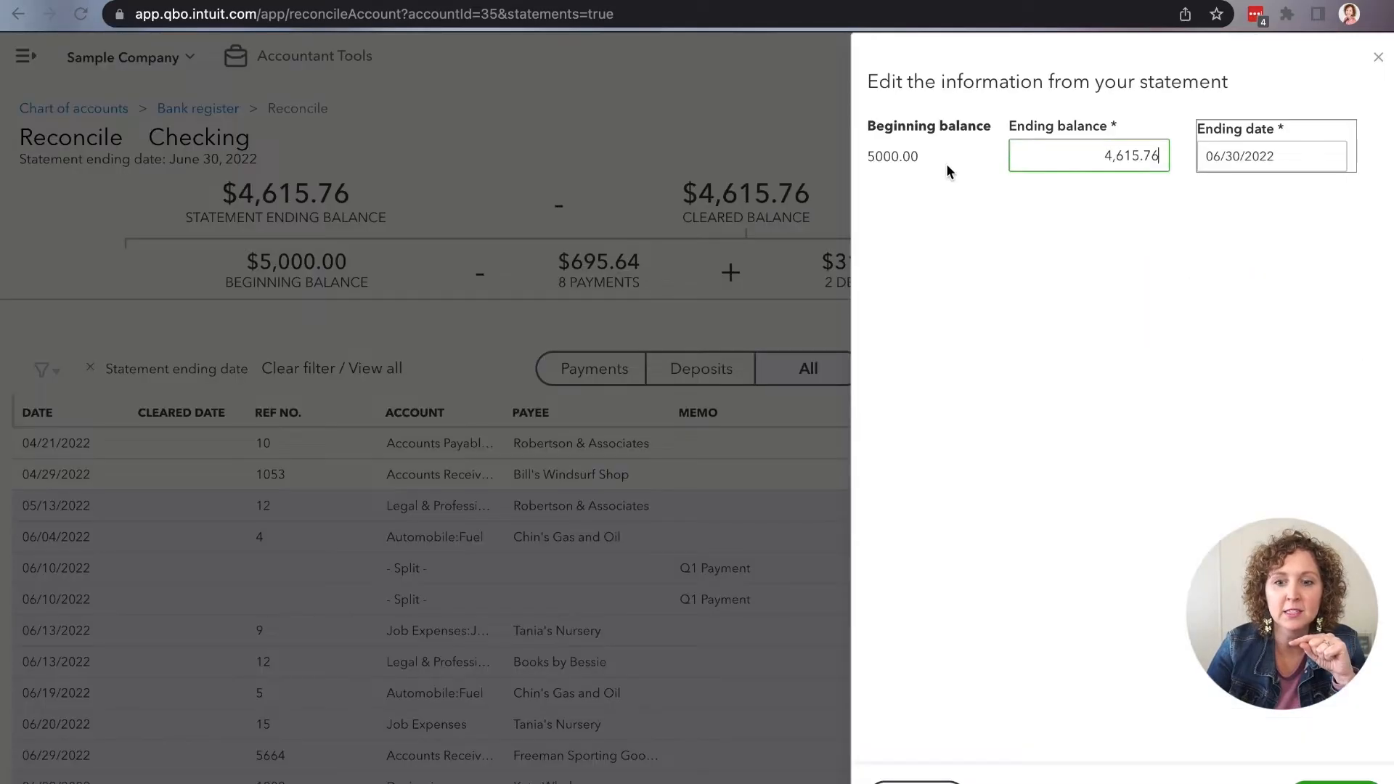
click(1378, 57)
Step: Unmark the 05/13/2022 payment of 250.00 as cleared and check the statement ending balance in the summary
click(1332, 506)
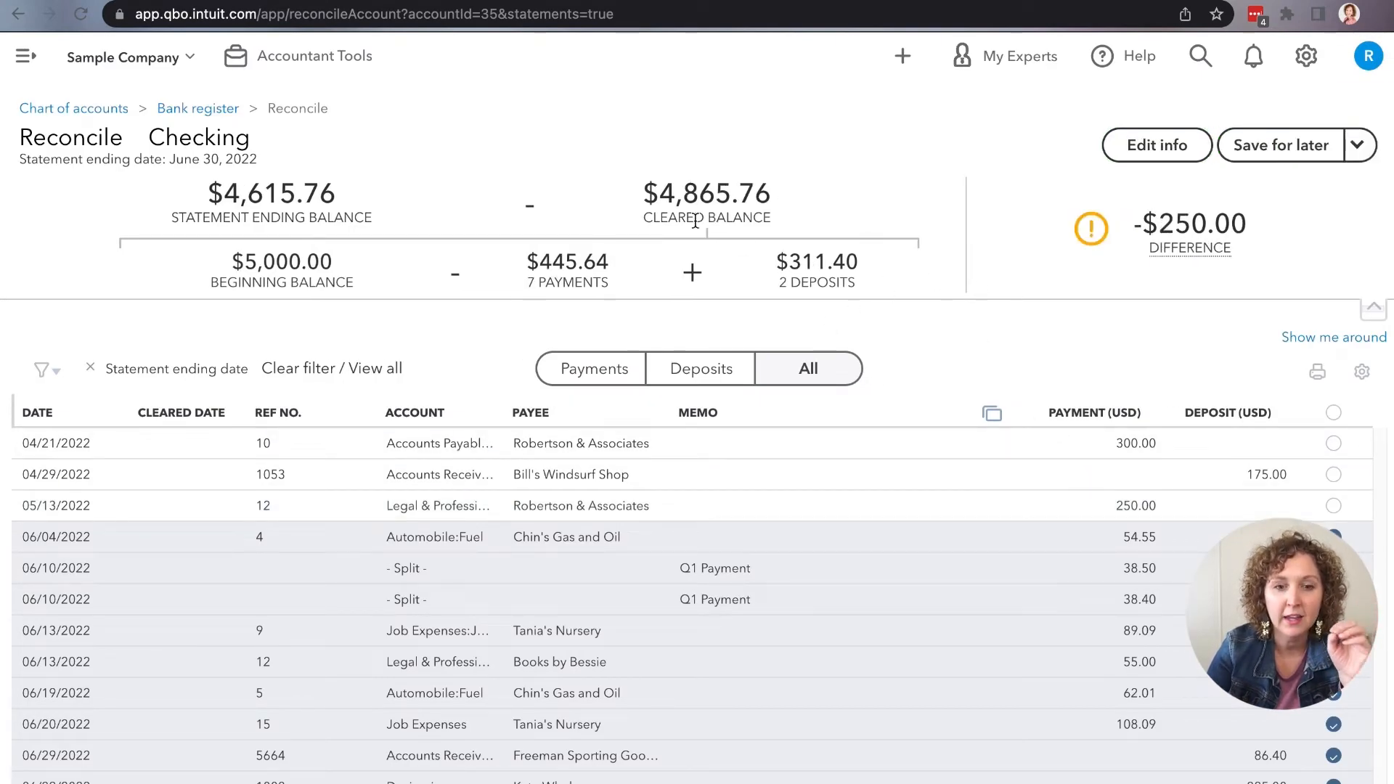
drag(336, 195, 224, 194)
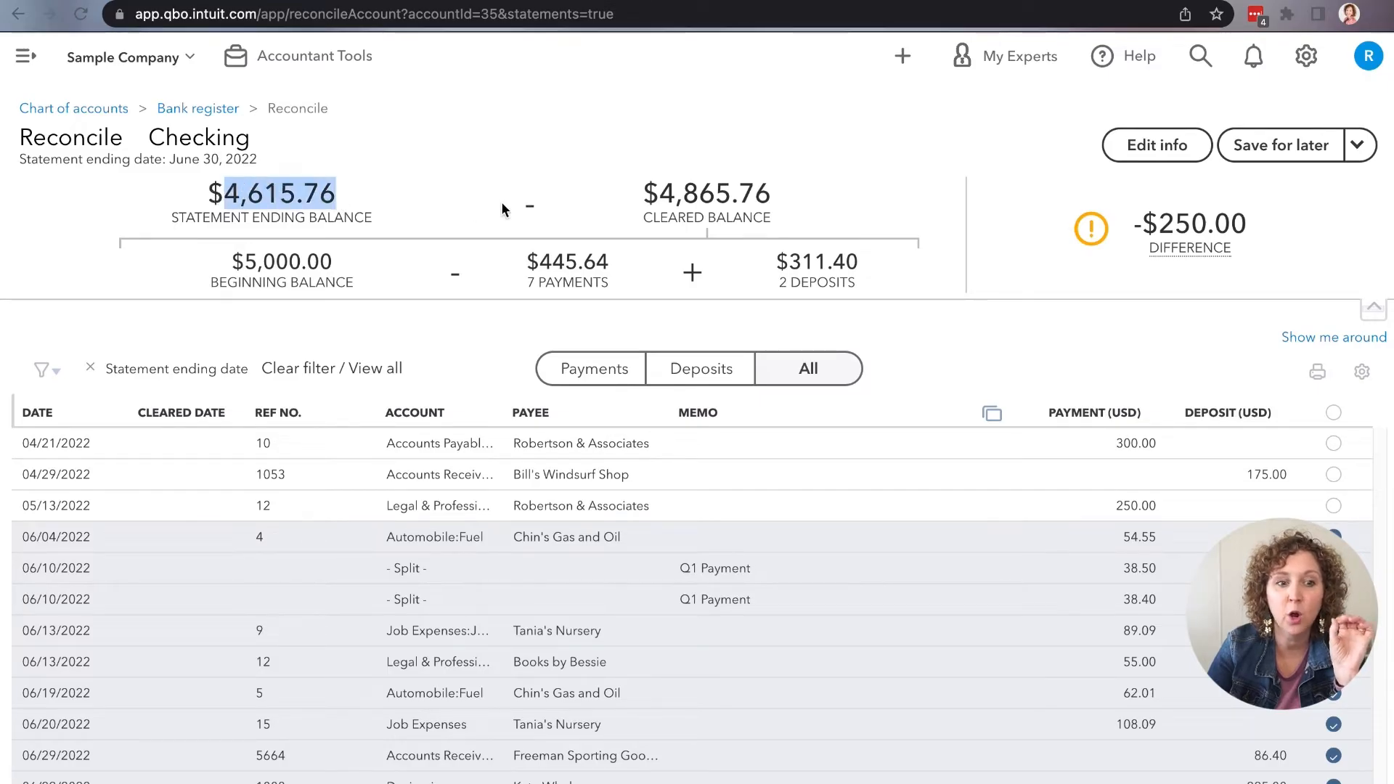
click(620, 162)
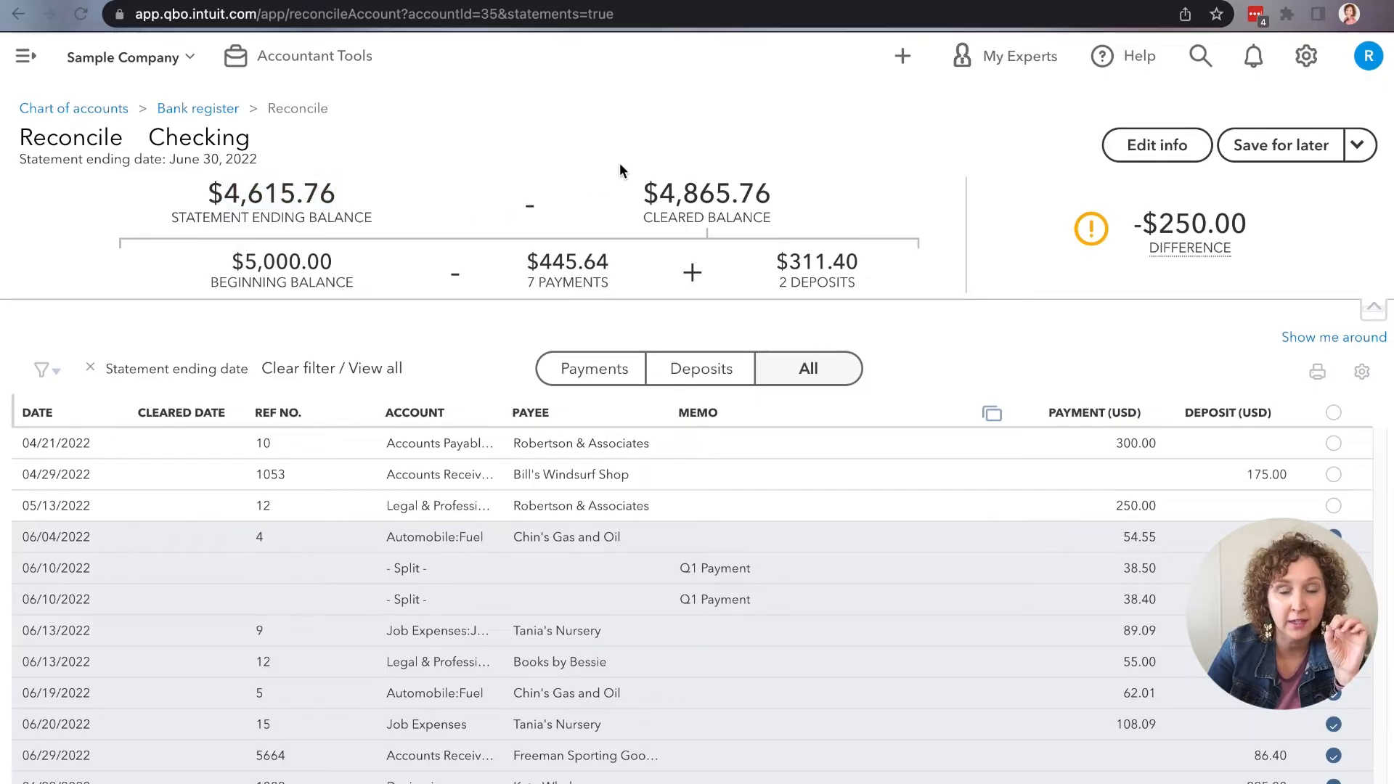
Step: Check the ending balance and ending date in the statement information, and mark the 05/13/2022 payment of 250.00 as cleared again
click(1159, 147)
drag(1095, 161, 1173, 162)
drag(1293, 160, 1166, 156)
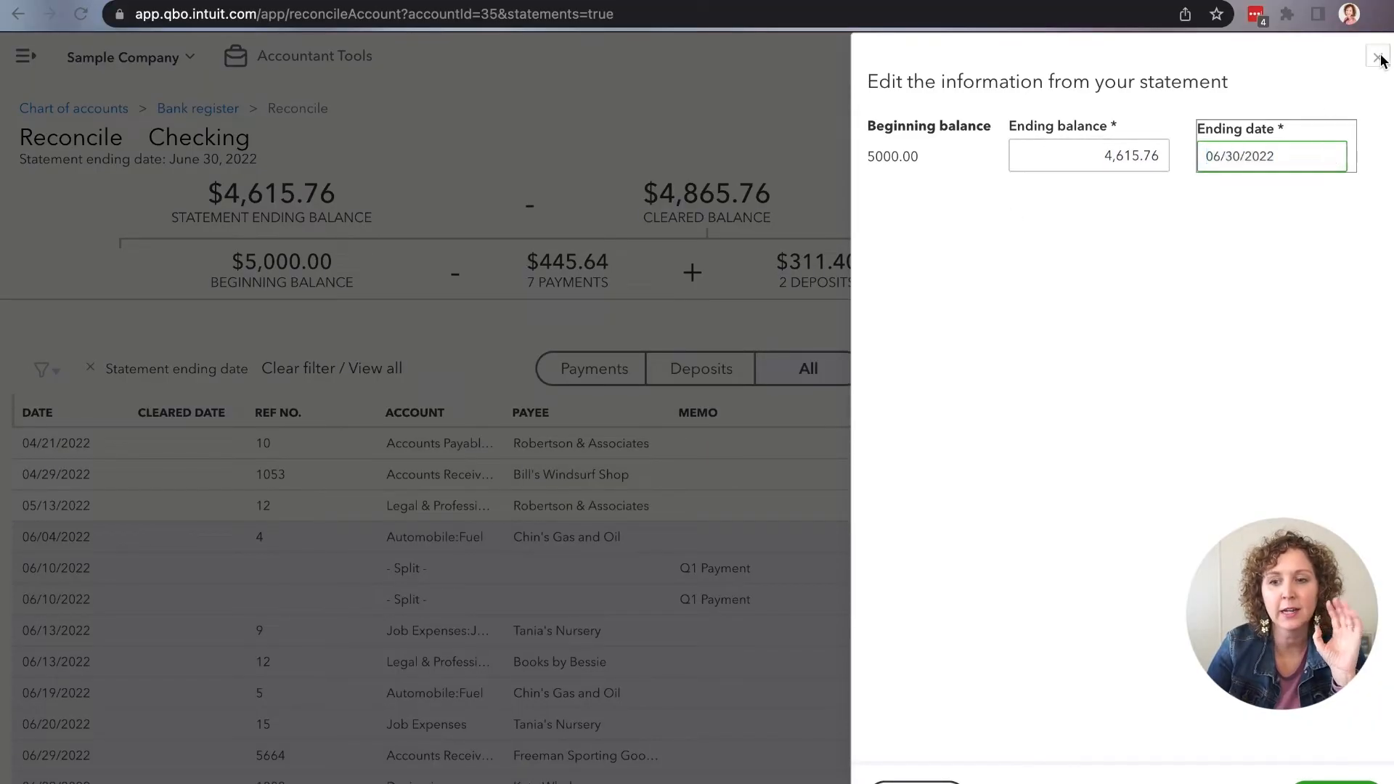
click(1378, 56)
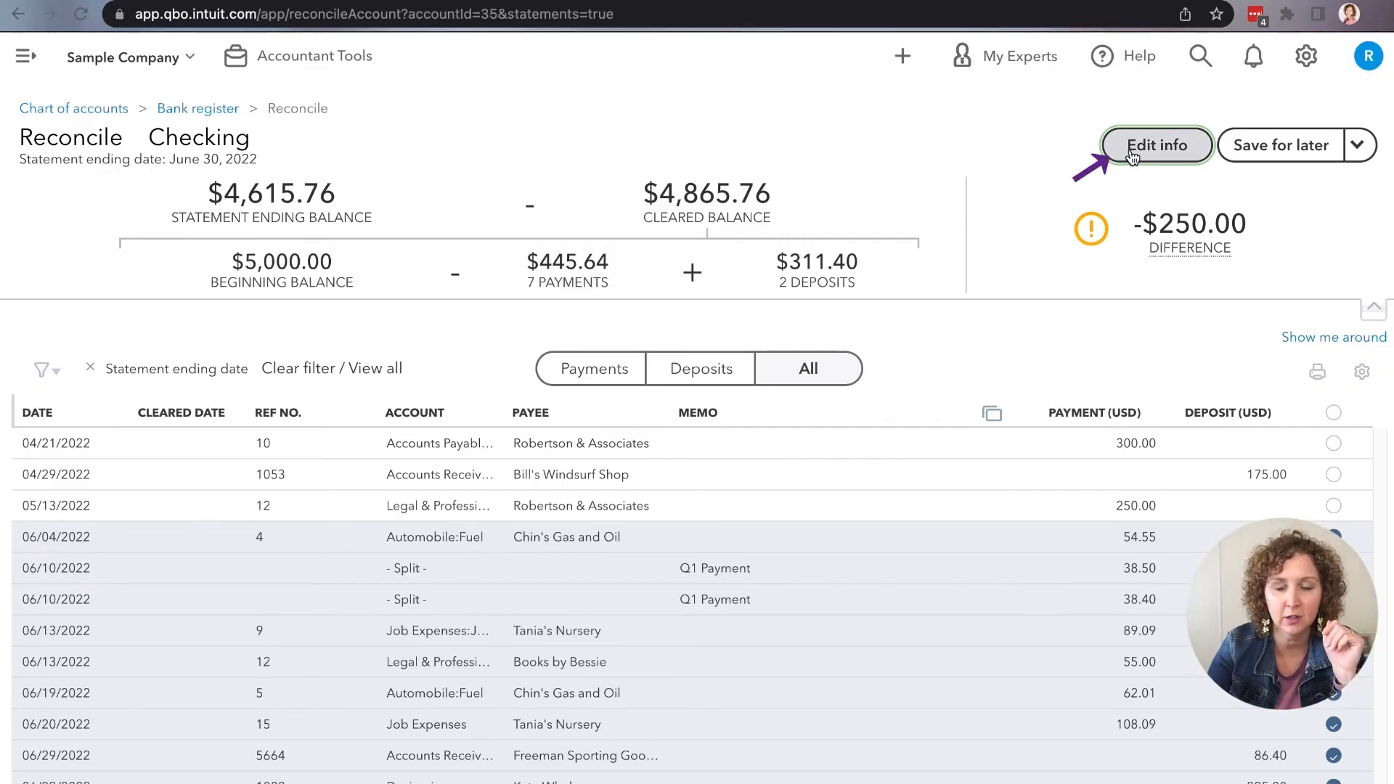
click(1335, 506)
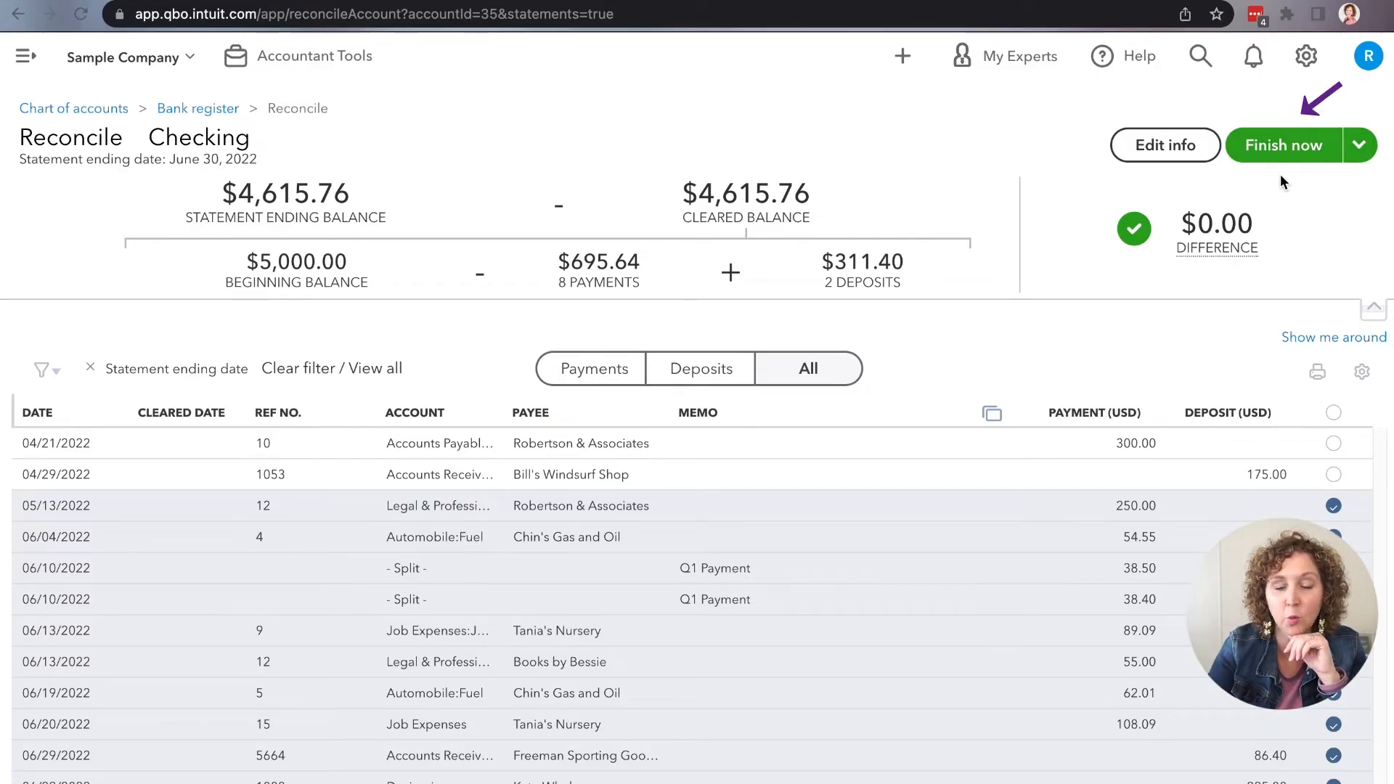
Step: Remove and reapply the cleared mark on the 05/13/2022 payment of 250.00 to compare the payments total and the difference
mouse_move(1243, 248)
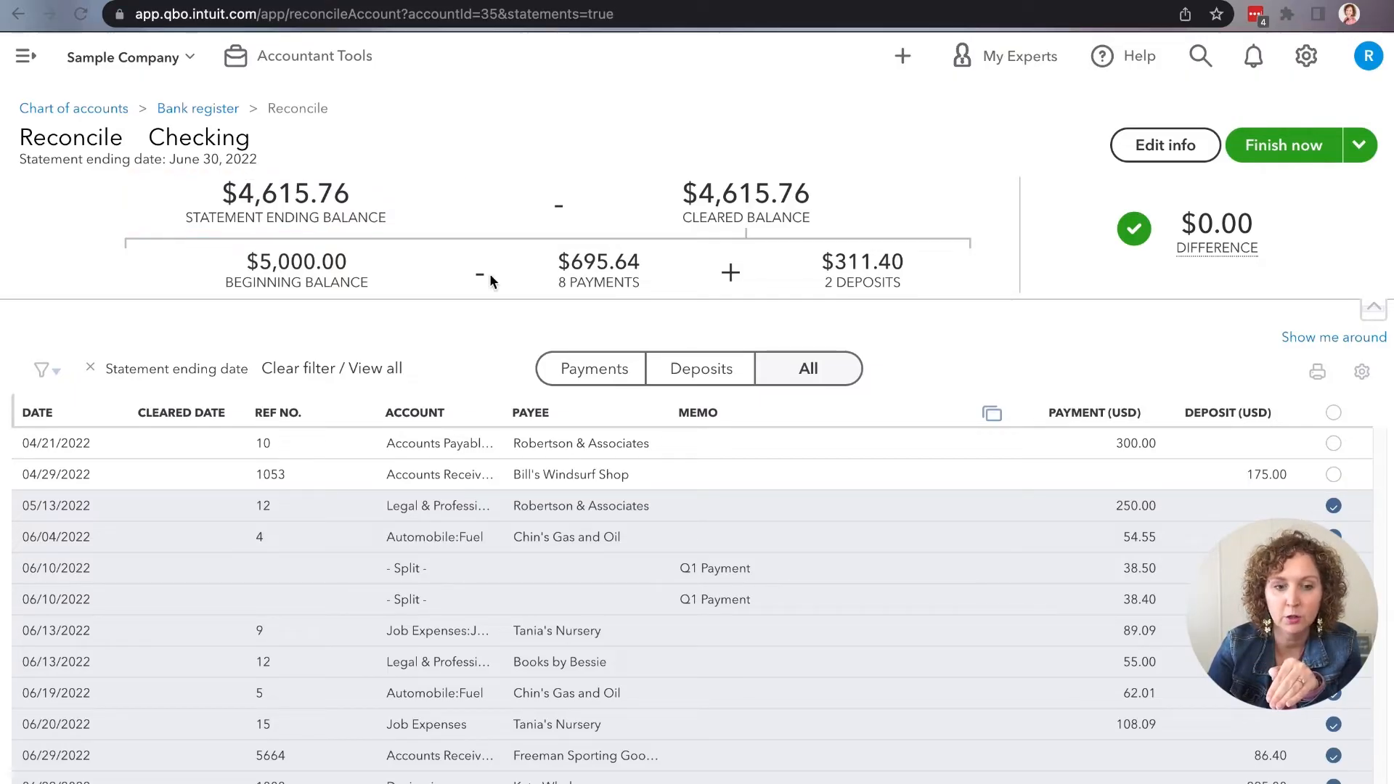
click(1334, 507)
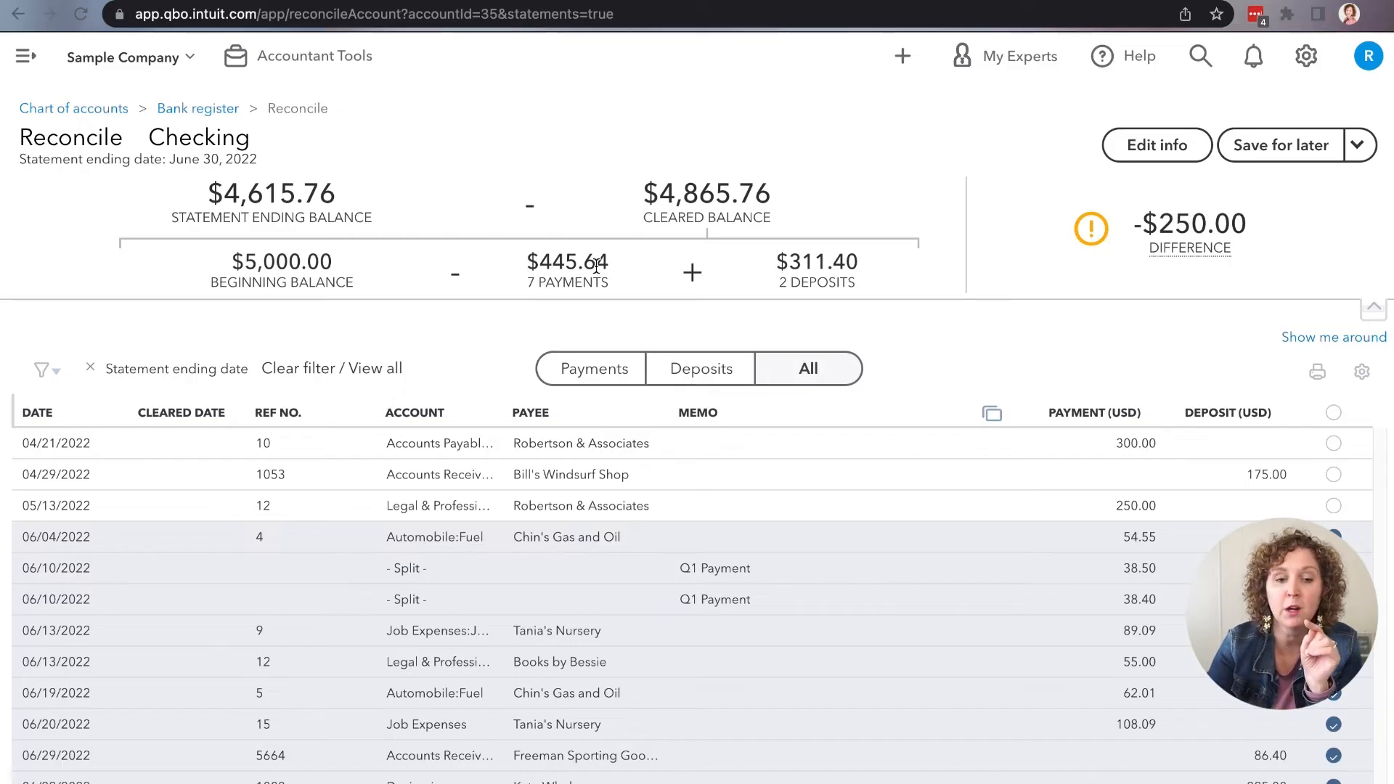
click(1335, 508)
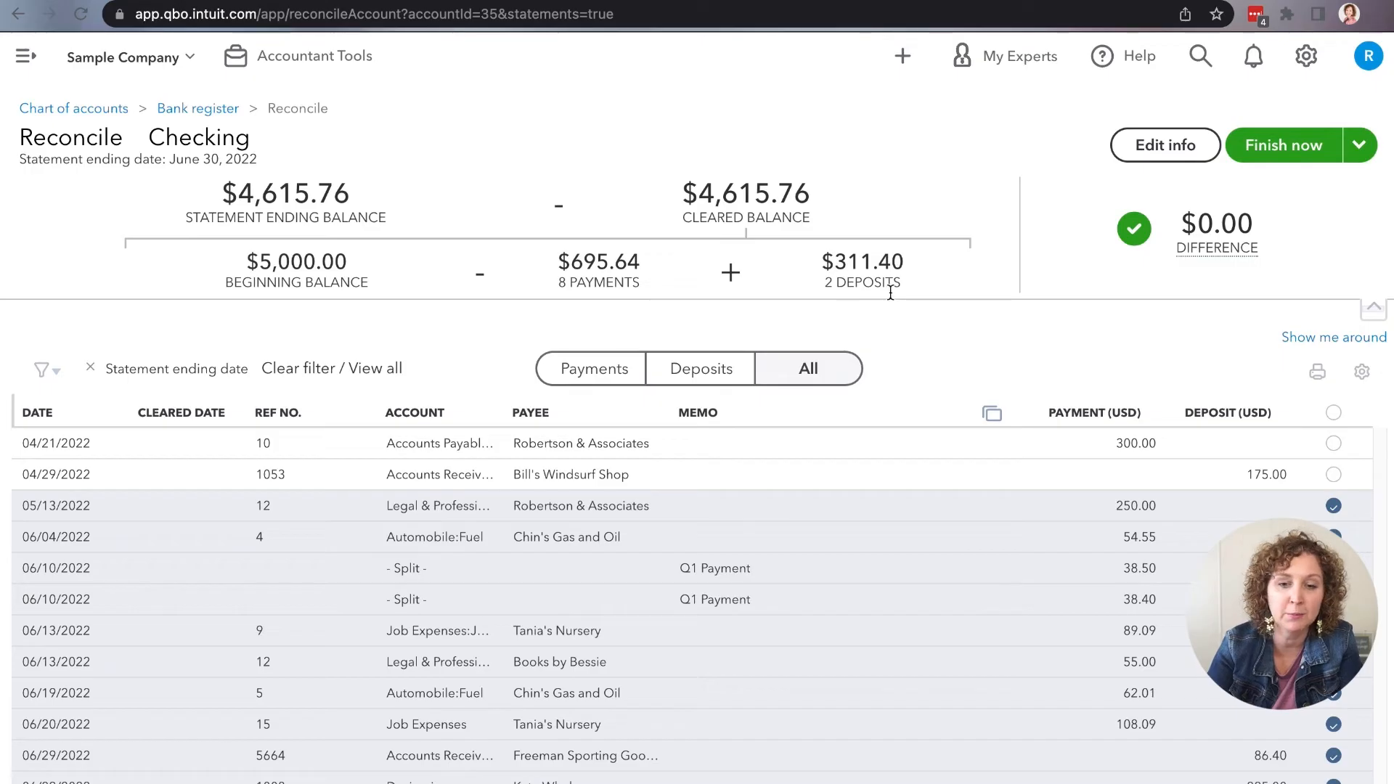
mouse_move(1240, 248)
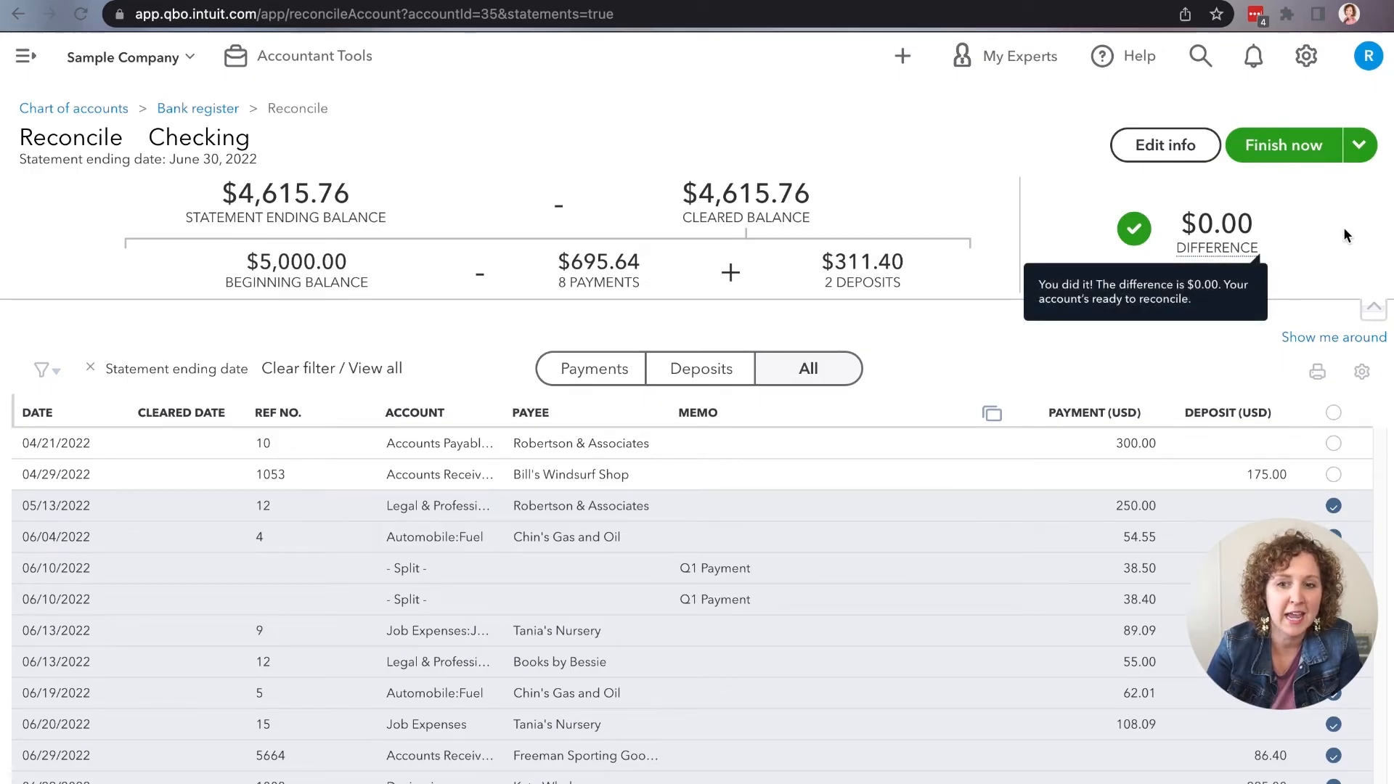
Step: Save the Checking reconciliation for later instead of finishing it
click(1363, 156)
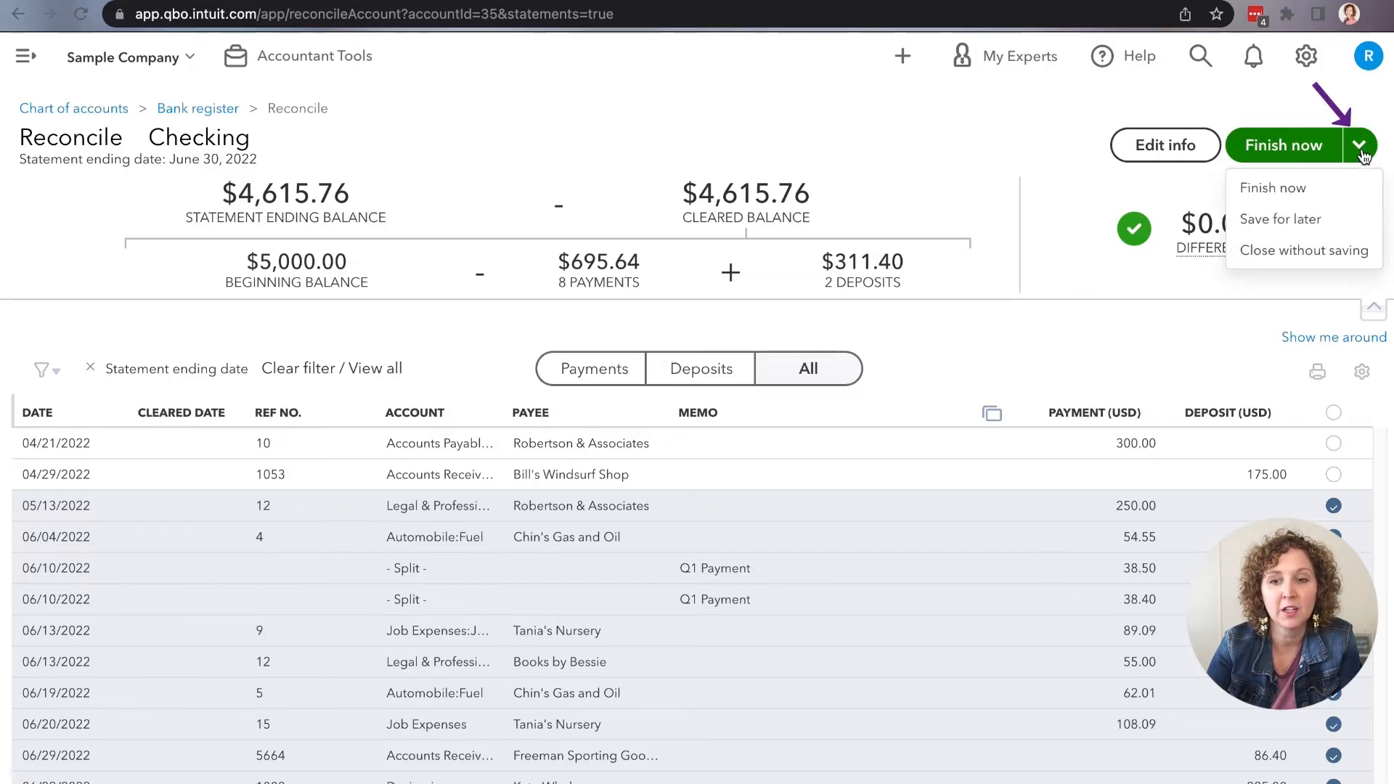
click(1318, 235)
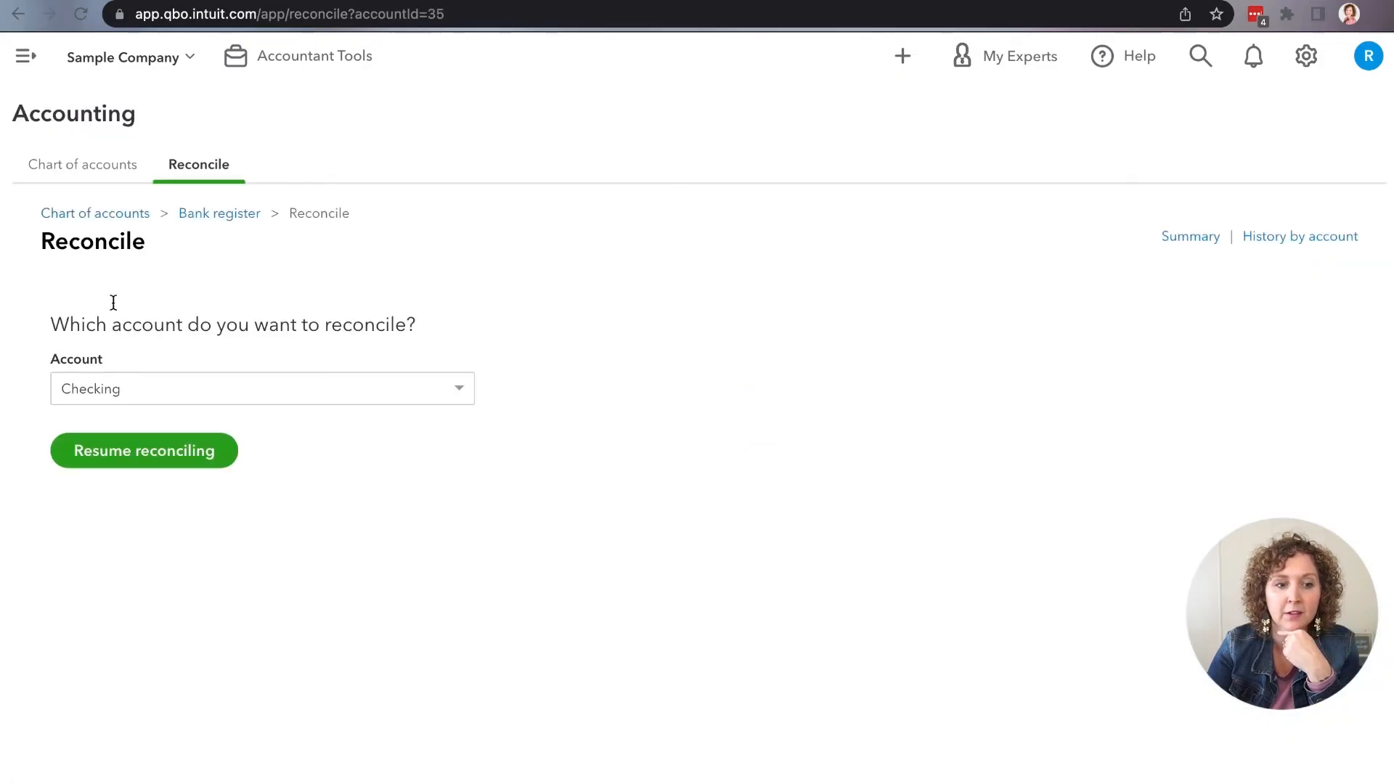
Step: Show the navigation menu, visit the Banking page, and return to the Reconcile page under Accounting
click(26, 56)
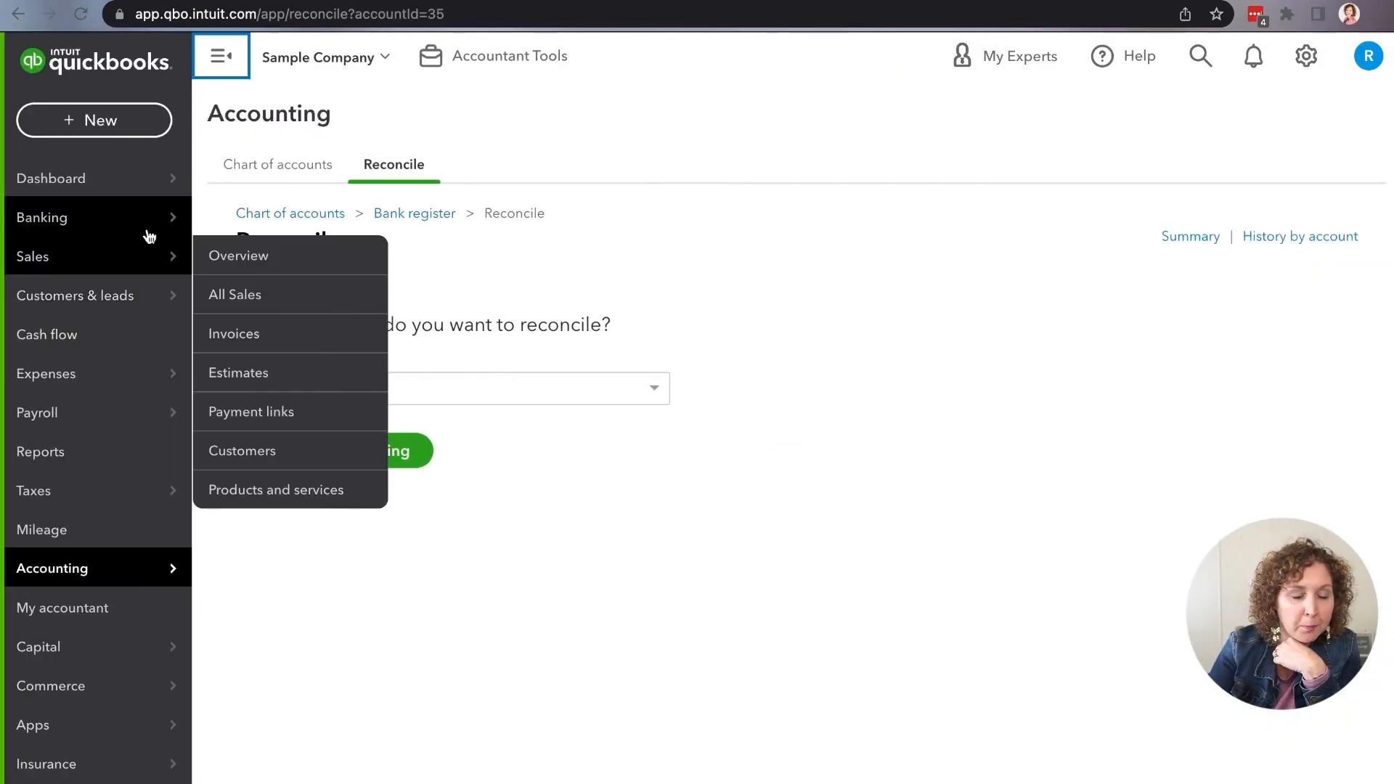
click(148, 231)
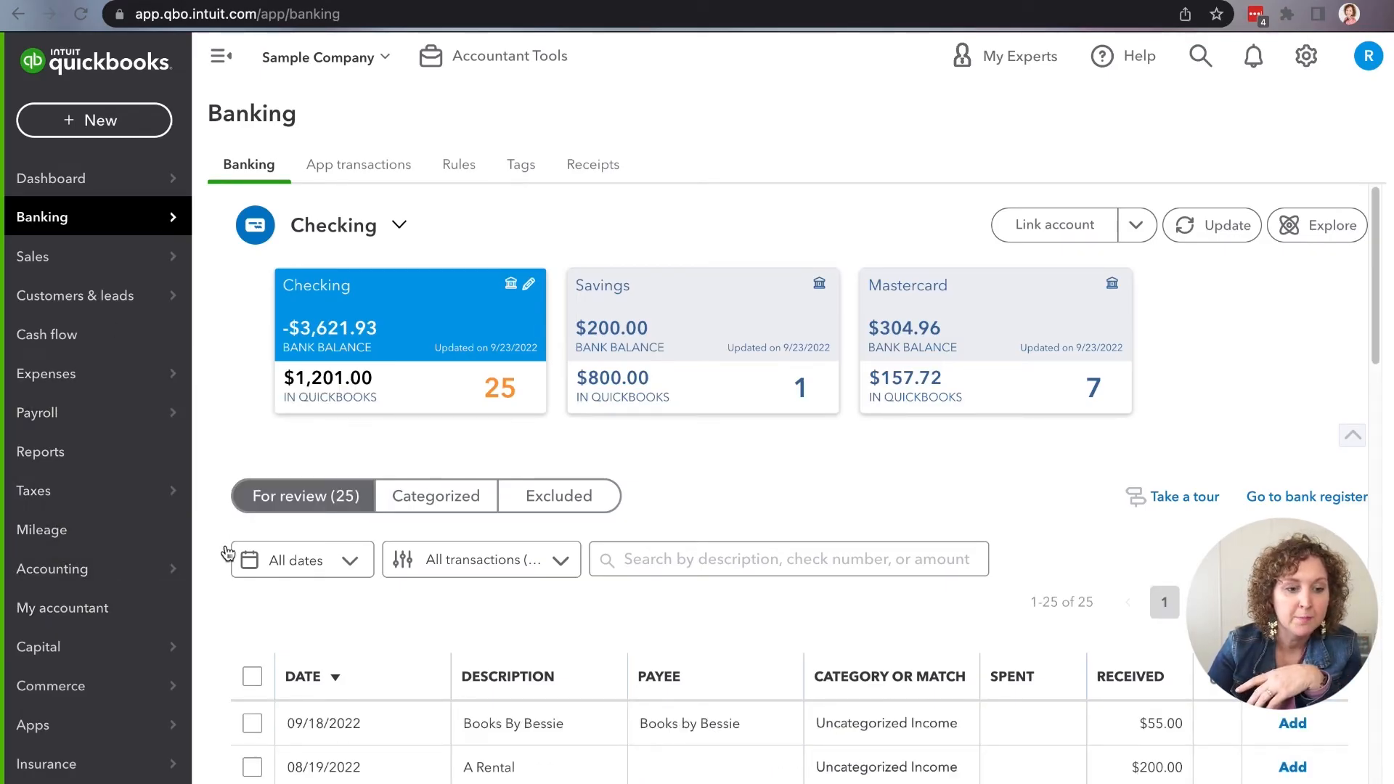
mouse_move(84, 567)
click(218, 606)
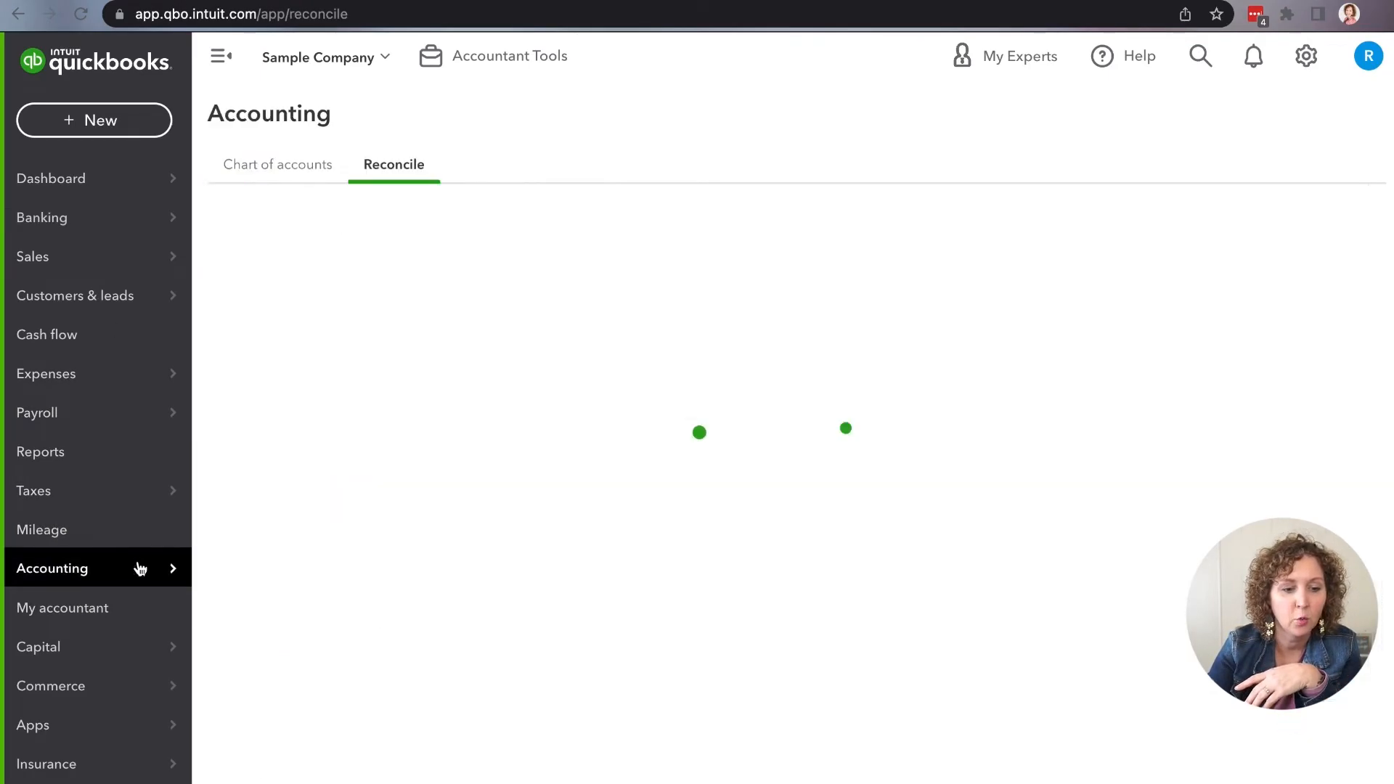
mouse_move(176, 582)
click(216, 604)
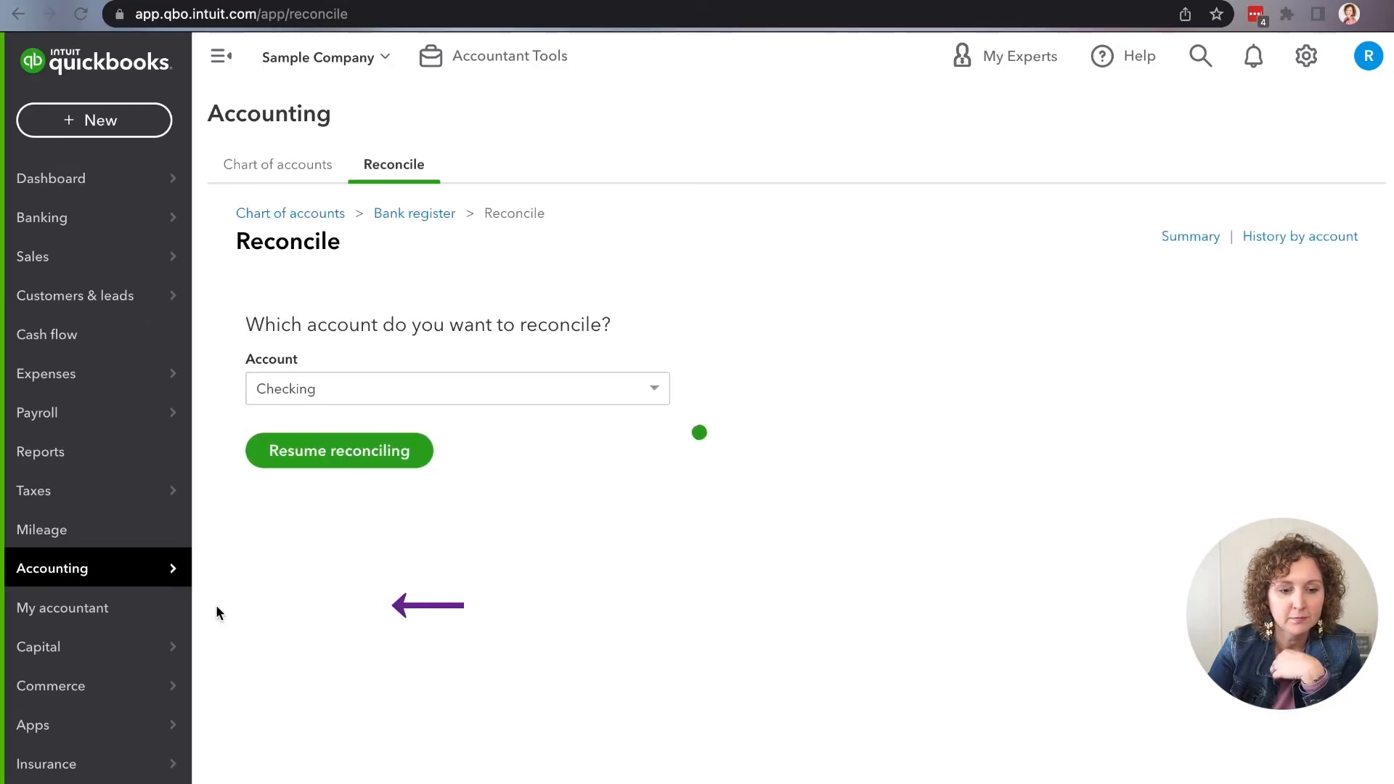
Step: Resume reconciling the Checking account and dismiss both tips
click(339, 457)
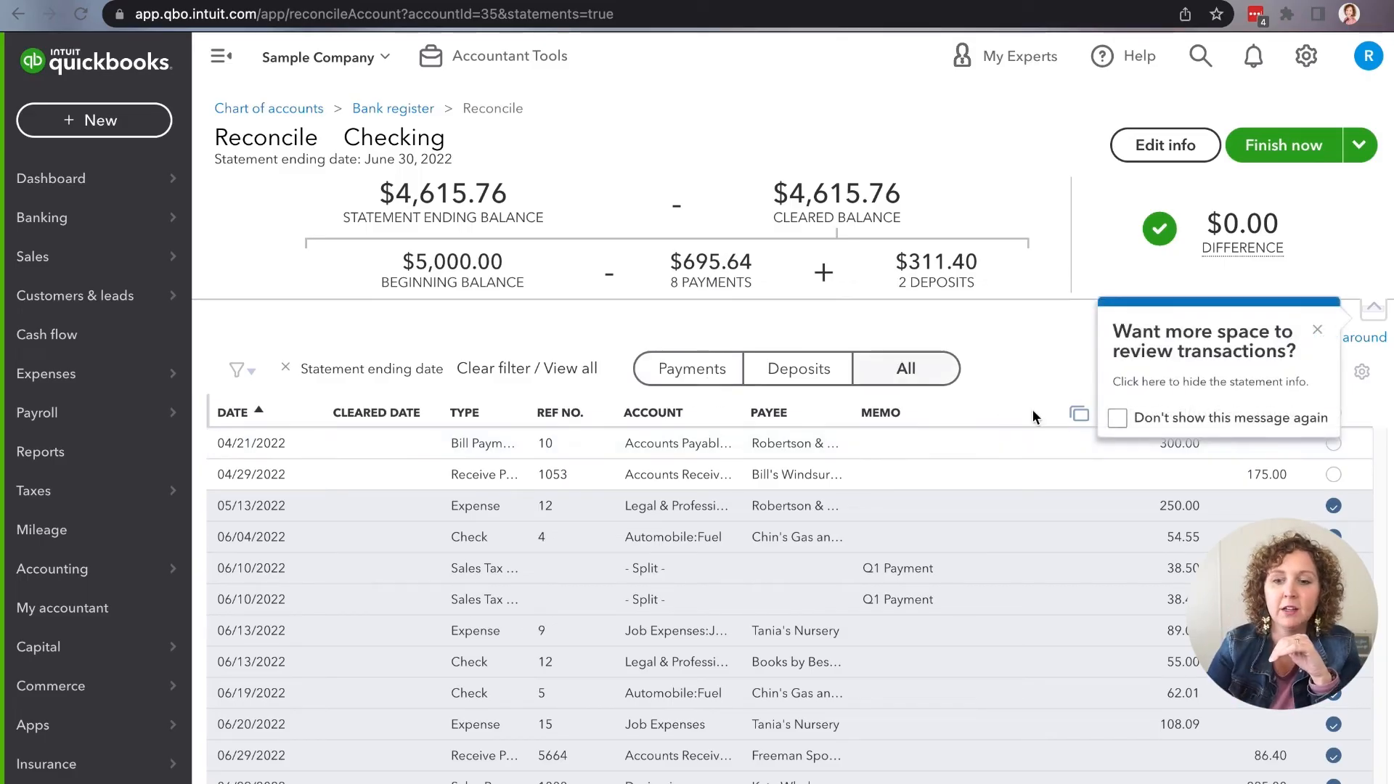
click(1318, 331)
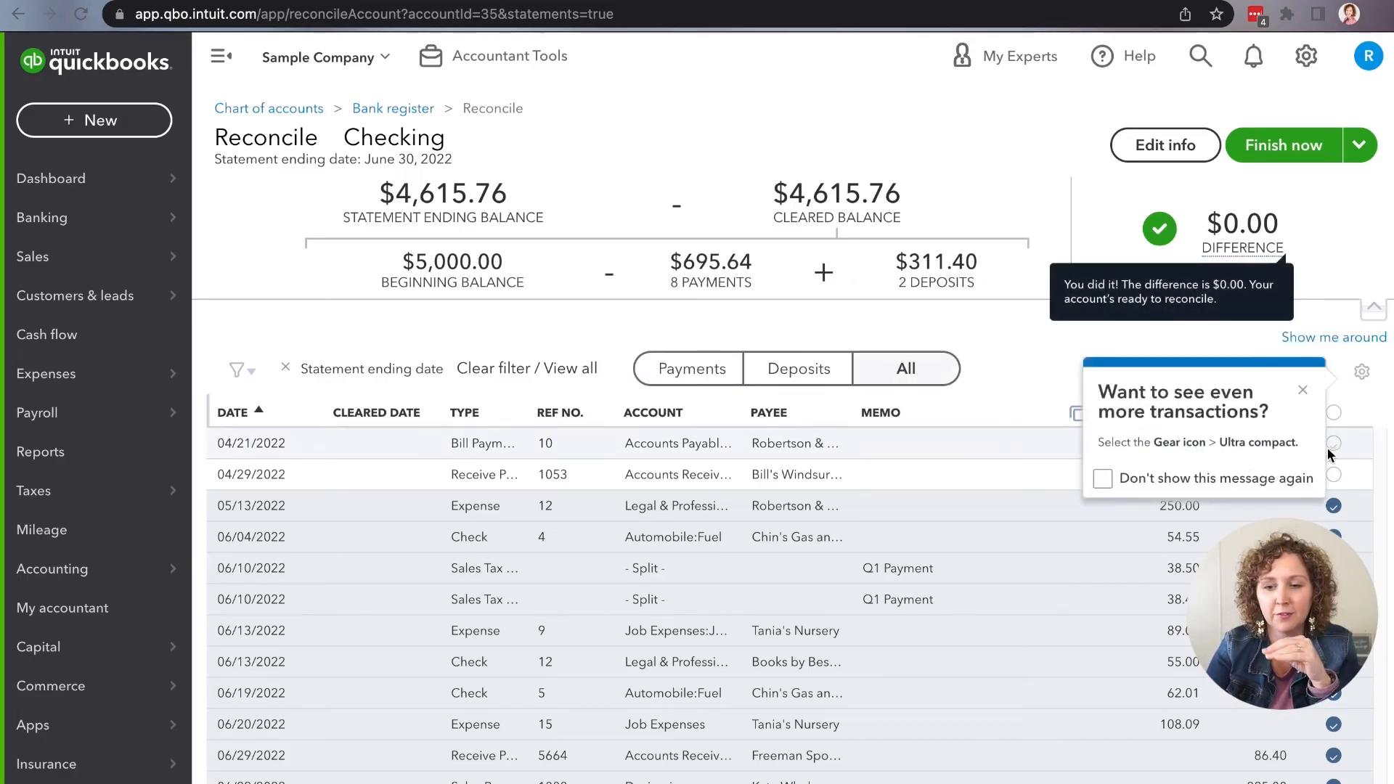
click(1302, 393)
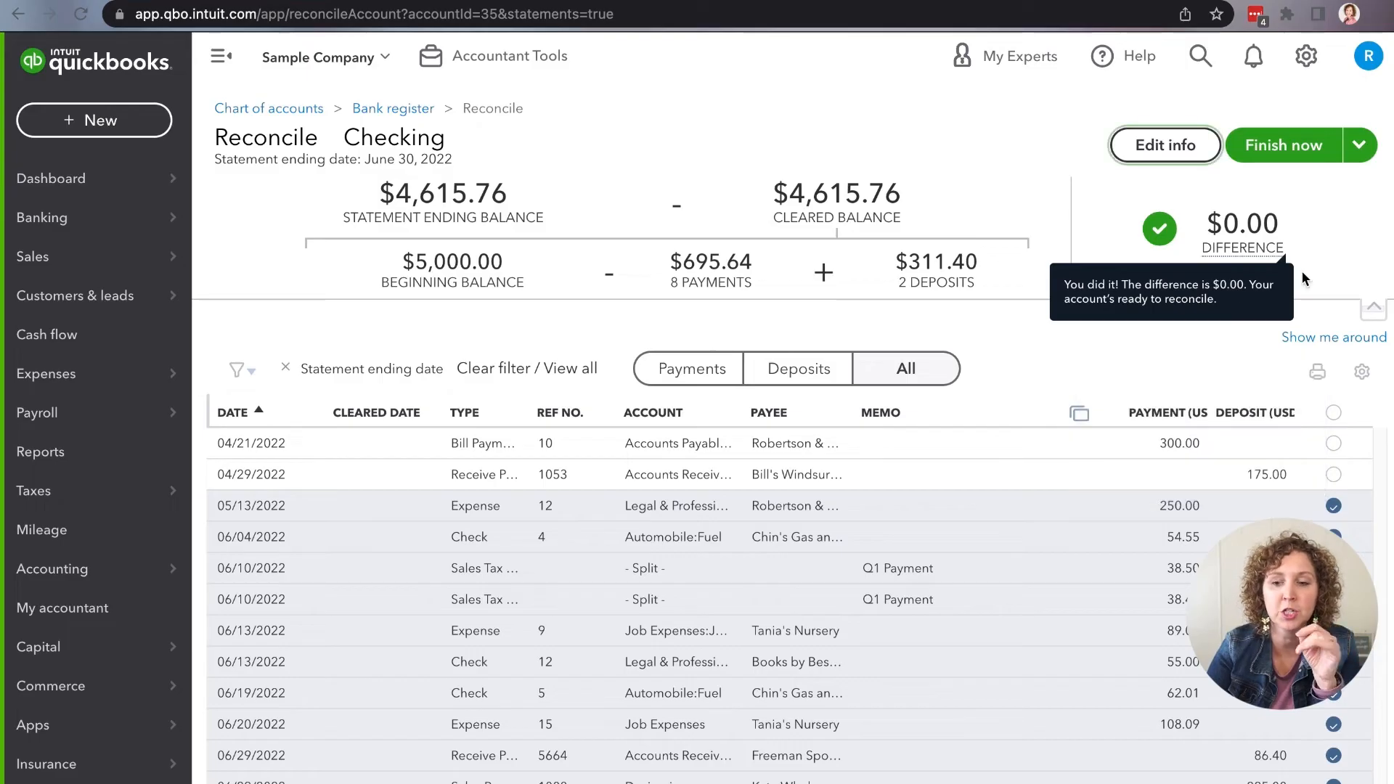
Step: Finish the Checking reconciliation and open its reconciliation report
click(1301, 157)
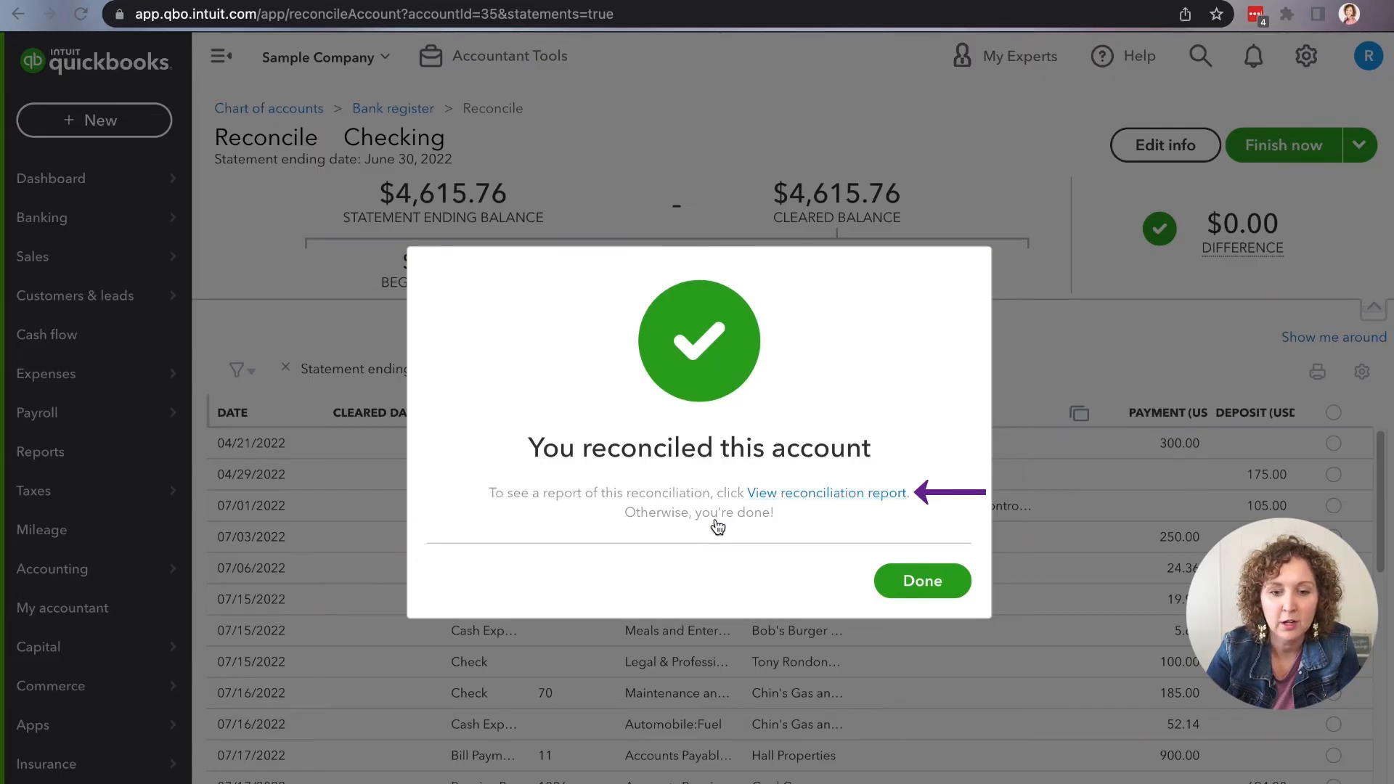
click(880, 495)
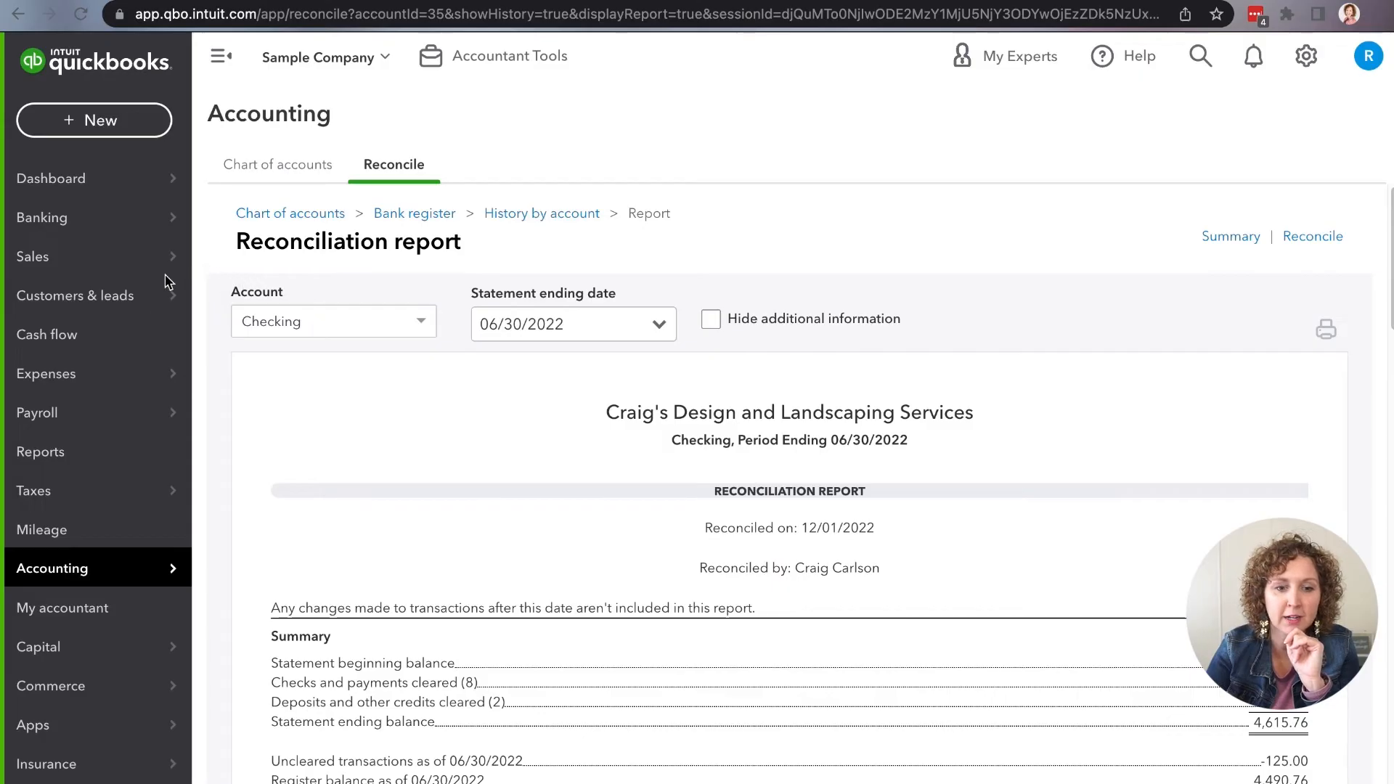
Step: Check the report's available statement ending dates and toggle Hide additional information on and back off
click(640, 332)
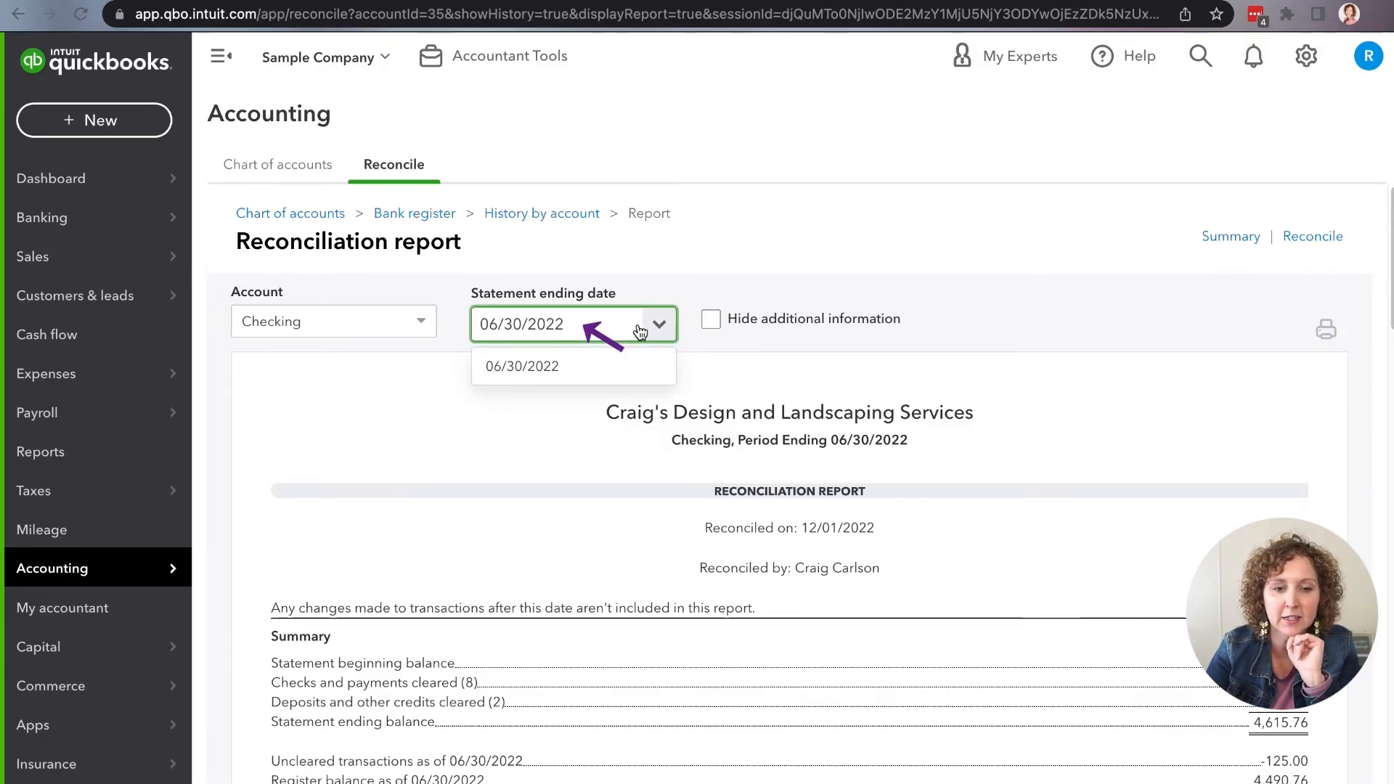
click(641, 330)
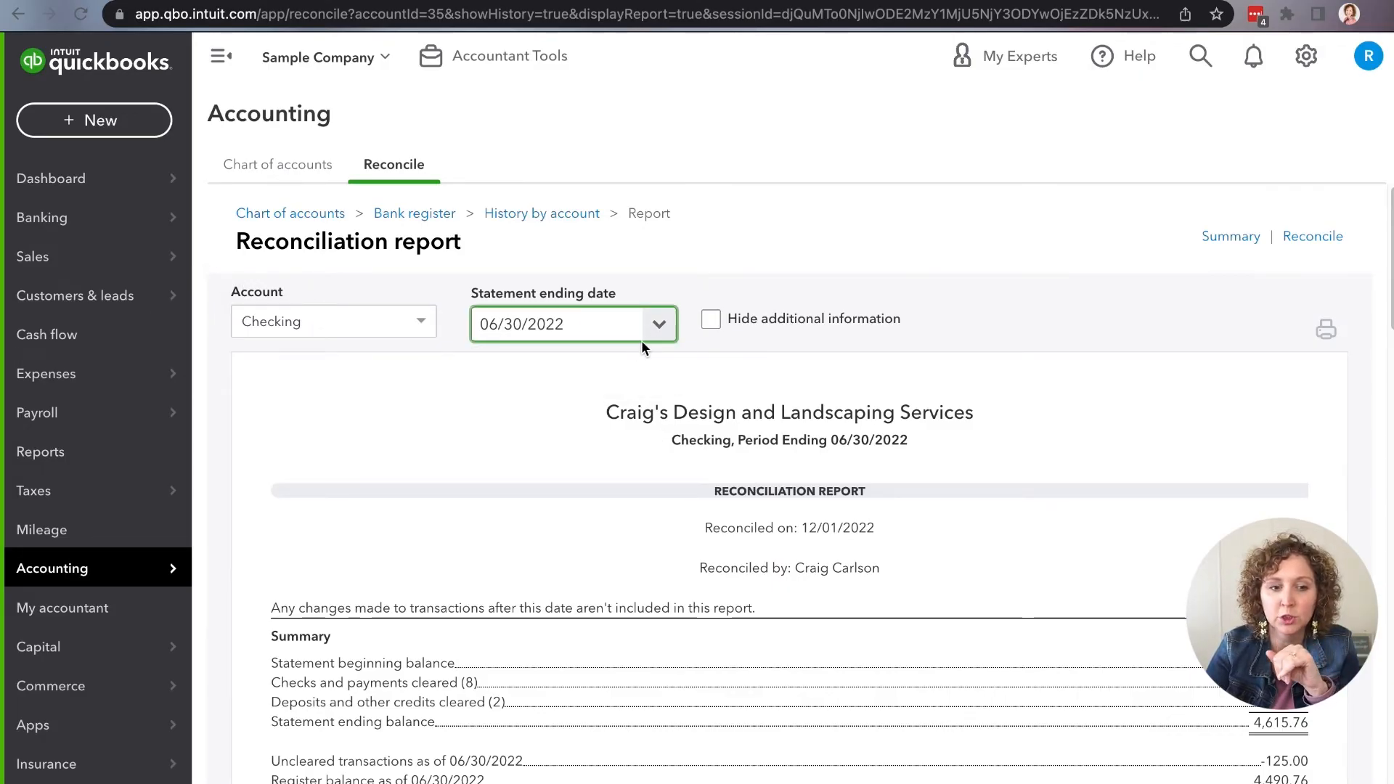
click(719, 329)
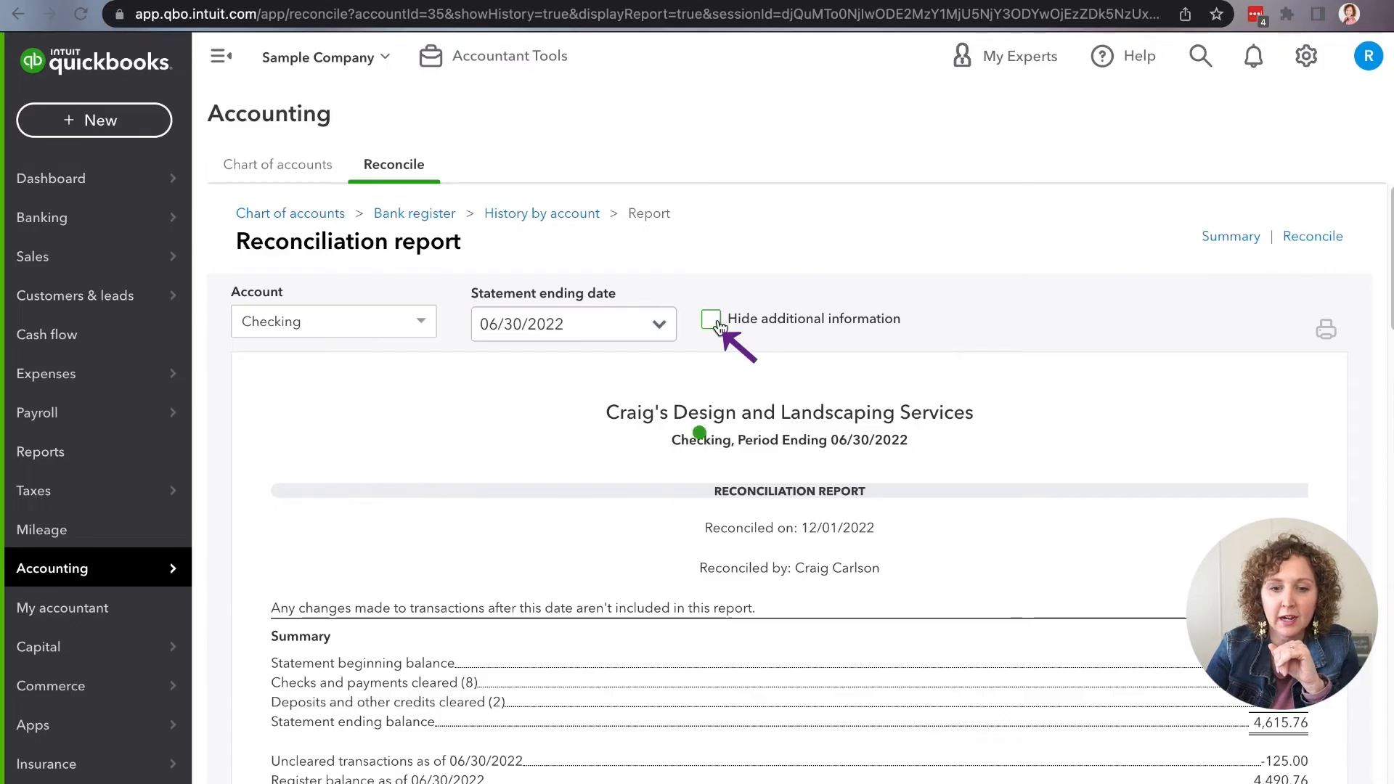
click(718, 329)
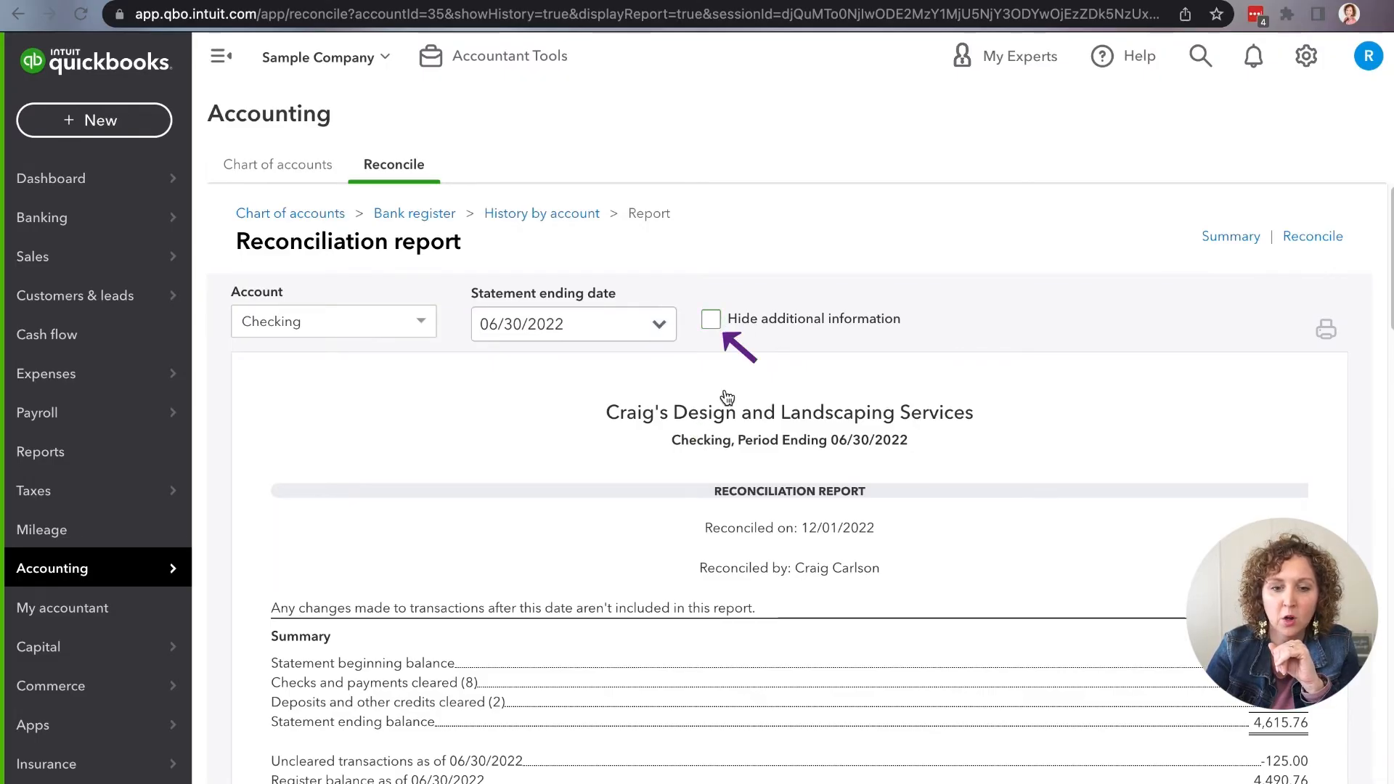
Step: Review the reconciliation report's summary, cleared checks and payments, cleared deposits, and additional information
scroll(724, 392, down, 5)
scroll(725, 395, up, 3)
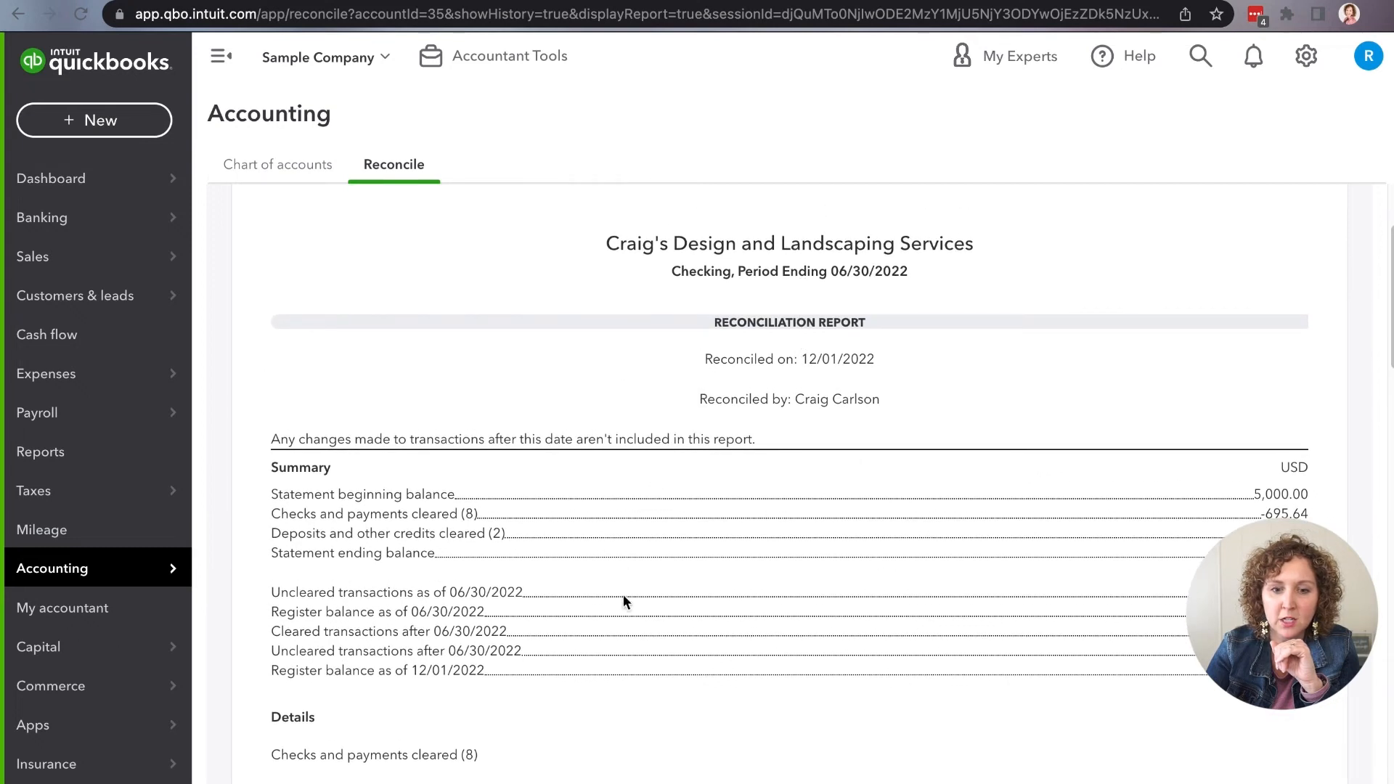
scroll(1017, 494, down, 2)
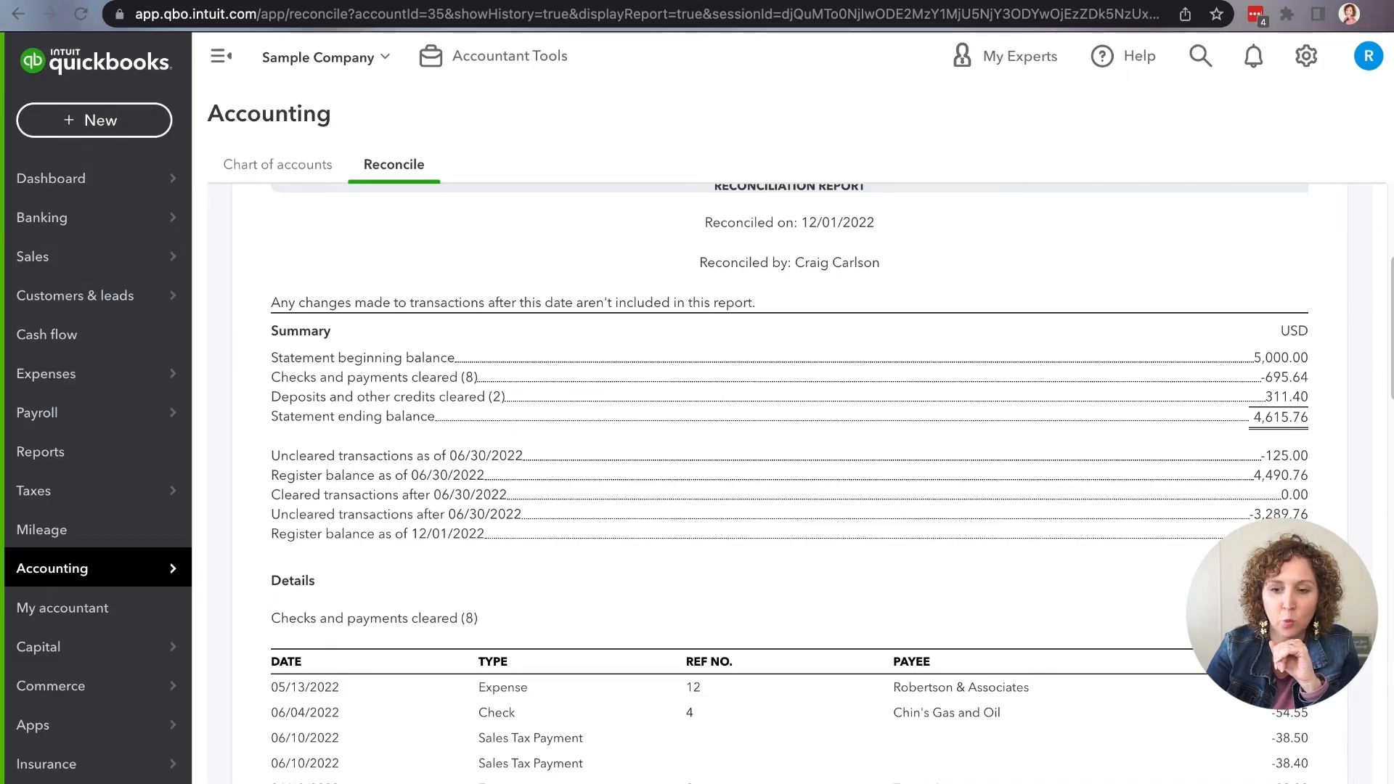
scroll(789, 435, down, 1)
scroll(697, 421, down, 4)
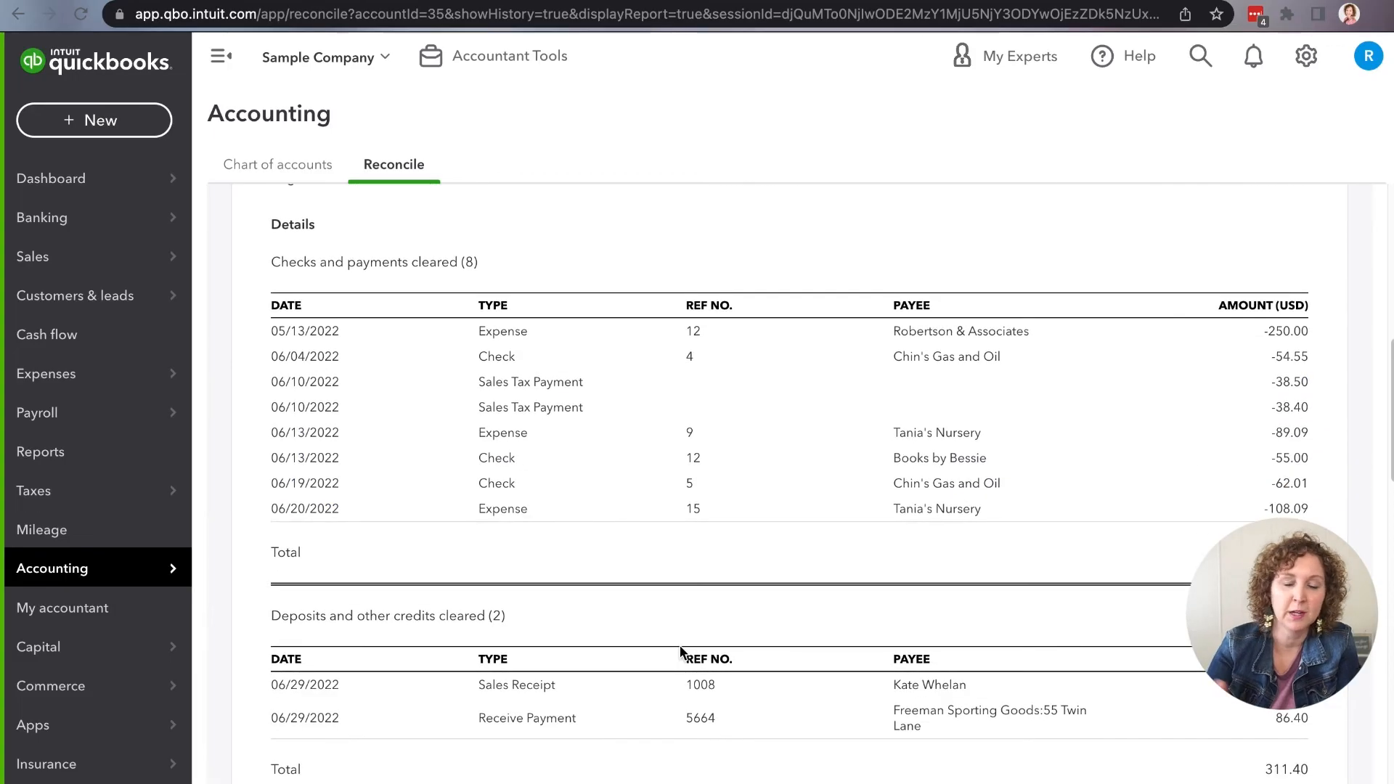
scroll(680, 647, down, 3)
scroll(679, 644, down, 15)
Step: Hide the report's additional information and review the shortened report
scroll(682, 654, up, 20)
click(716, 324)
scroll(749, 563, down, 10)
scroll(748, 559, up, 5)
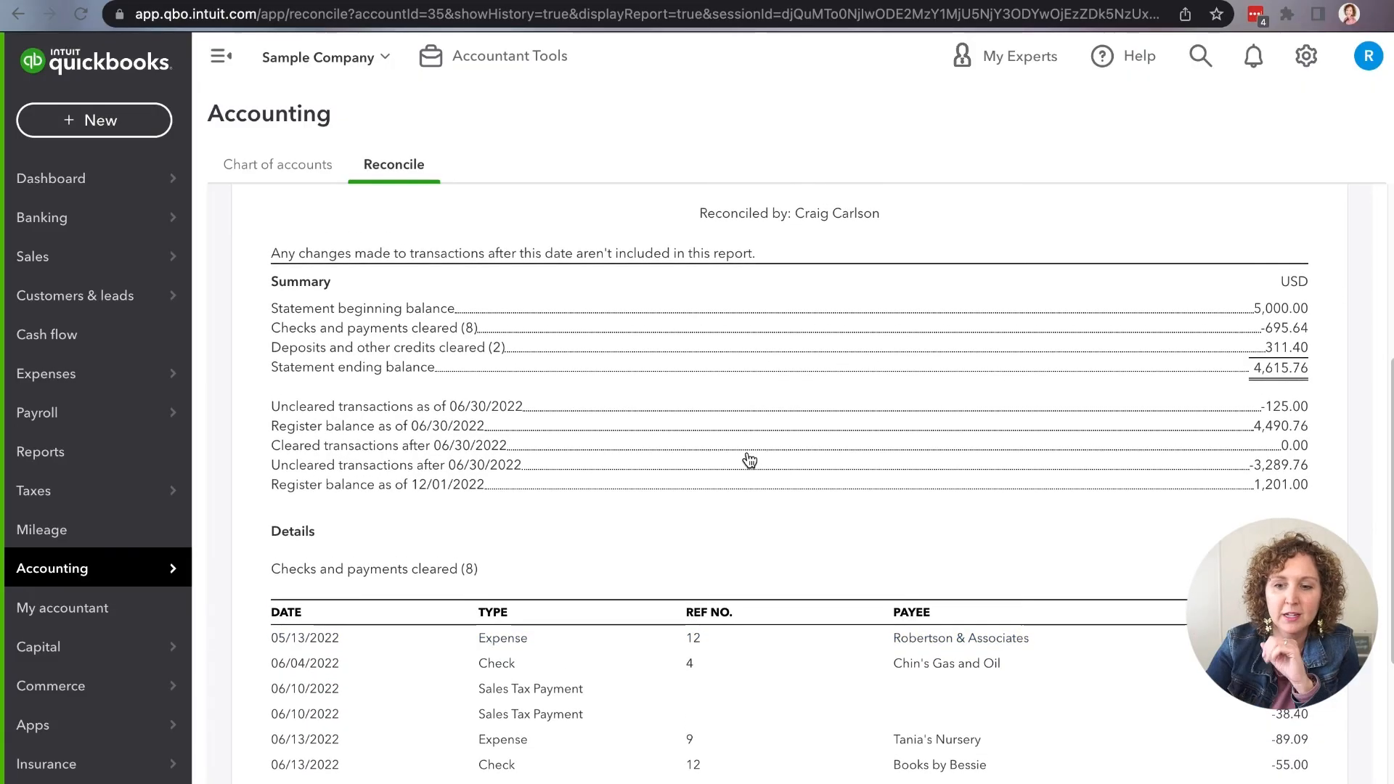
scroll(749, 459, up, 5)
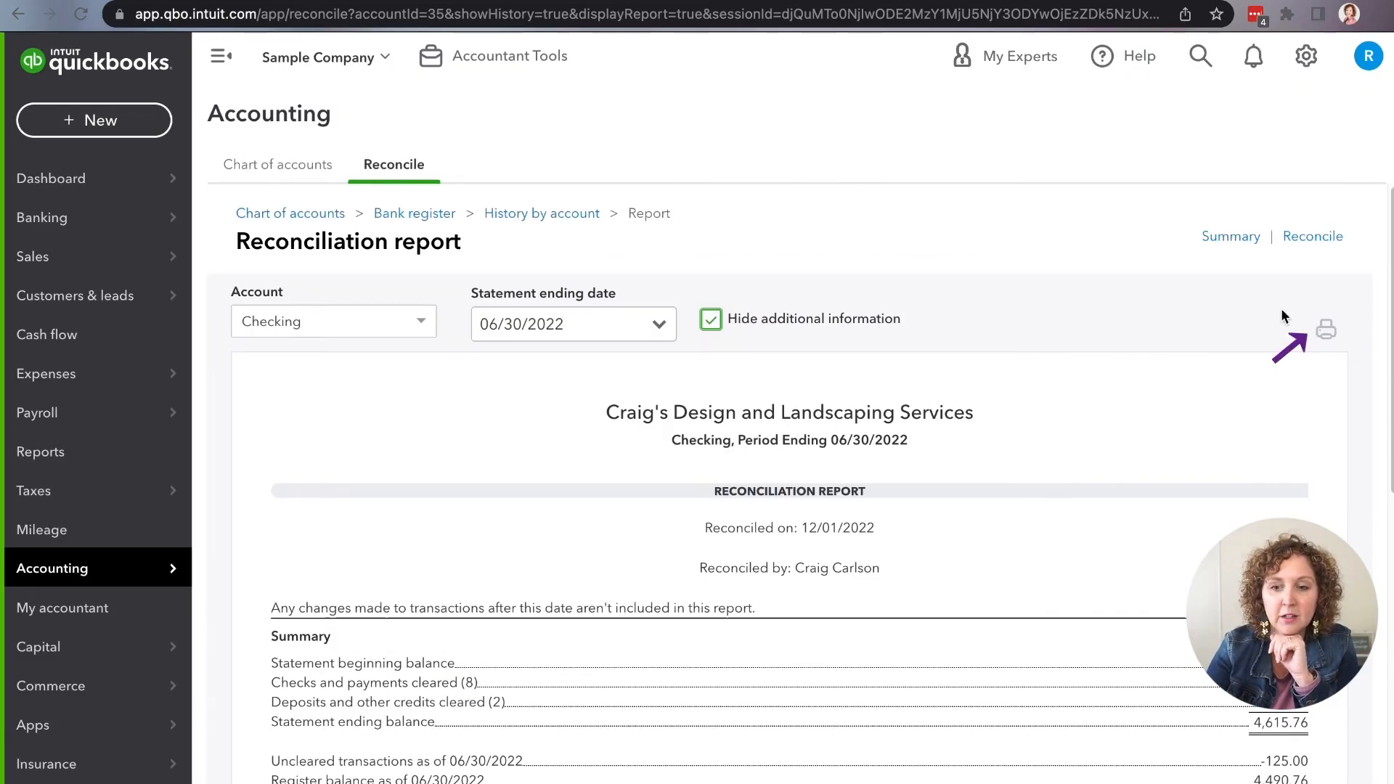
Step: Visit the reconciliation summary, and preview the 06/30/2022 Checking report's printout without printing it, closing the preview tab
click(1231, 237)
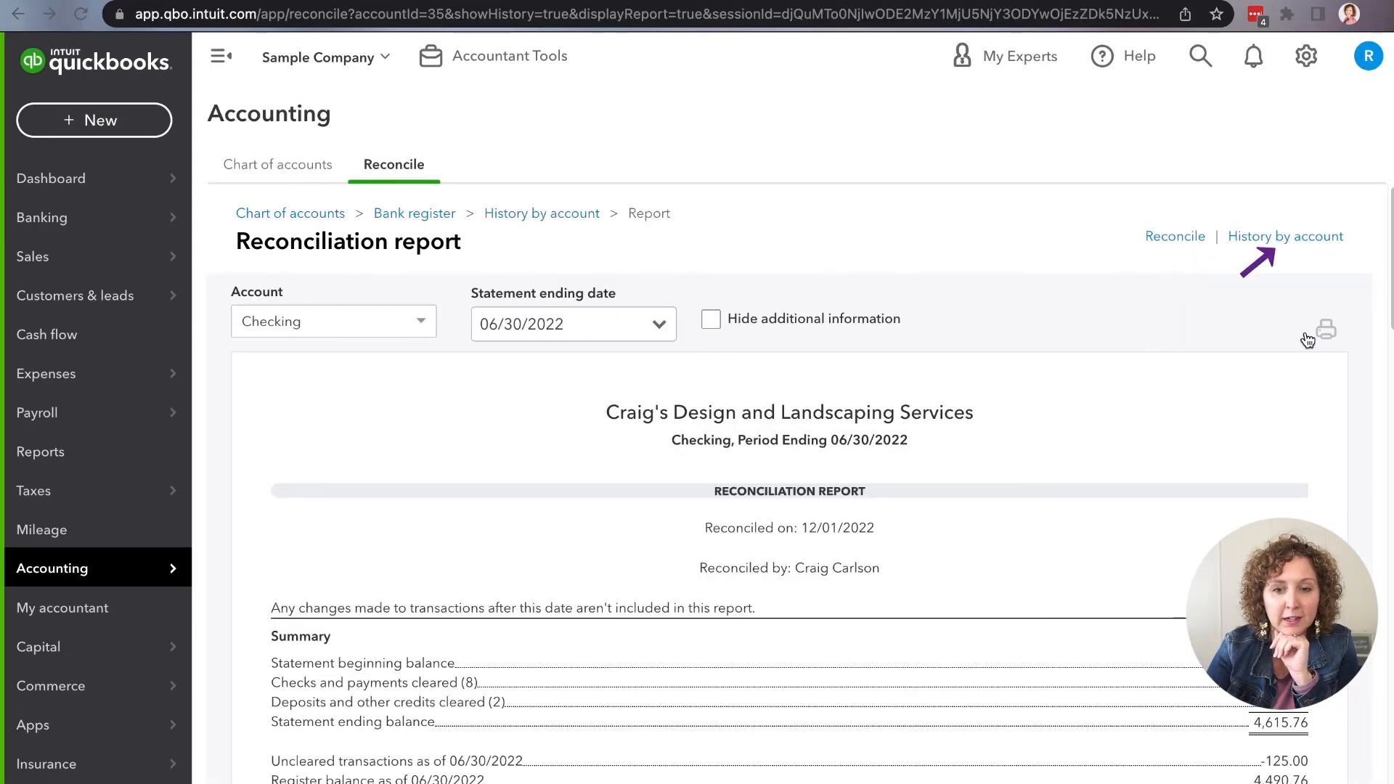
click(1326, 330)
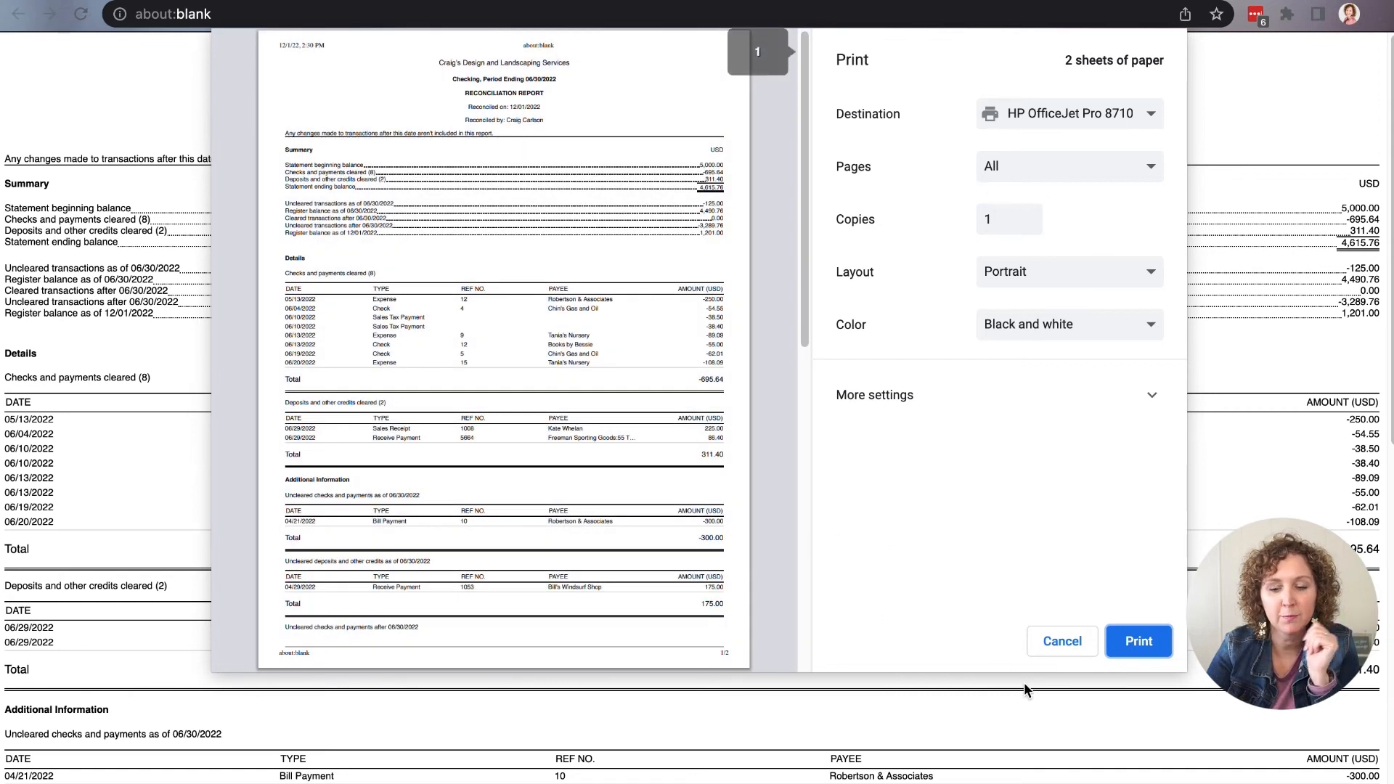
click(1061, 643)
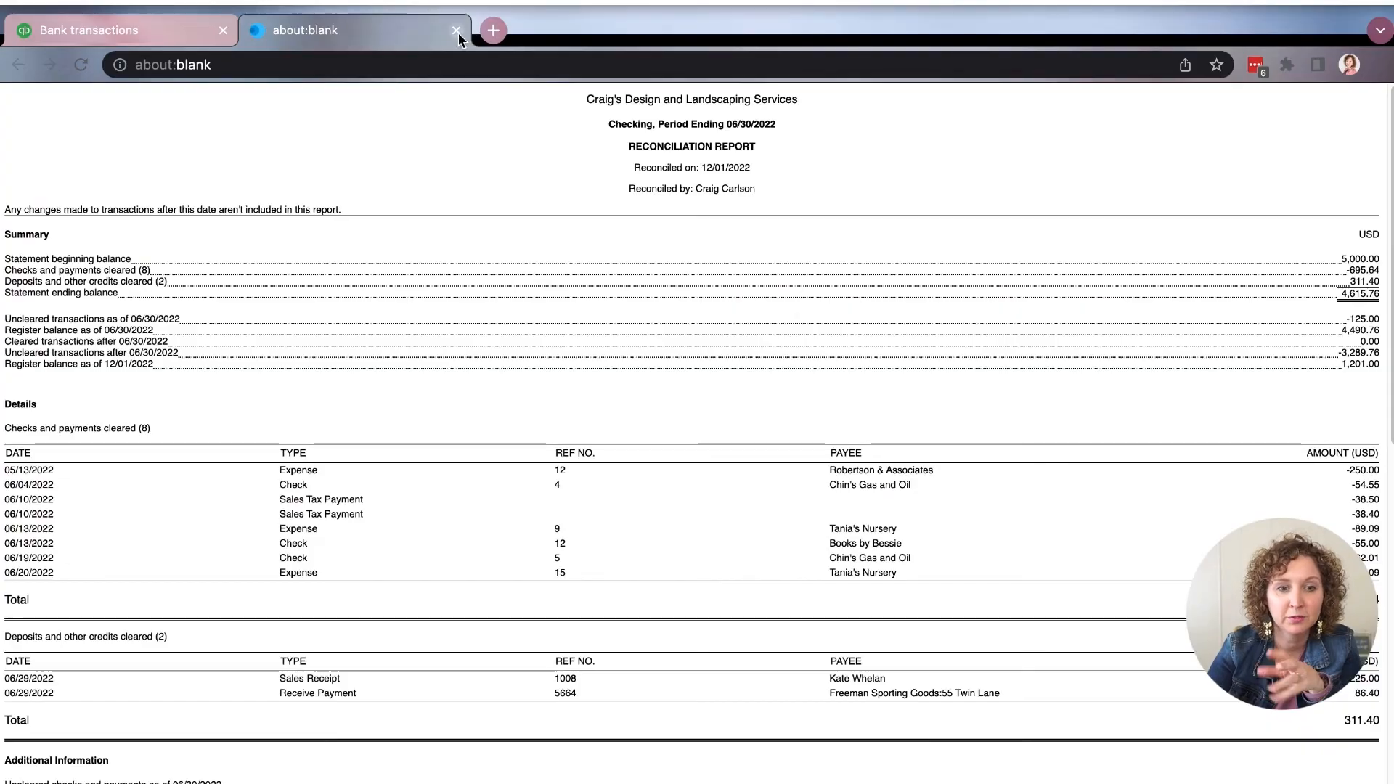
click(456, 31)
Step: Return to the Reconcile page by way of the Chart of accounts and check the Checking account's fields for the next statement
mouse_move(150, 575)
click(207, 594)
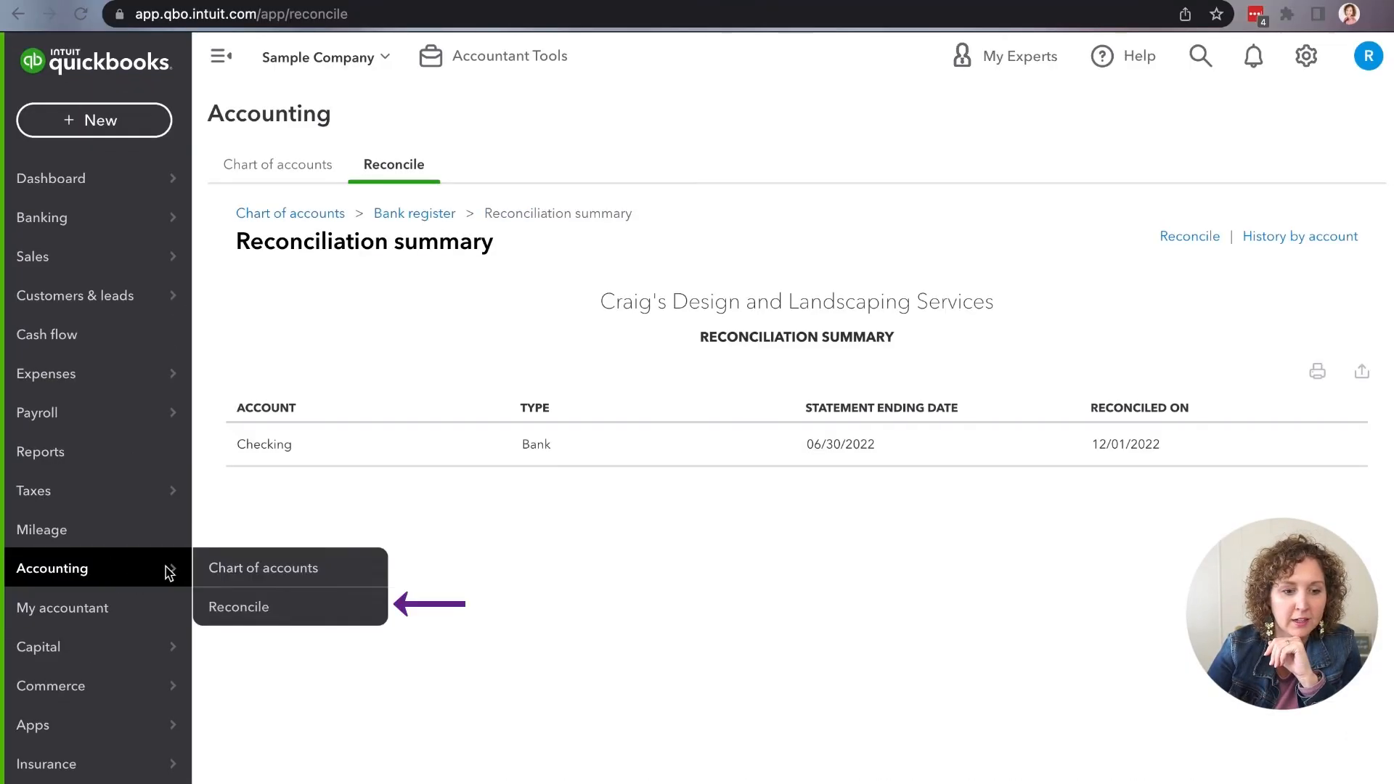
click(215, 606)
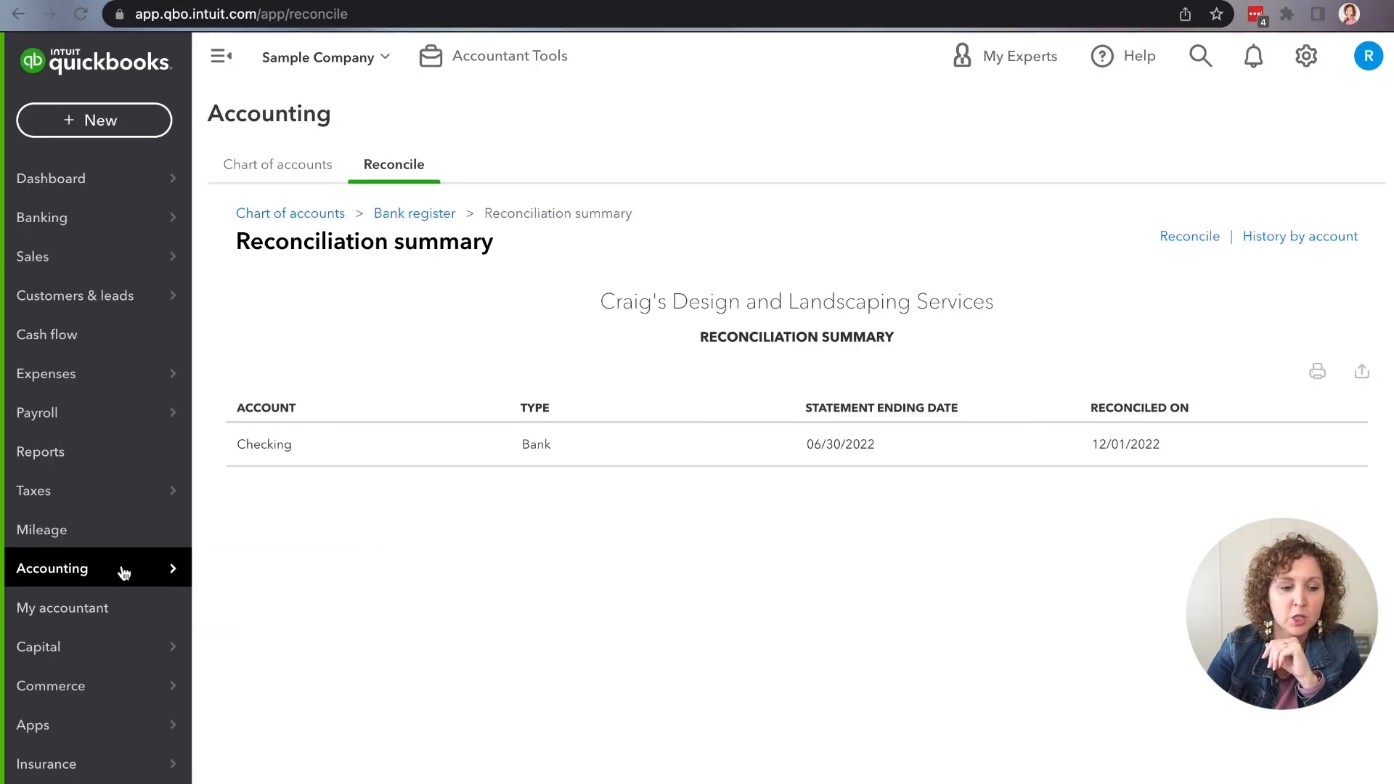
click(294, 176)
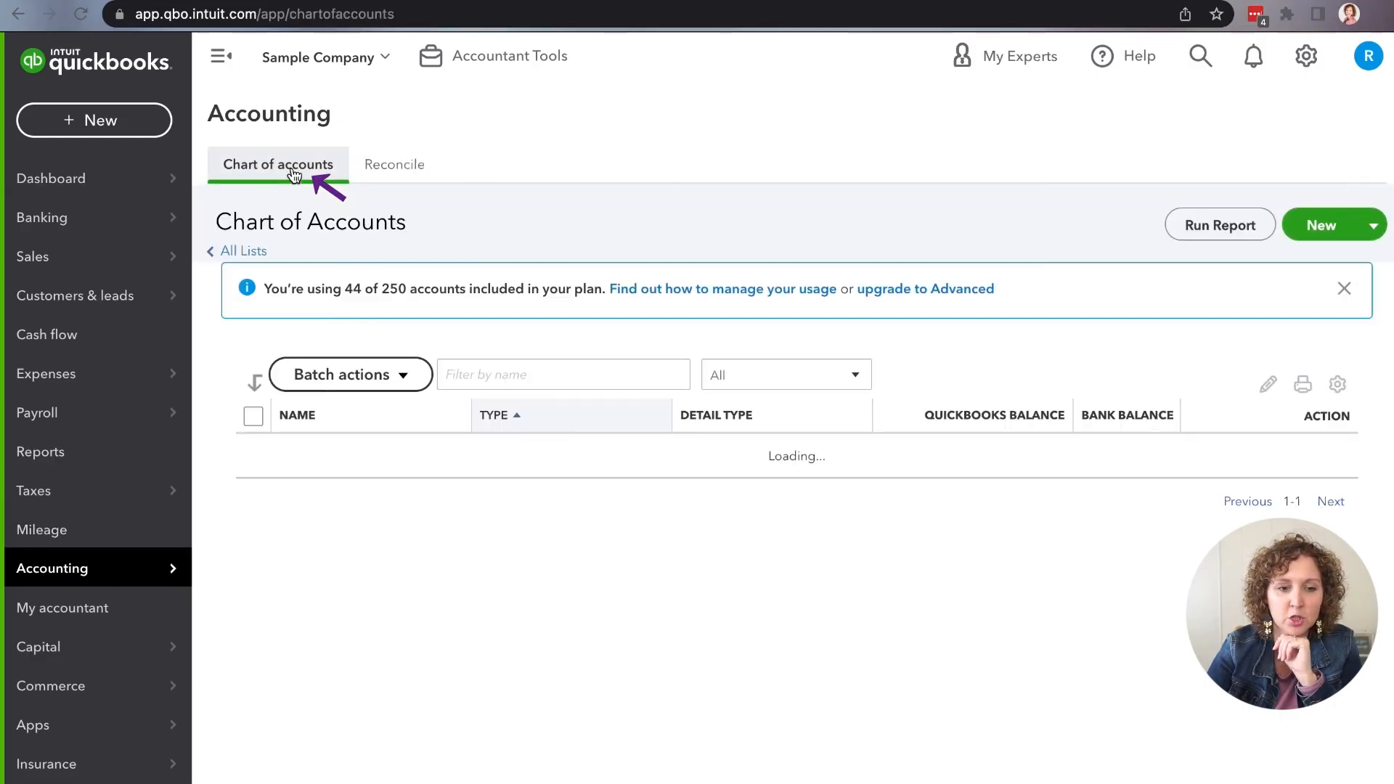
click(385, 166)
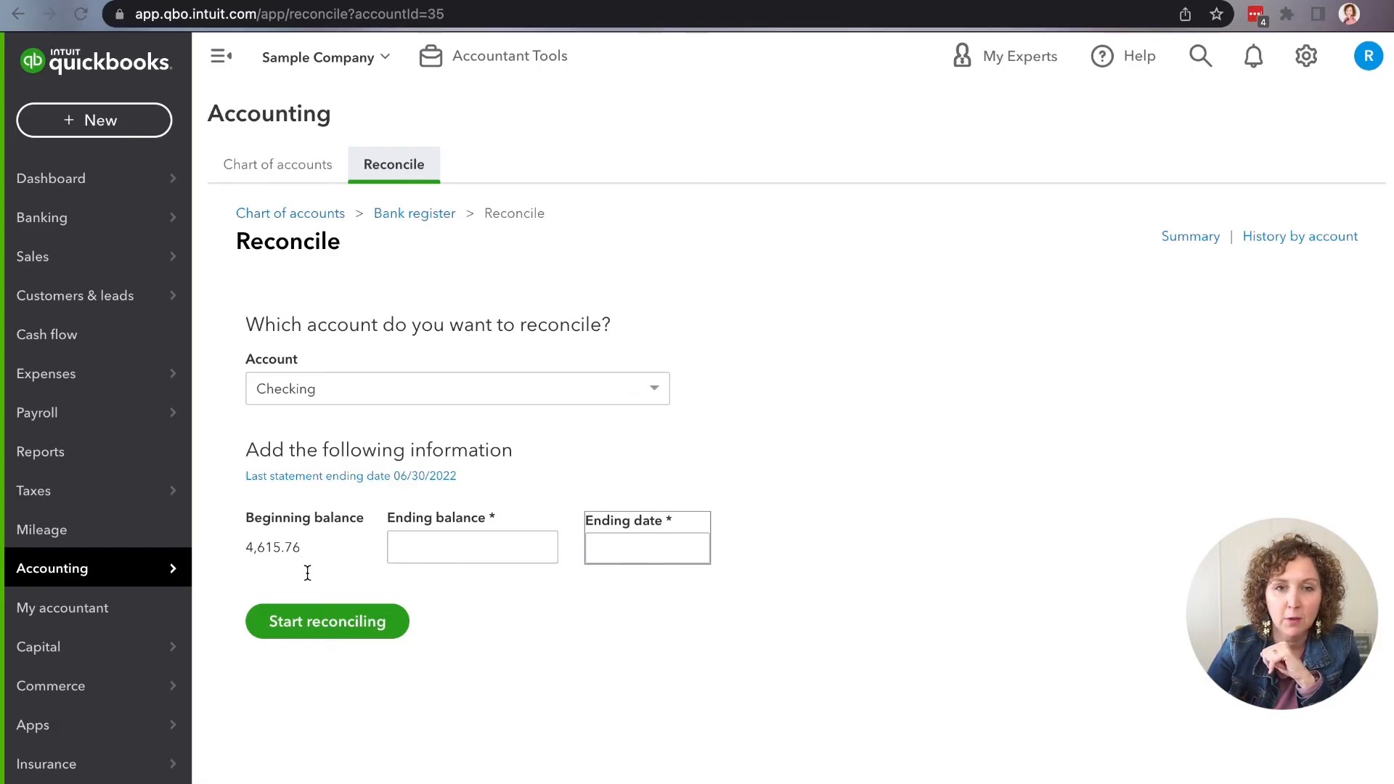
click(449, 555)
click(288, 492)
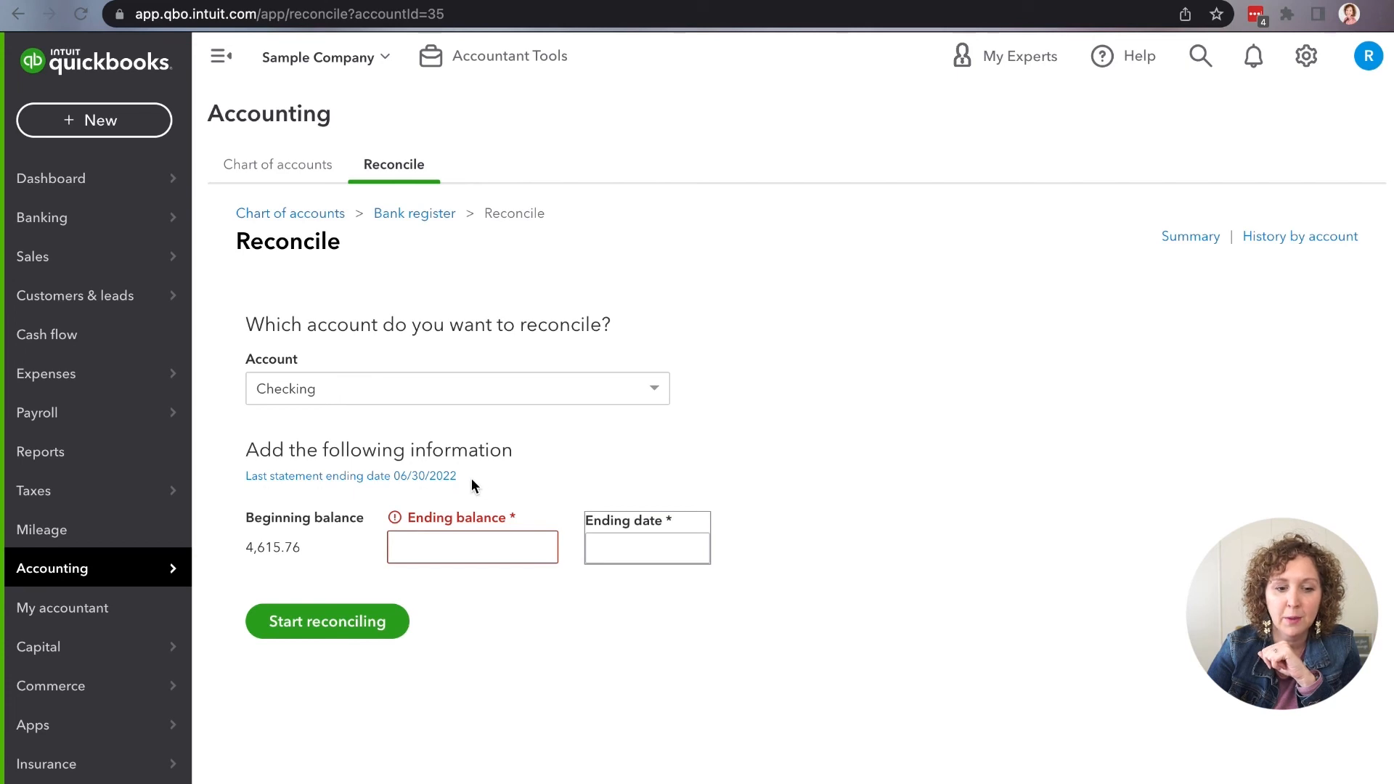